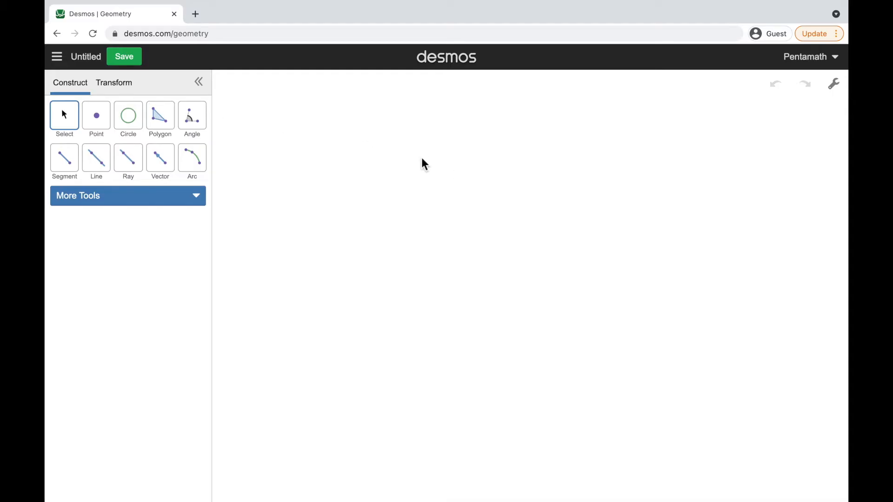
View the list of saved constructions and close it again
left_click(66, 59)
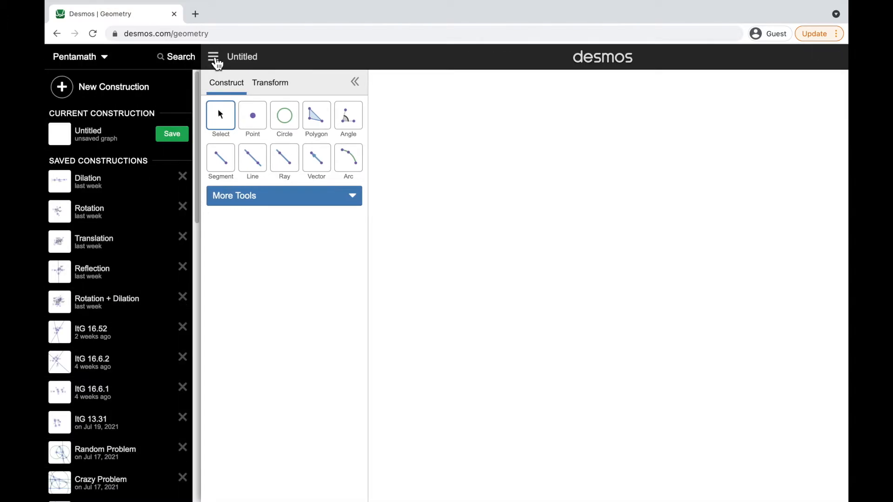
left_click(215, 60)
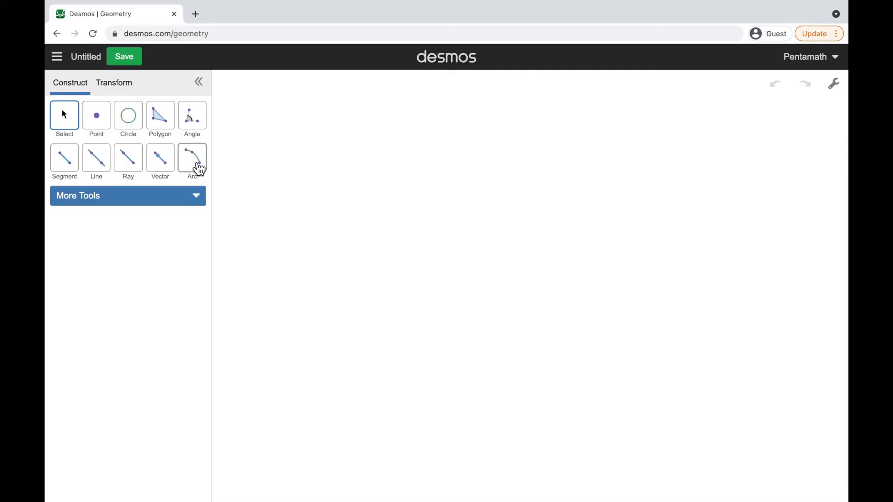
Place two free points on the blank canvas and draw two connected segments beside them, the second segment joined to the upper point
left_click(99, 121)
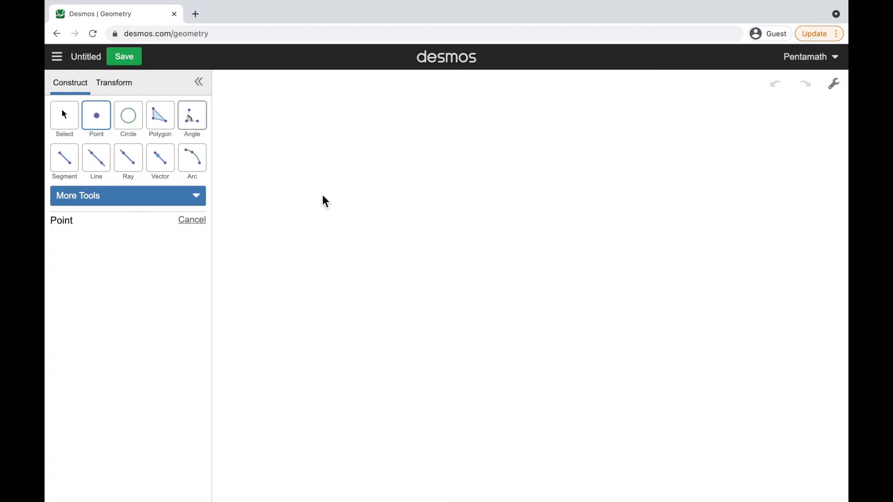
left_click(497, 225)
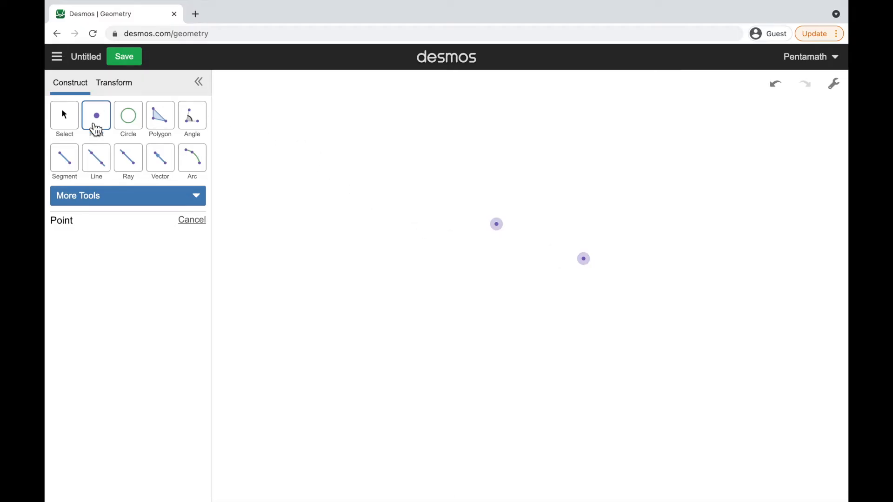
left_click(67, 161)
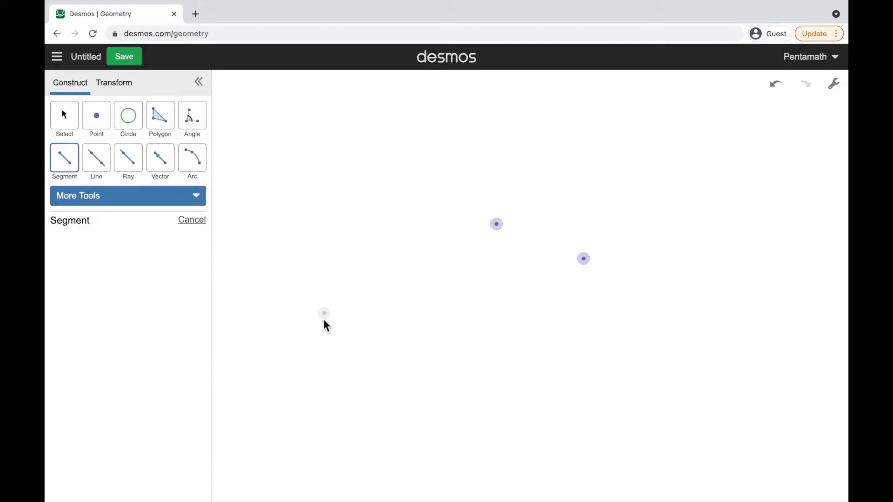
left_click(320, 350)
left_click(367, 266)
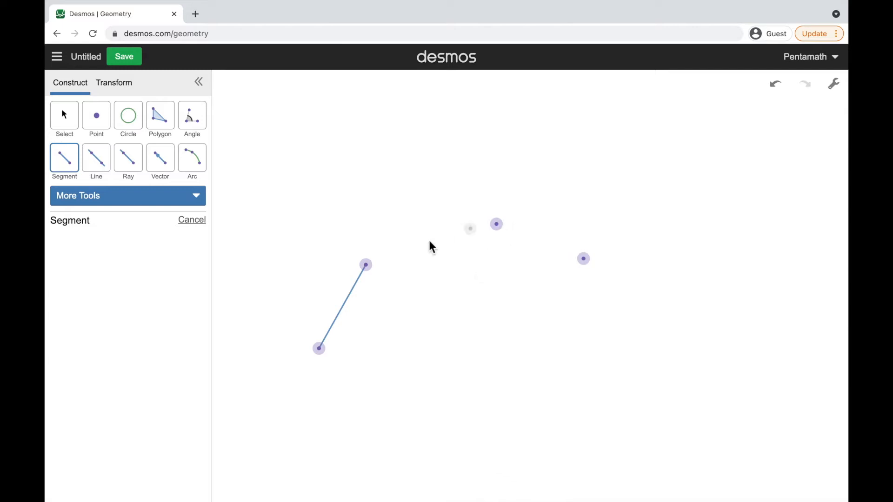
left_click(501, 229)
left_click(370, 269)
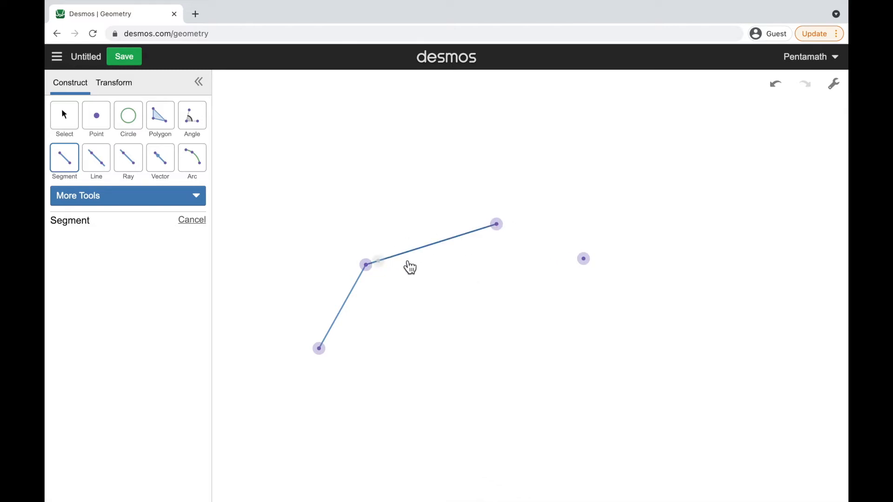
Draw a line through the unconnected free point and a new point below and to the left of it
left_click(100, 167)
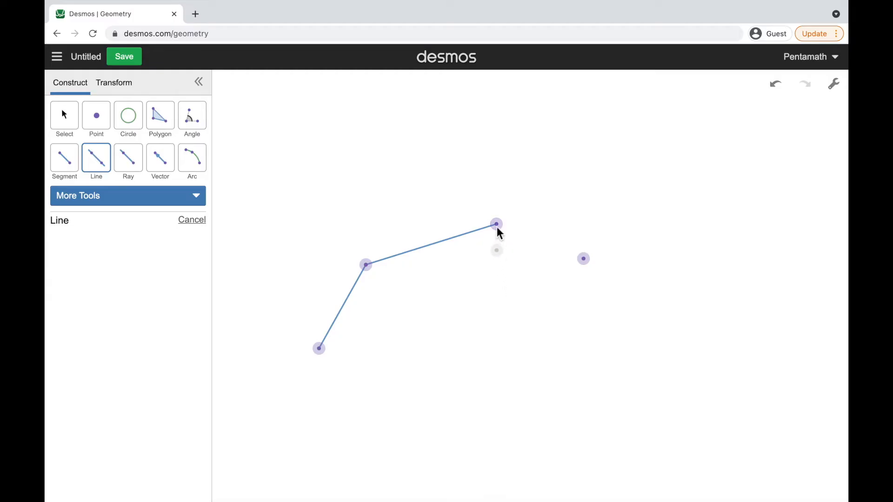
left_click(584, 259)
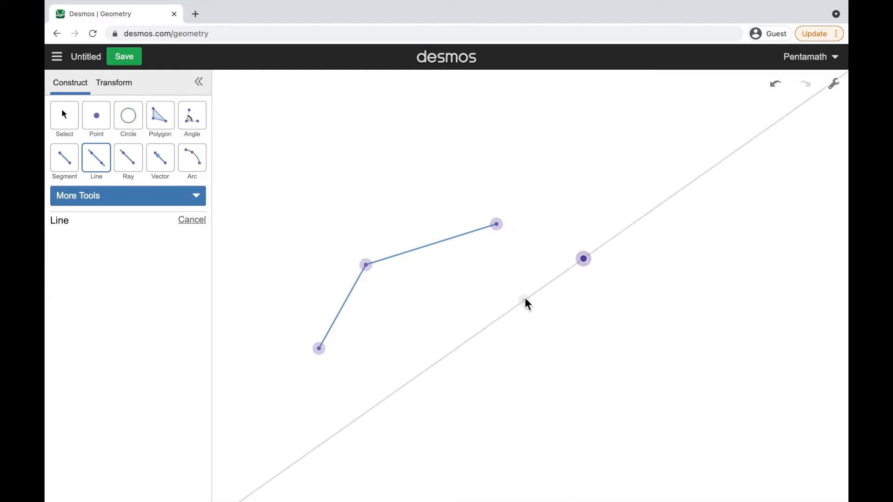
left_click(524, 296)
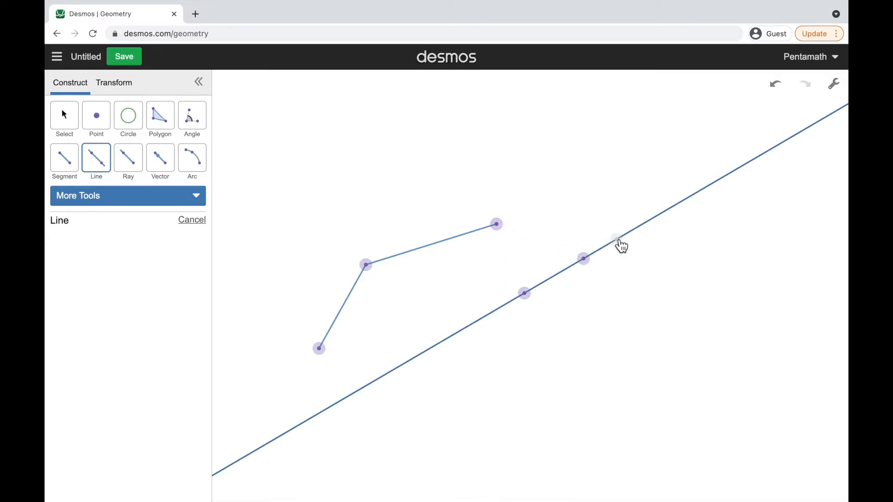
Draw a ray above the line, starting between the two original free points and heading up to the right
left_click(128, 178)
left_click(565, 221)
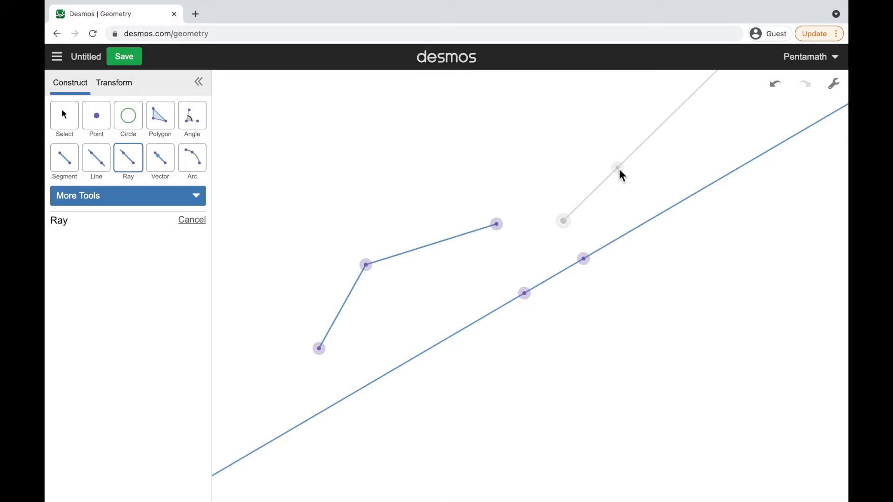
left_click(619, 169)
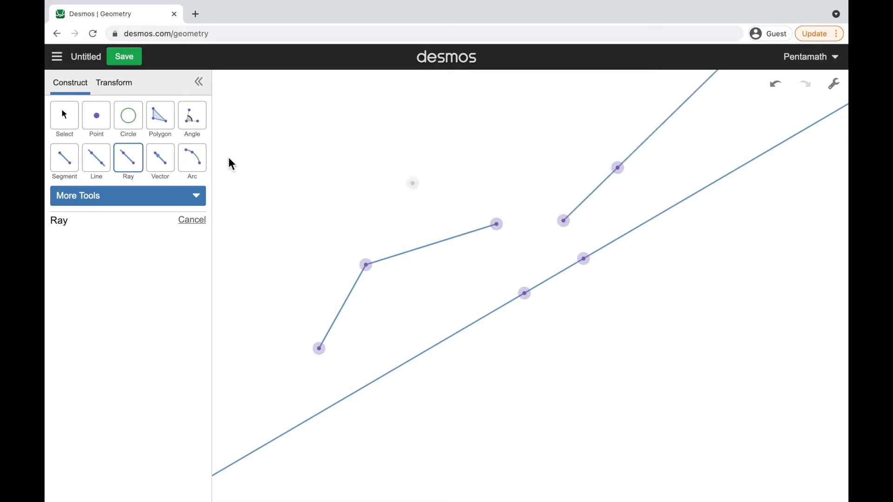
Draw a short vector pointing upward above the longer segment
left_click(167, 165)
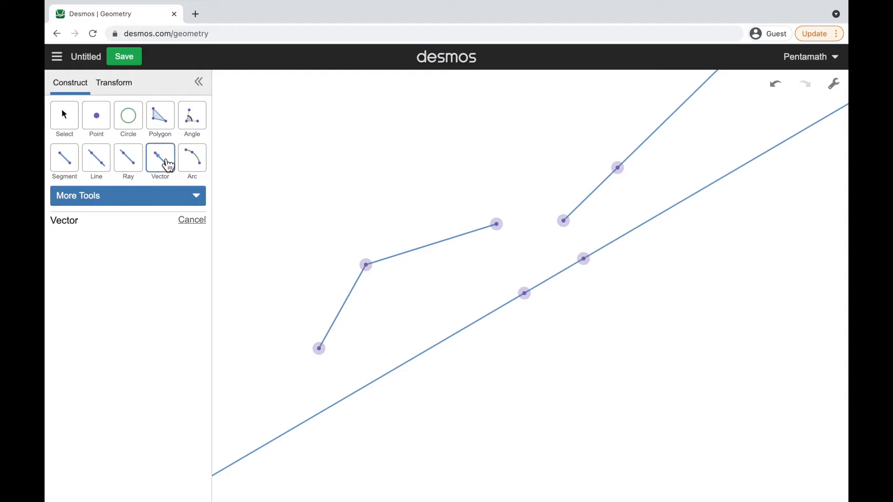
left_click(427, 207)
left_click(445, 145)
Draw a circle centered on the segments' shared endpoint and passing through the shorter segment's lower endpoint
left_click(124, 123)
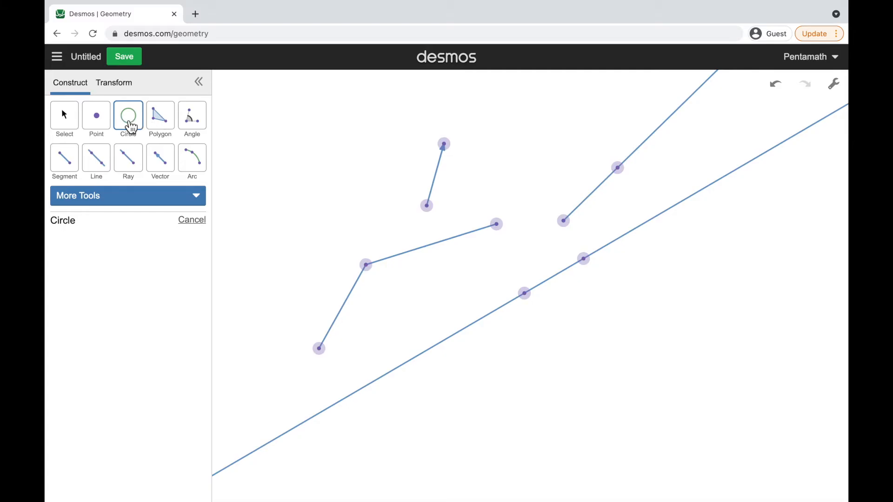
left_click(372, 270)
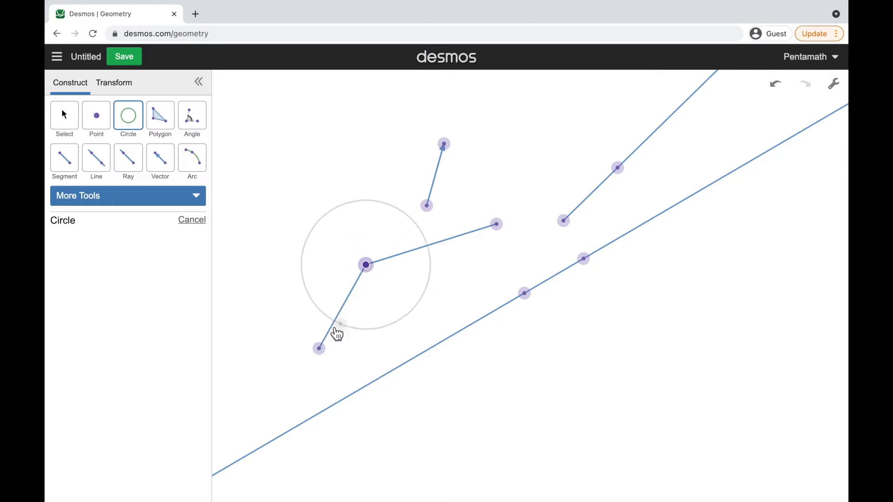
left_click(325, 351)
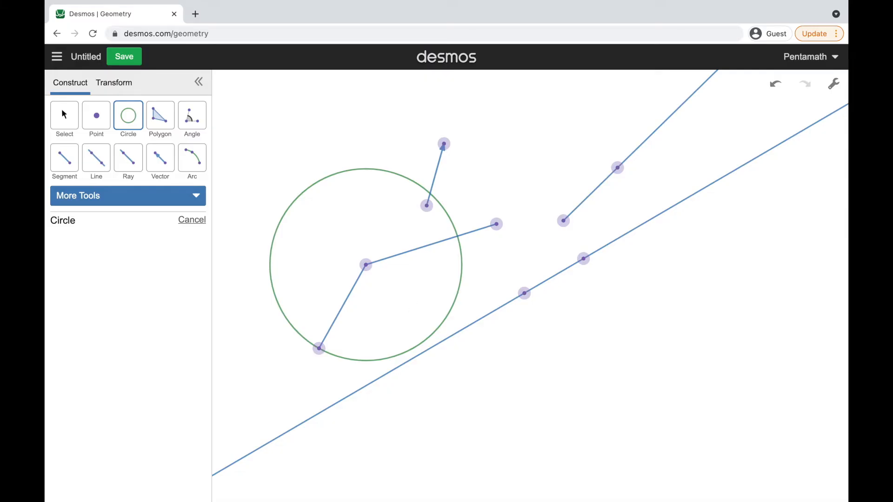
Create a four-sided polygon from the vector's tip and tail, the circle's center and the far end of the longer segment
left_click(160, 123)
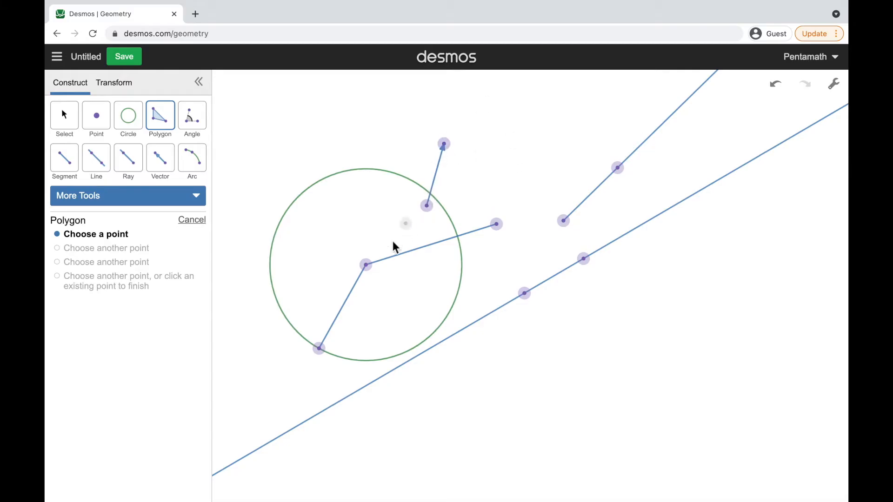
left_click(446, 145)
left_click(427, 207)
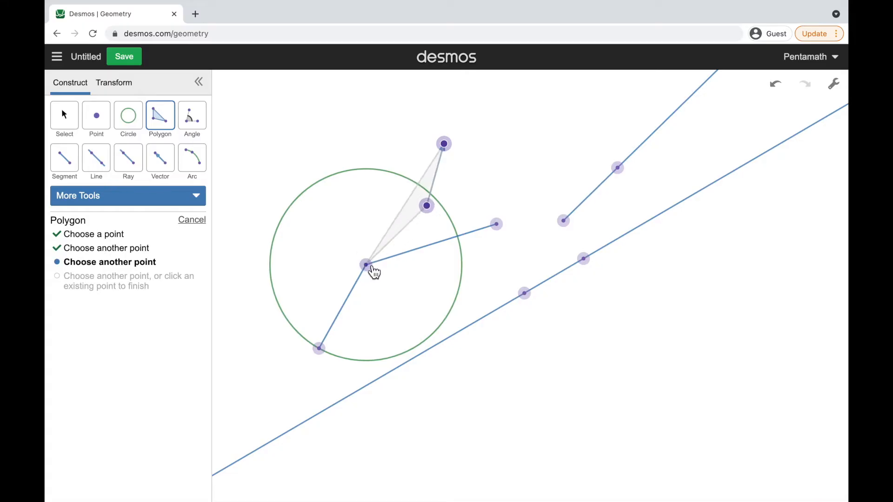
left_click(368, 266)
left_click(505, 232)
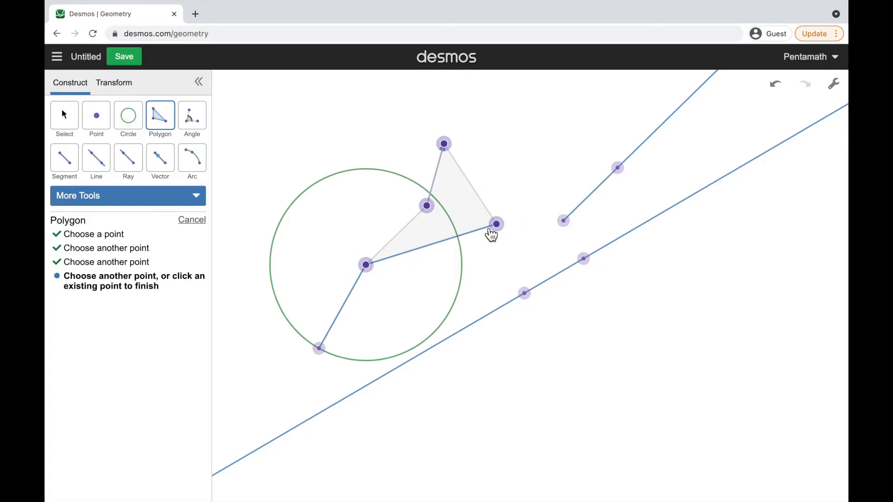
left_click(433, 210)
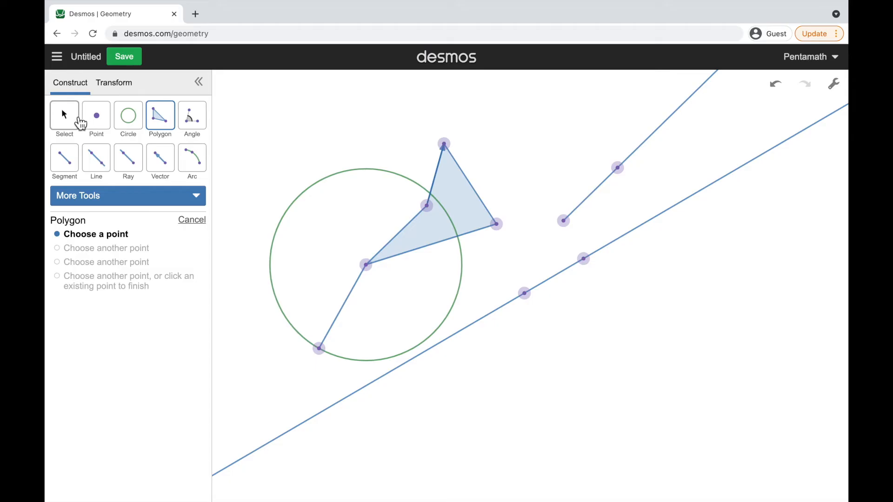
Measure the angle at the circle's center from the shorter segment's lower endpoint to a new point on the longer segment
left_click(200, 124)
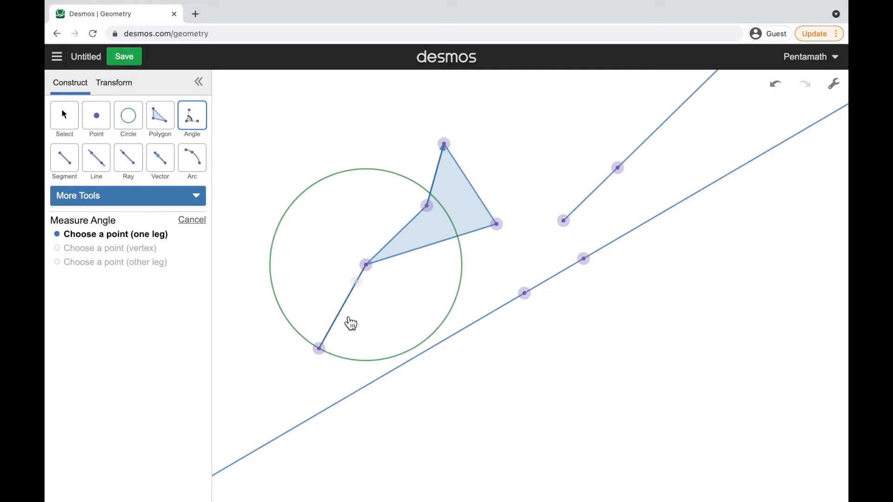
left_click(320, 349)
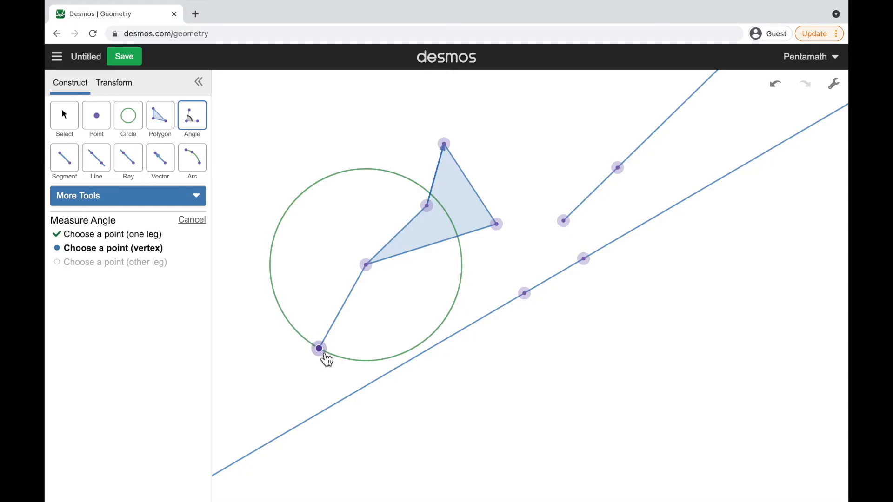
left_click(373, 270)
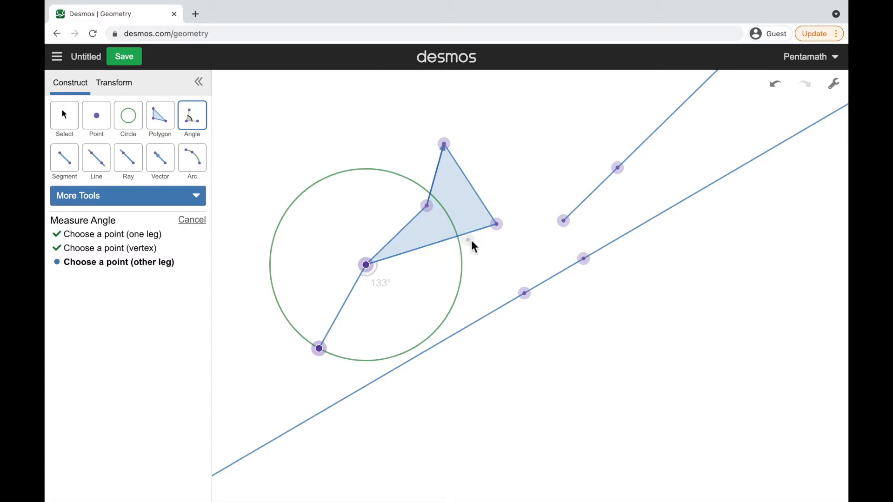
left_click(437, 243)
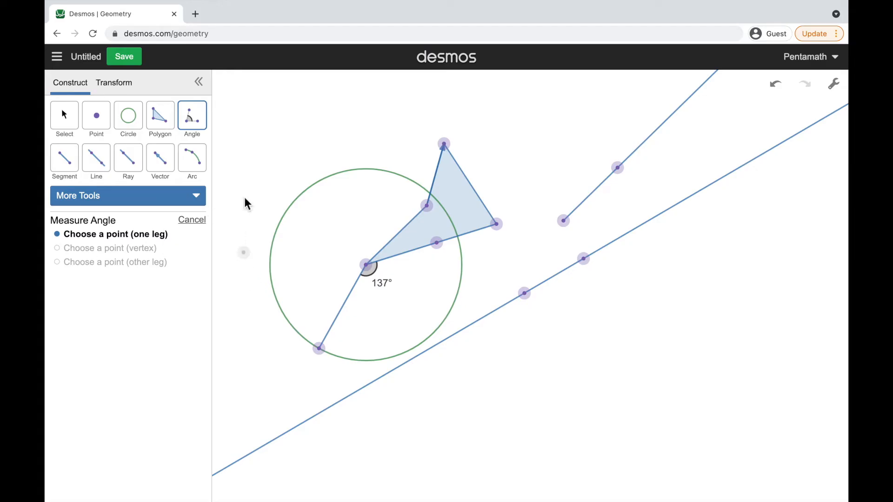
Draw an arc from the ray's starting point through the upper point on the line to the line's lower point
left_click(198, 171)
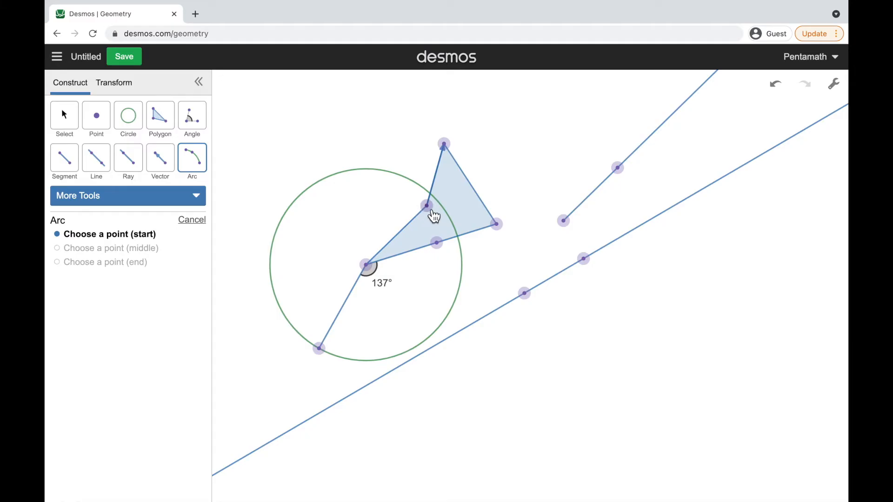
left_click(565, 223)
left_click(585, 260)
left_click(527, 298)
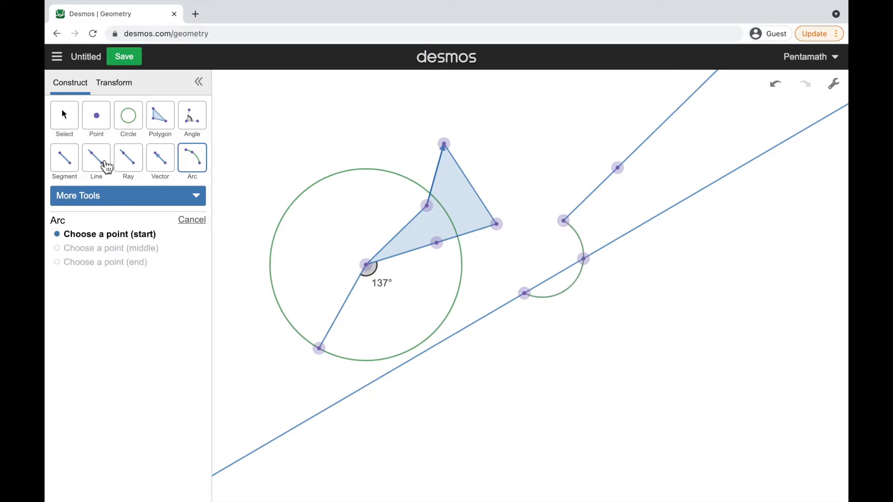
left_click(76, 126)
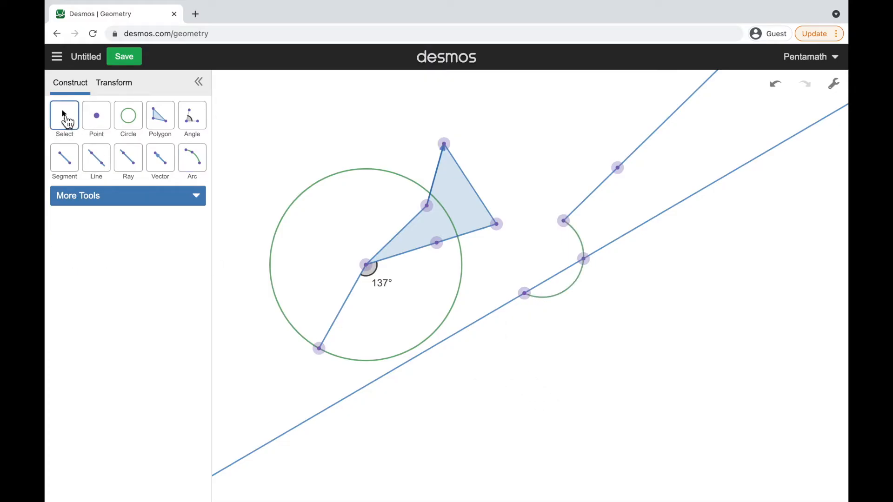
Use the Compass tool to draw a circle with the polygon's outer slanted side as radius, centered on the line's lower point
left_click(128, 198)
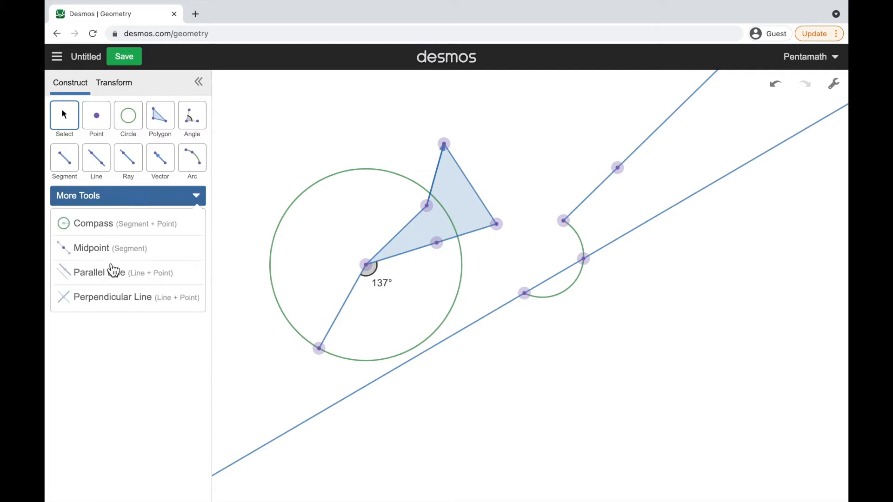
left_click(111, 228)
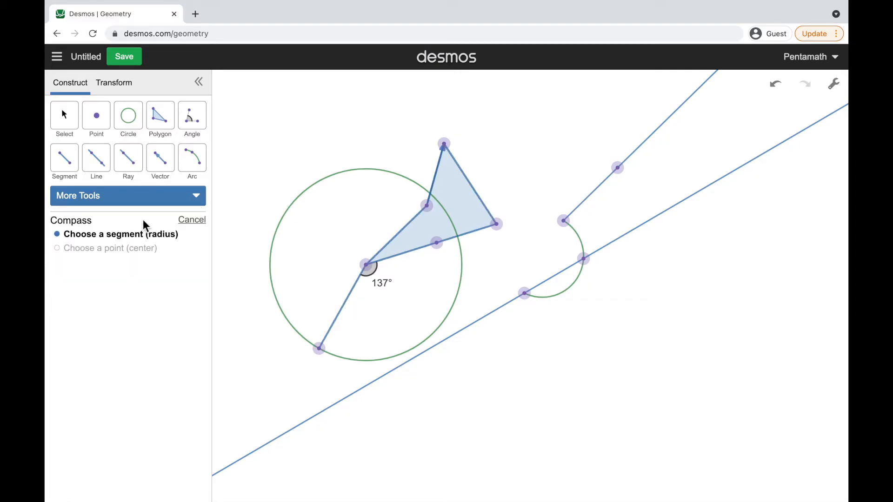
left_click(482, 200)
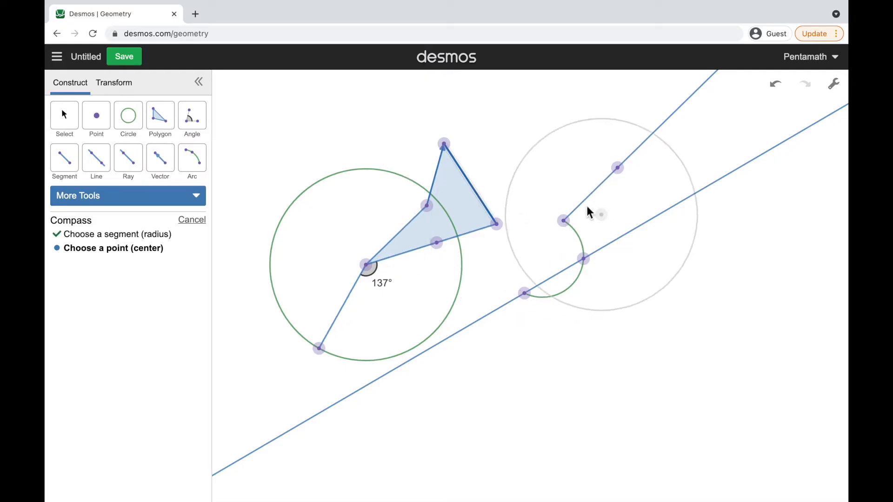
left_click(525, 294)
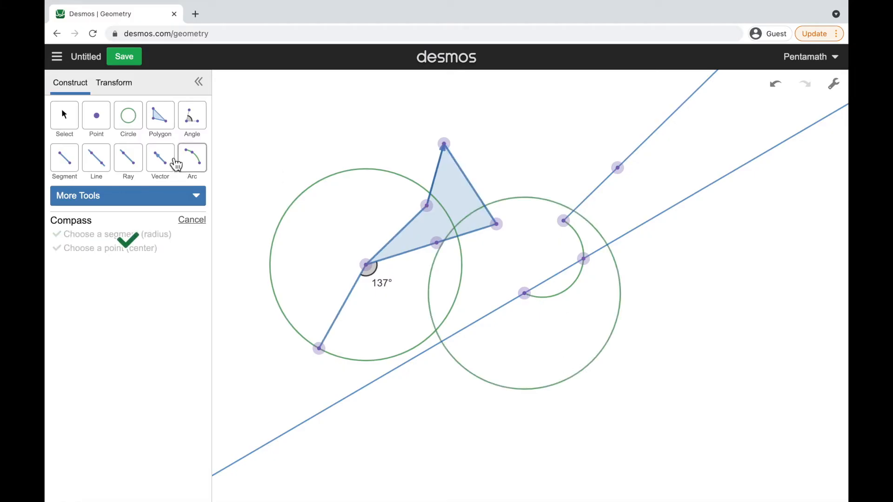
Construct the midpoint of the shorter segment inside the first circle
left_click(197, 205)
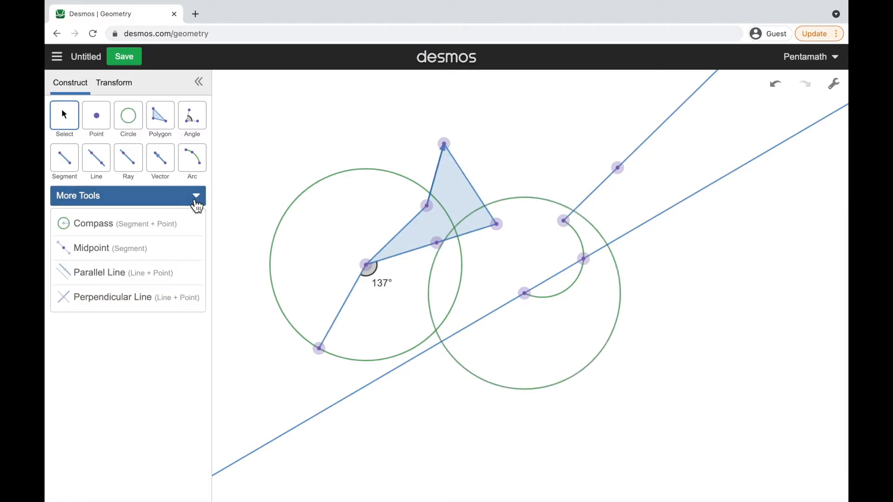
left_click(92, 249)
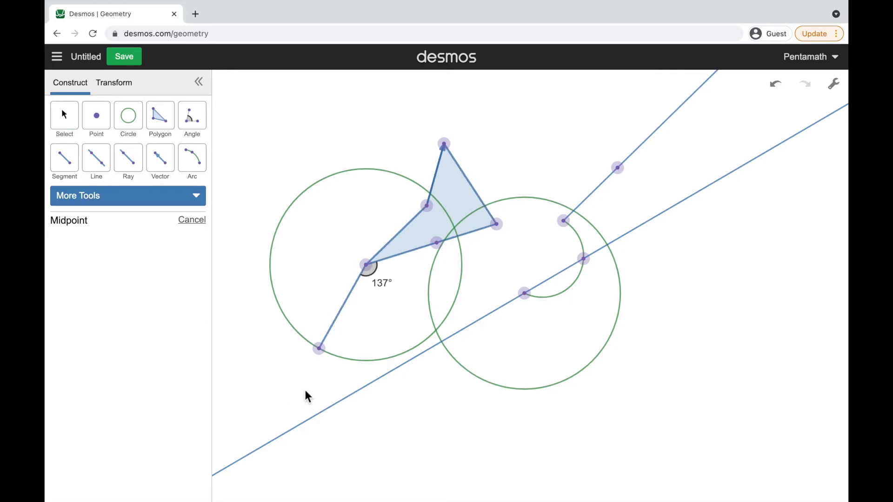
left_click(352, 310)
Construct a line parallel to the existing long line through the shorter segment's lower endpoint
left_click(173, 203)
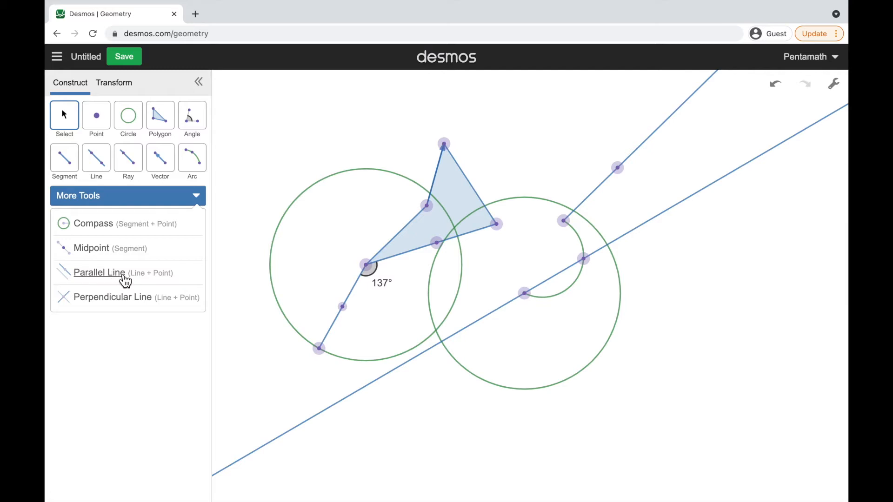
left_click(99, 272)
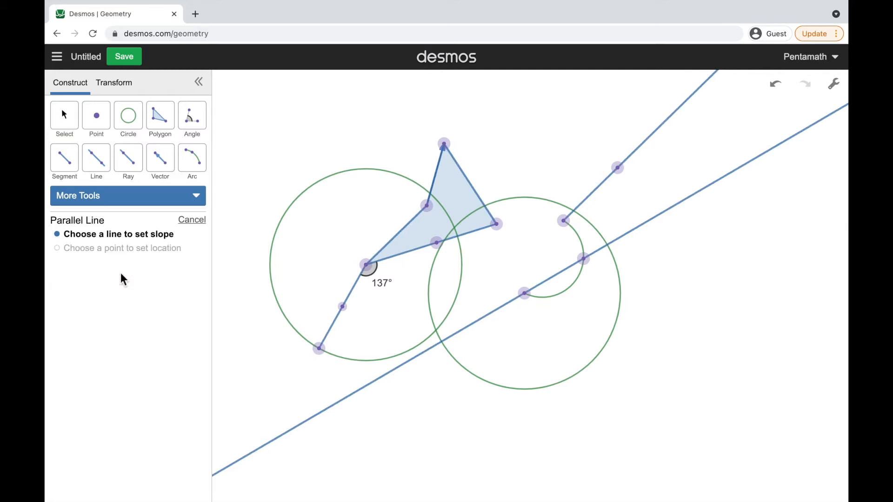
left_click(316, 424)
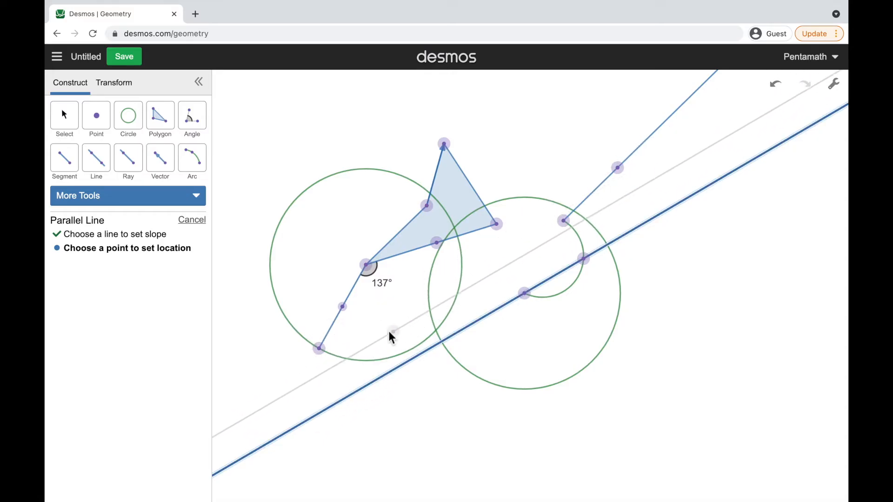
left_click(325, 353)
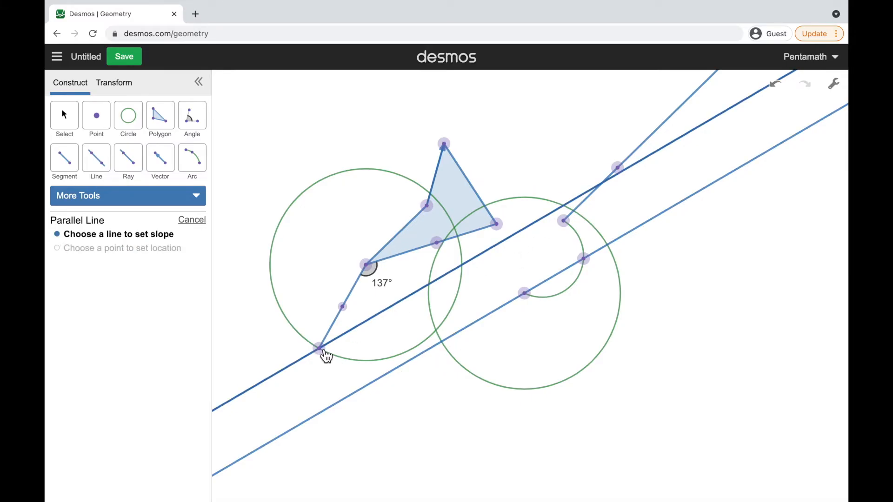
Construct a line perpendicular to the original long line through the shorter segment's lower endpoint
left_click(149, 201)
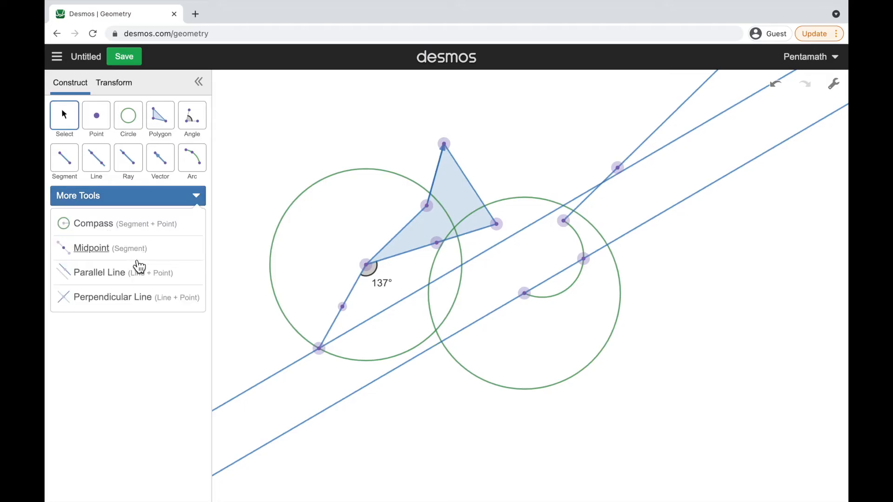
left_click(133, 307)
left_click(400, 377)
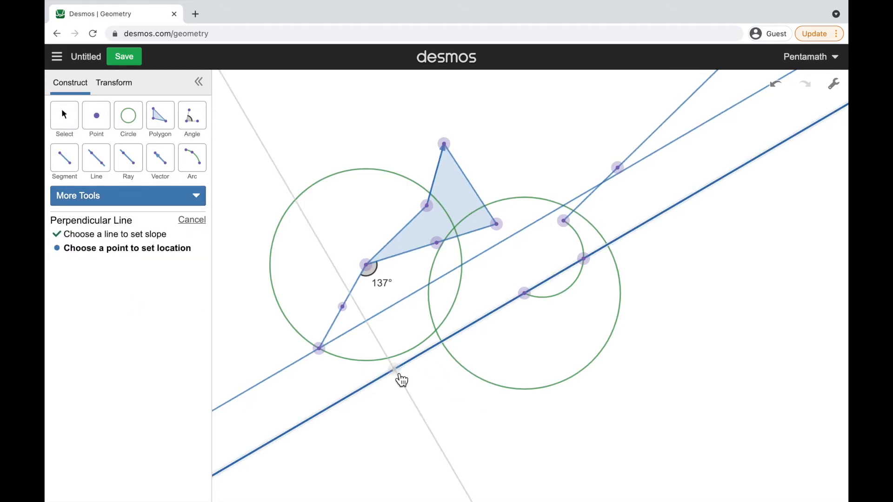
left_click(320, 351)
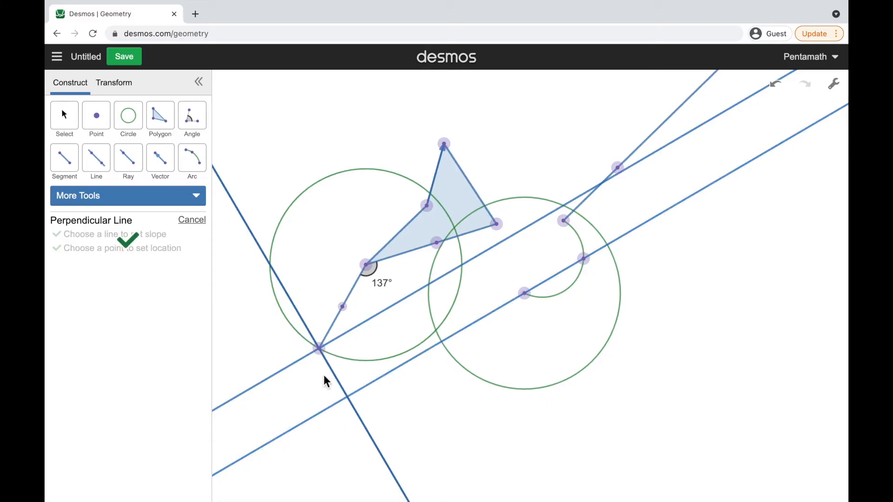
left_click(168, 200)
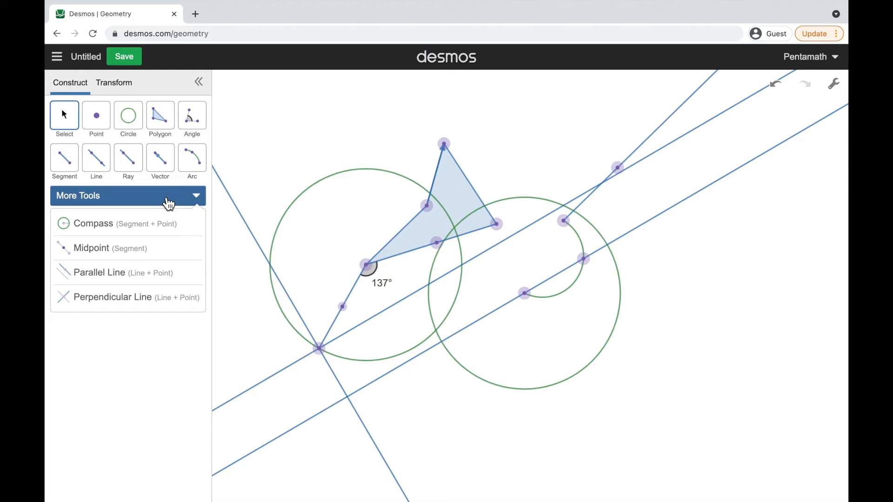
left_click(174, 199)
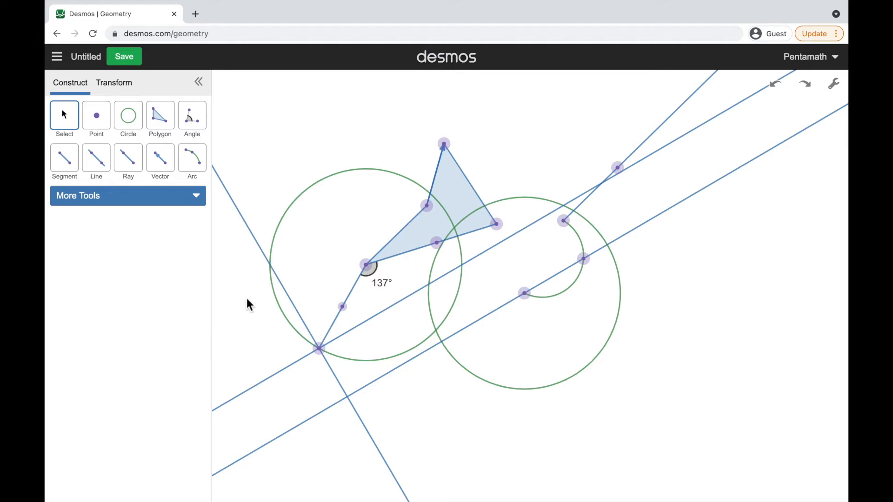
Label the polygon's topmost vertex P
left_click(451, 148)
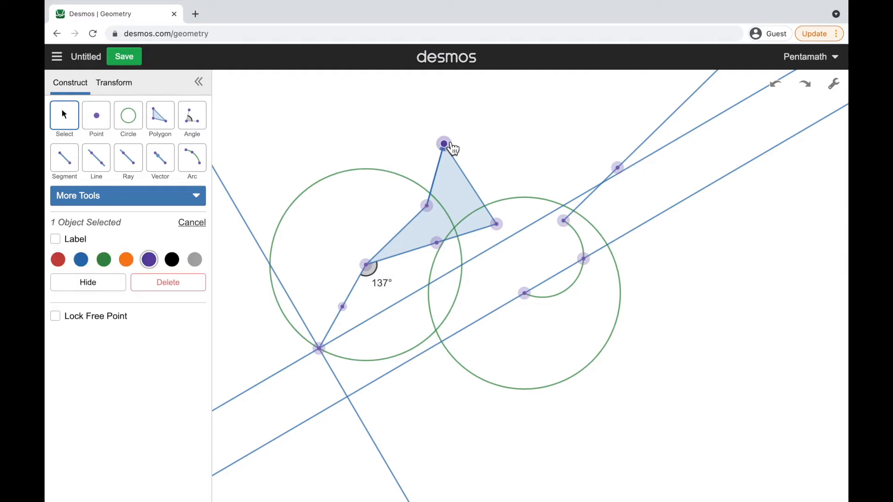
left_click(74, 239)
left_click(103, 239)
key("BackSpace")
type("P")
left_click(236, 312)
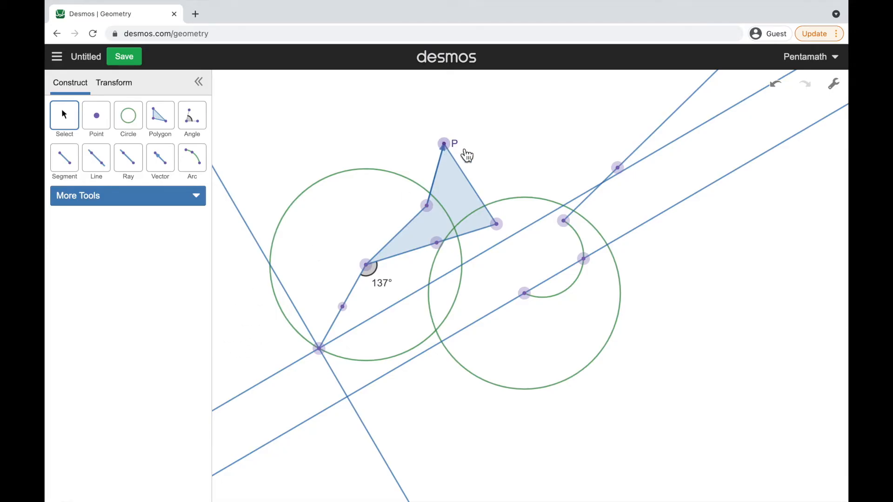
Inspect the options available for the original long line and for the first circle
left_click(410, 370)
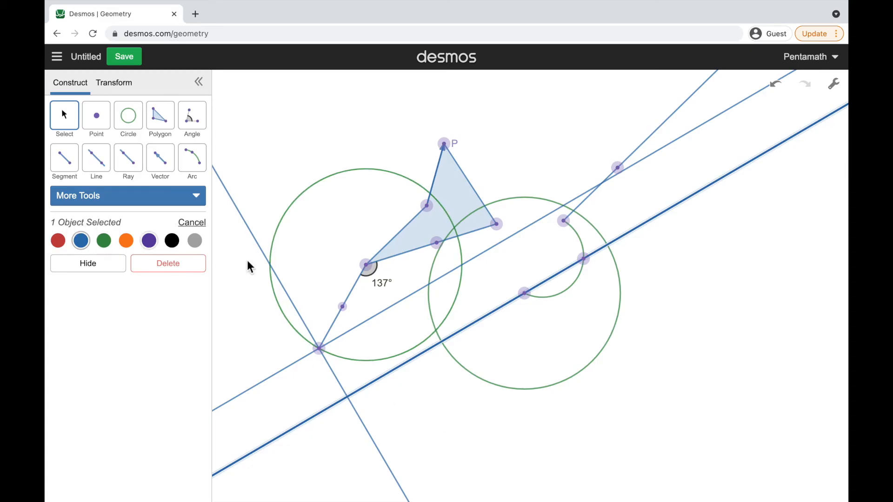
left_click(244, 314)
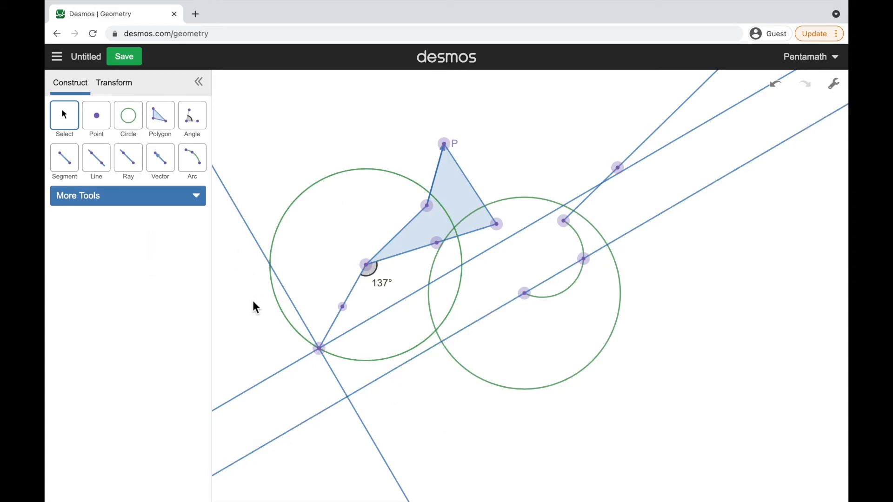
left_click(319, 191)
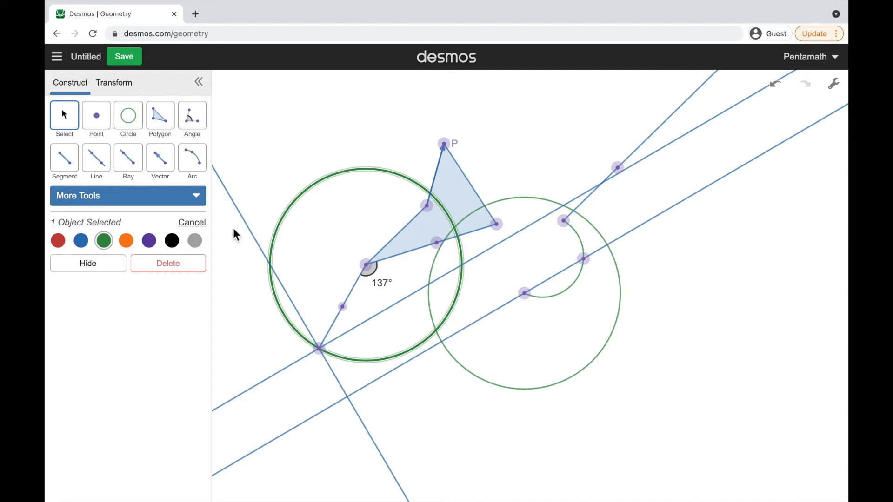
left_click(358, 224)
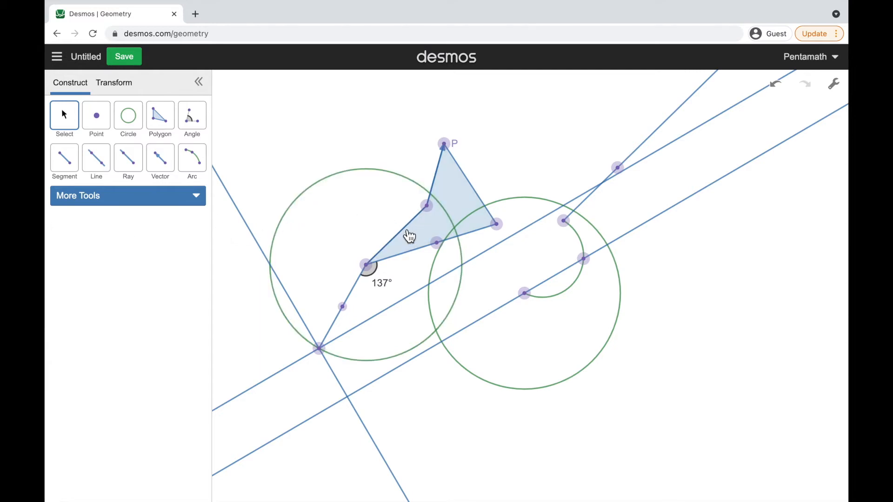
Label the polygon side between the first circle's center and the vector's starting point with H followed by its measured length
left_click(410, 236)
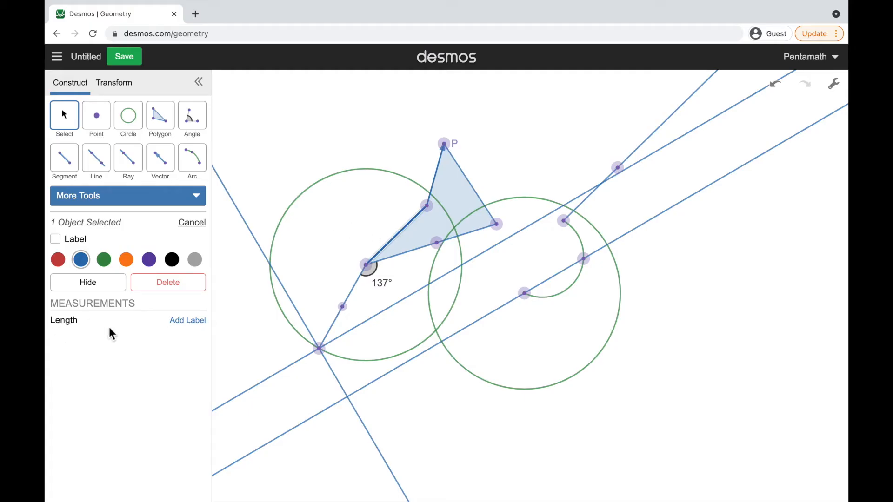
left_click(186, 322)
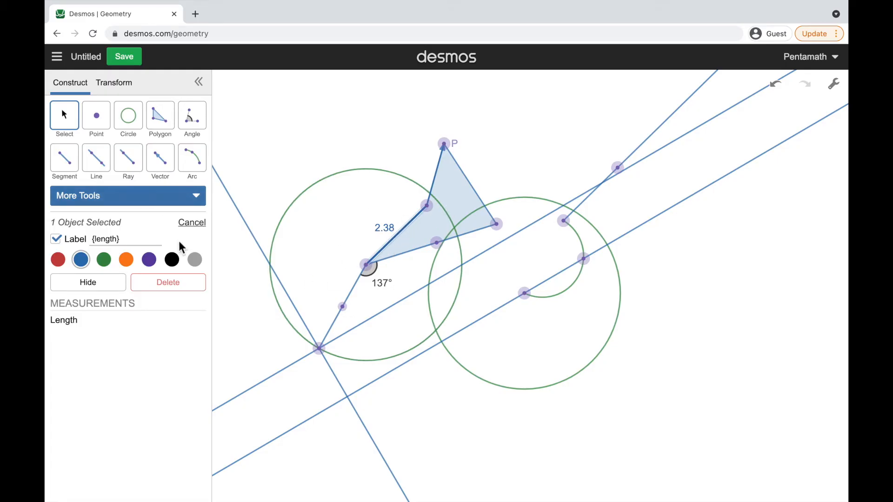
left_click(122, 239)
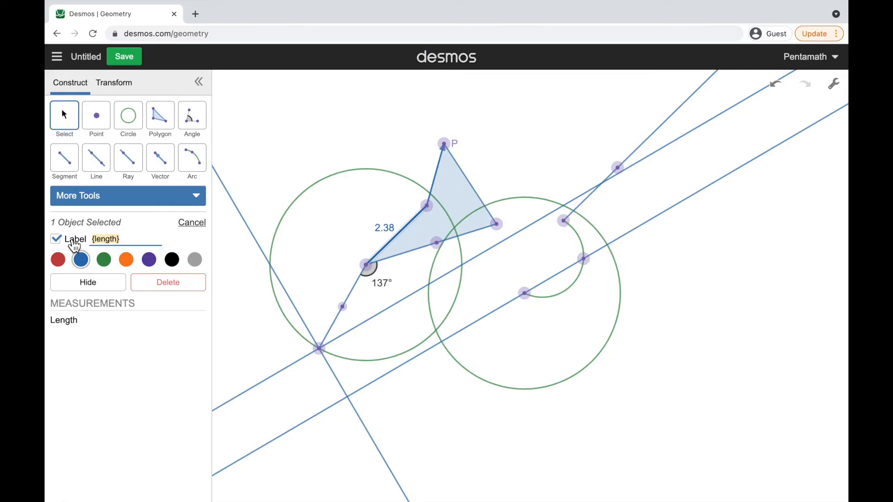
type("H")
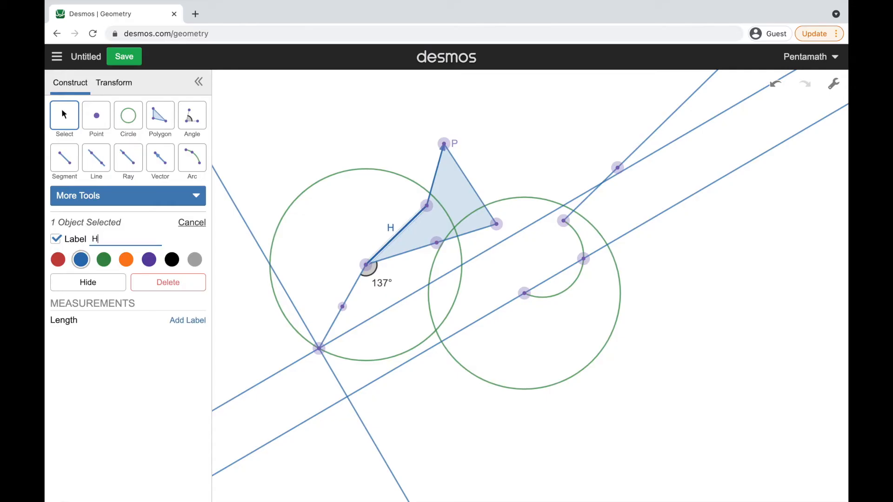
left_click(184, 322)
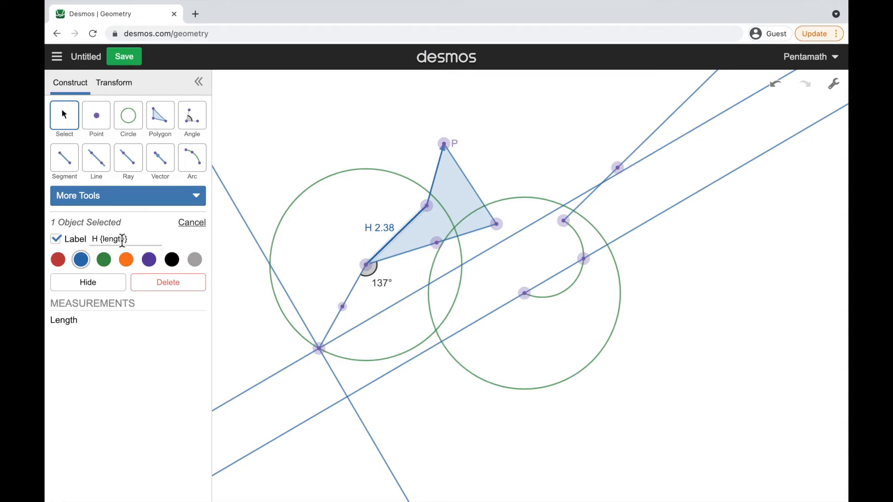
left_click_drag(98, 239, 90, 247)
double_click(112, 240)
left_click(234, 287)
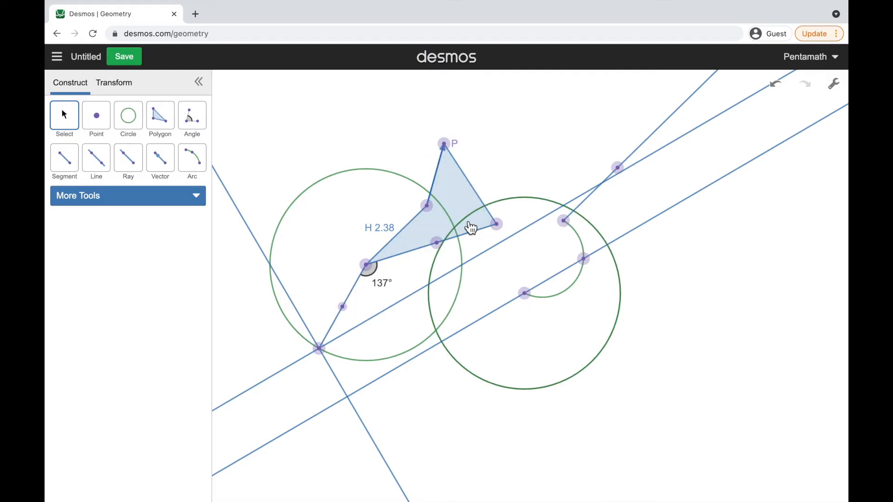
Recolor the first circle black
left_click(382, 175)
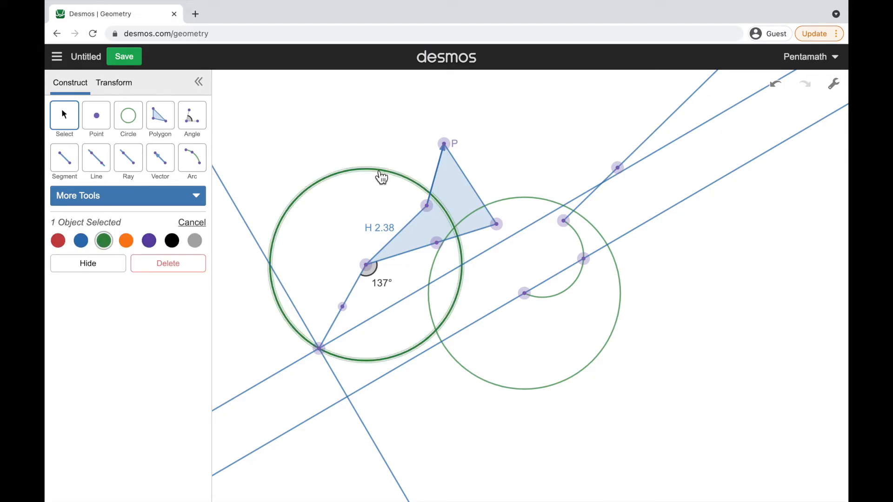
left_click(180, 243)
left_click(282, 345)
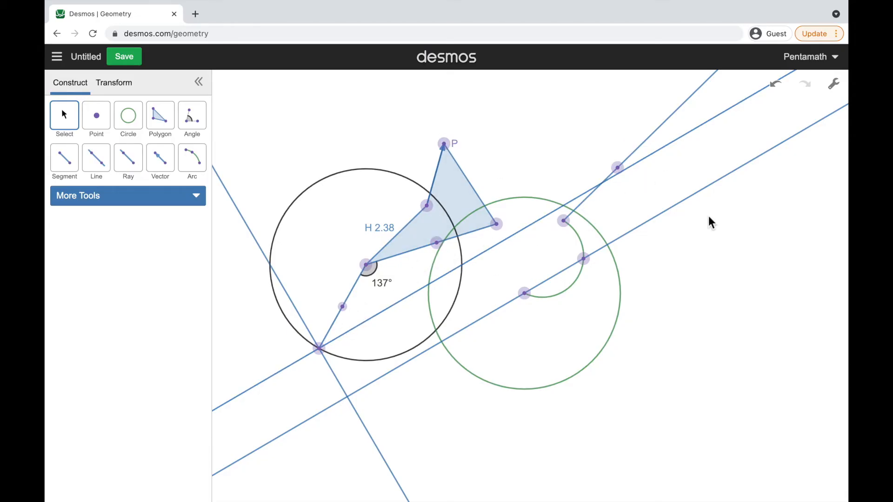
Reshape the figure by moving the H side's upper endpoint slightly left and shifting the shorter segment with its circle up and left
mouse_move(433, 215)
left_mouse_down()
mouse_move(475, 216)
mouse_move(421, 208)
left_mouse_up()
left_click_drag(343, 321, 316, 298)
left_click_drag(433, 242, 404, 242)
Move the ray's second point slightly down and right, and lock it as a free point
mouse_move(622, 174)
left_mouse_down()
mouse_move(630, 195)
mouse_move(629, 186)
left_mouse_up()
left_click(123, 320)
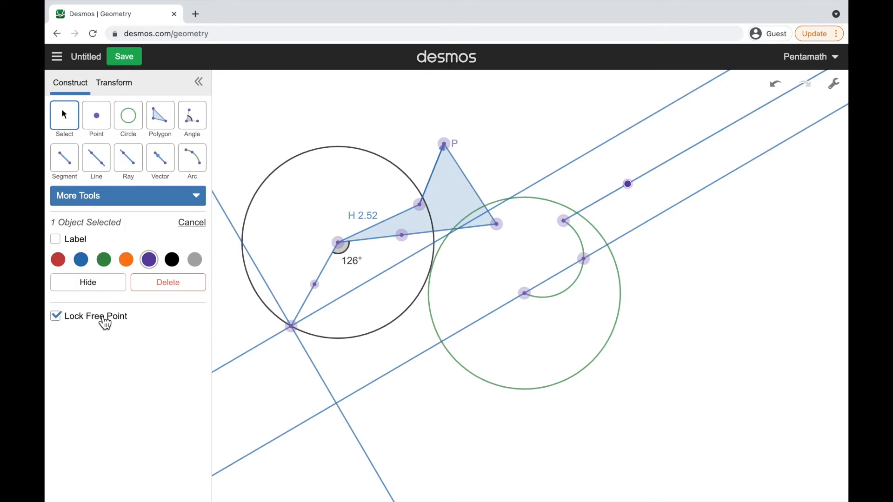
left_click(623, 421)
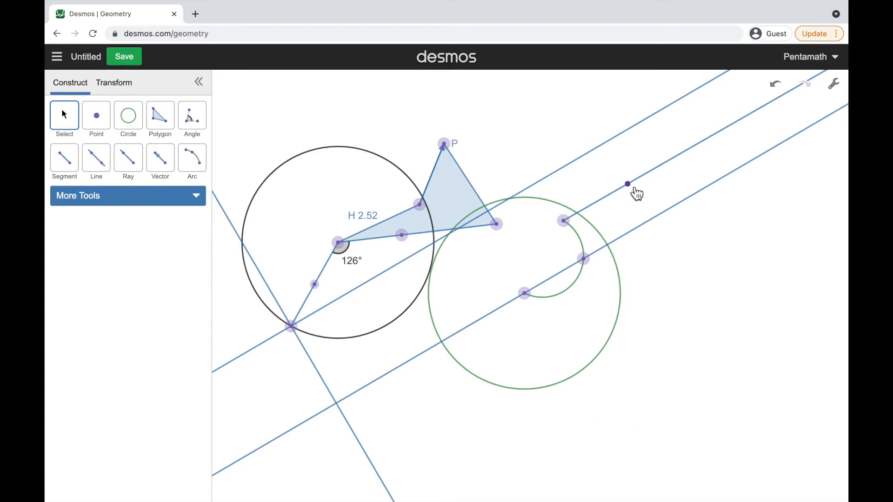
Move the ray's starting point slightly down and left, keeping its second point locked
left_click_drag(565, 221, 563, 249)
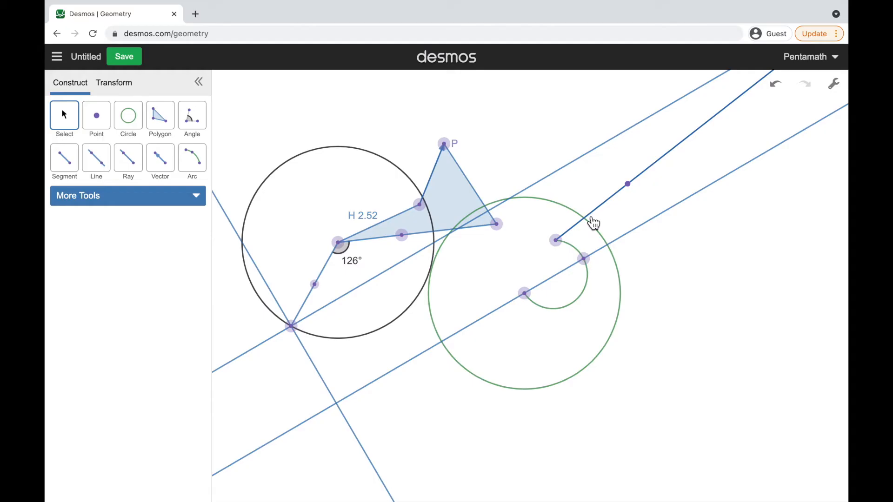
left_click(630, 188)
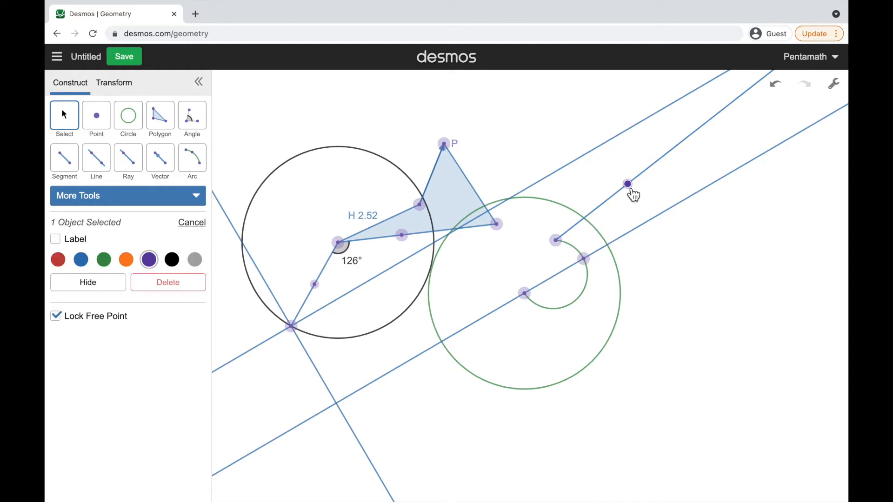
left_click(614, 204)
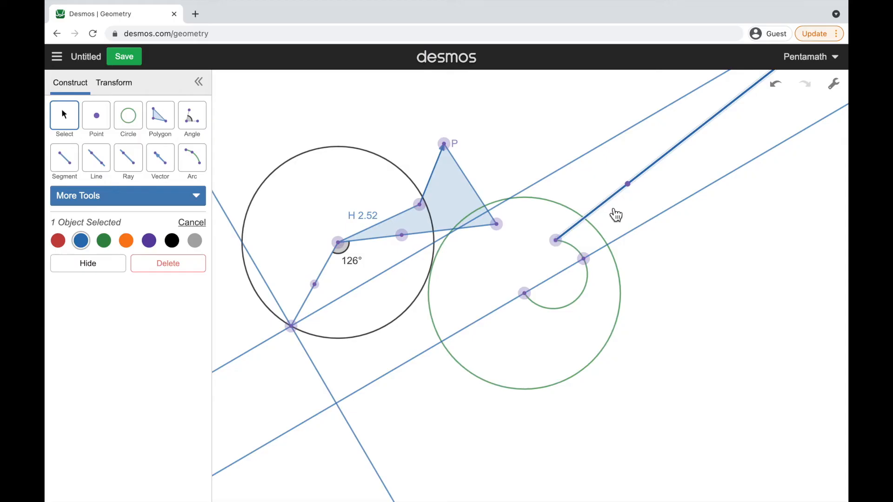
left_click(650, 205)
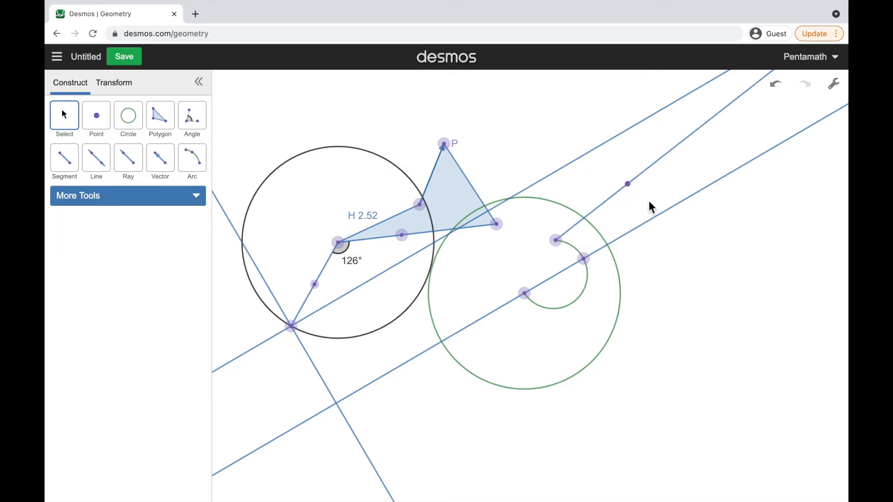
Unlock the ray's second point and move it down and right, below the original long line
left_click(634, 189)
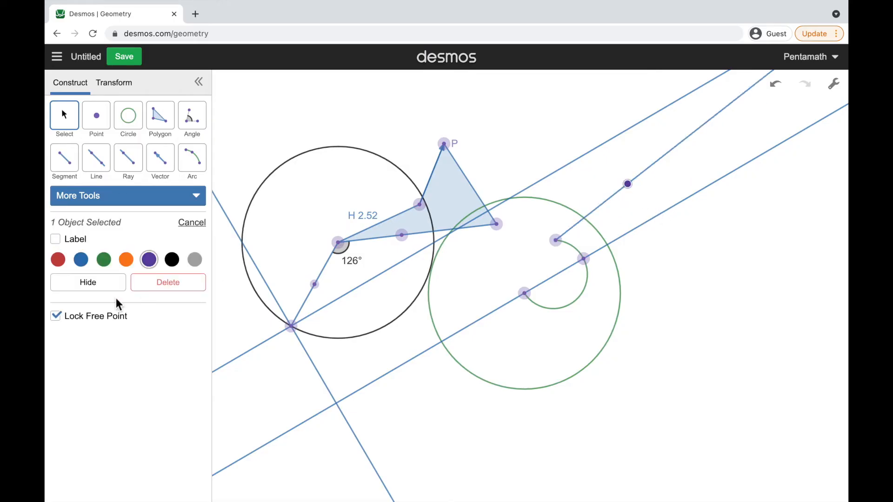
left_click(57, 319)
left_click(579, 418)
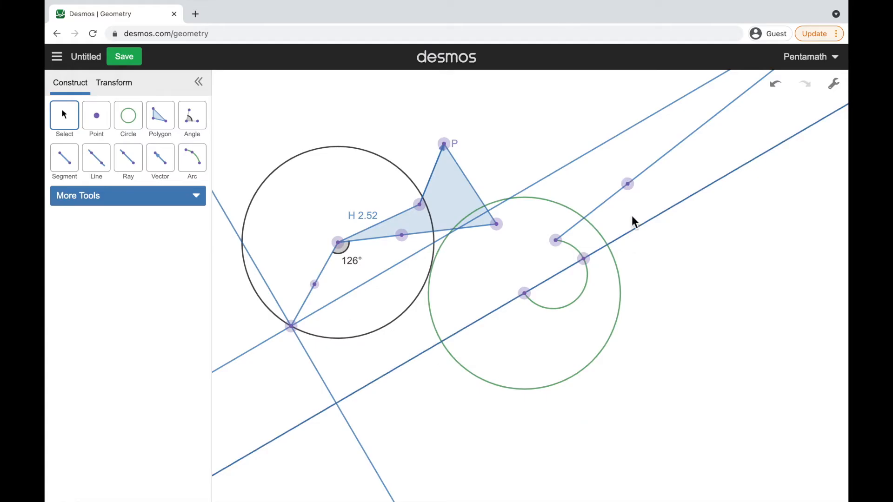
left_click_drag(632, 191, 676, 266)
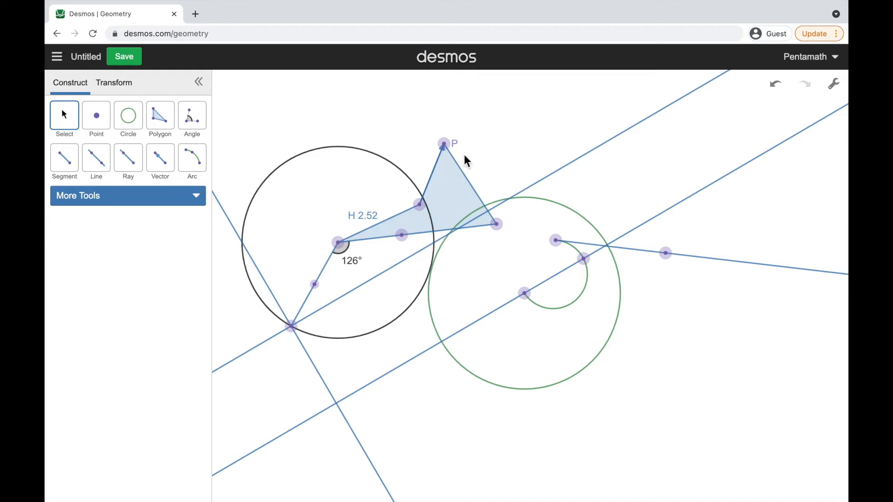
Hide the parallel line through the shorter segment's lower endpoint and turn on the faint display of hidden objects
left_click(584, 160)
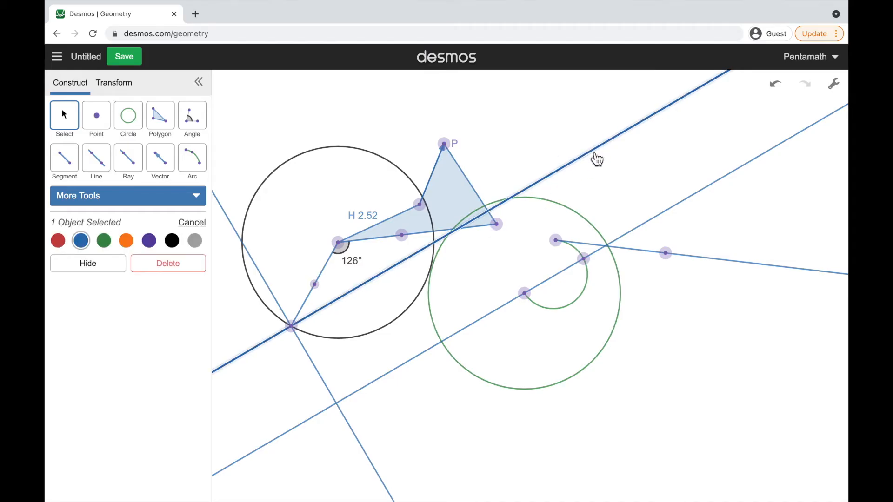
left_click(88, 264)
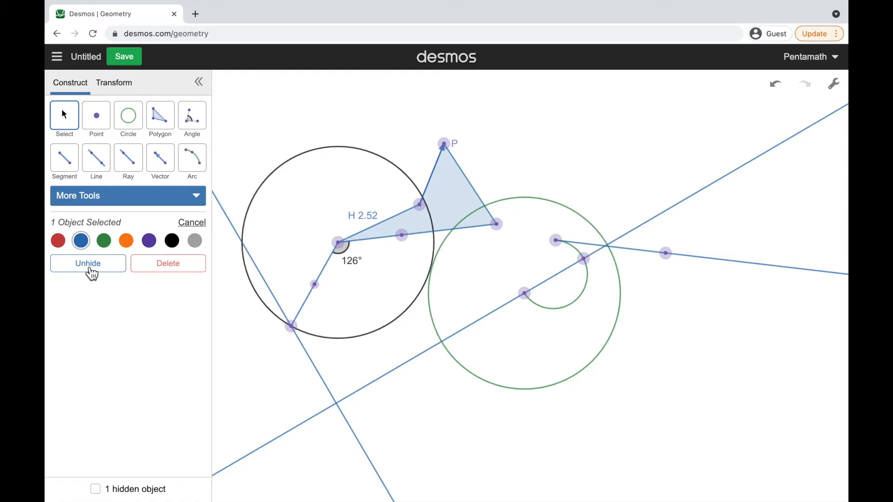
left_click(96, 489)
left_click(400, 316)
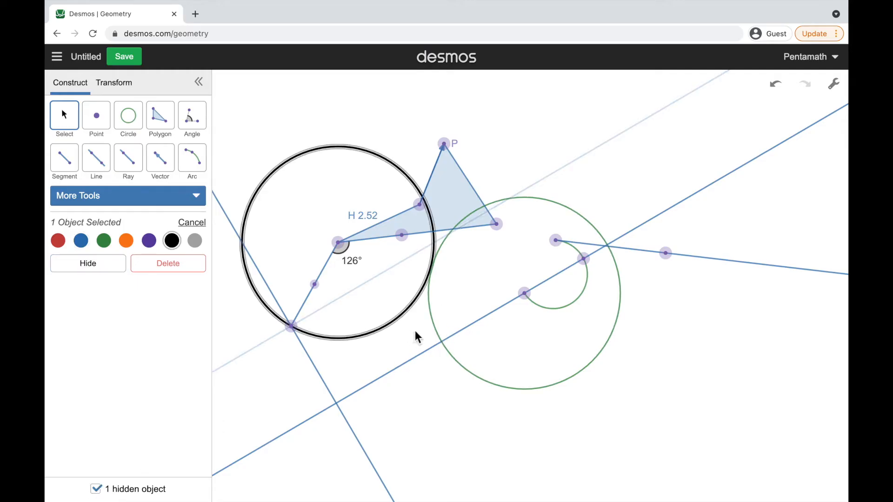
Select the faint hidden parallel line, and switch the display of hidden objects off and back on
left_click(399, 335)
left_click(583, 163)
left_click(606, 172)
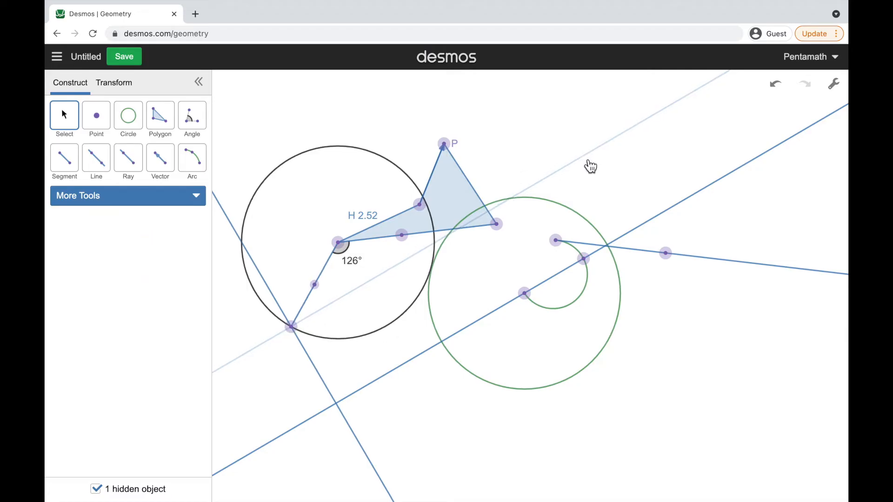
left_click(595, 159)
left_click(96, 491)
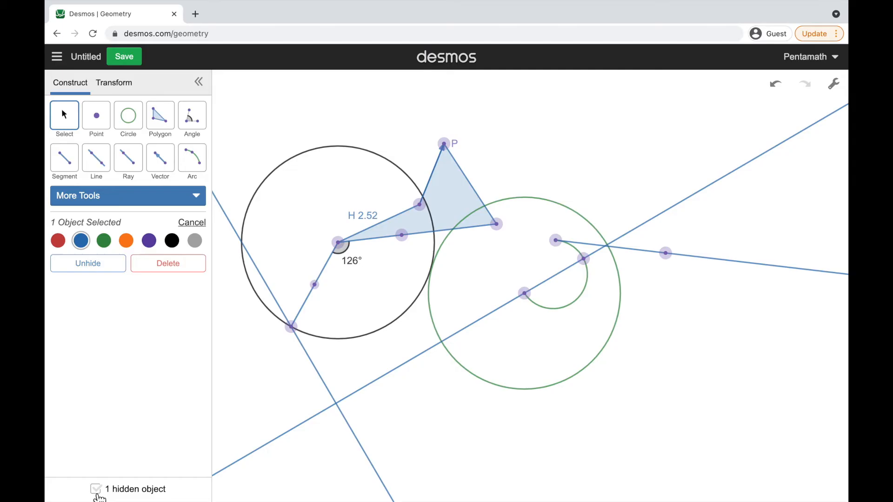
left_click(96, 491)
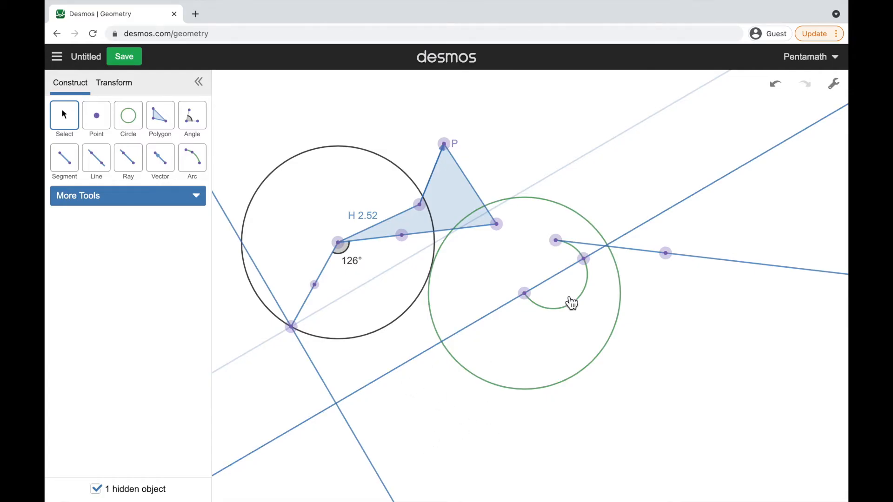
Select both large circles, the vector to P and the triangle side below P together, and color them green, finally purple
left_click(434, 314)
left_click(412, 315)
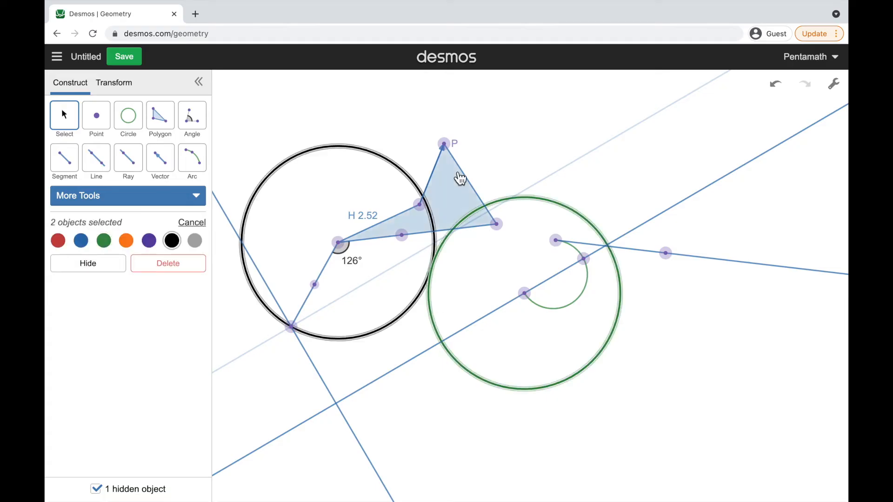
left_click(435, 173)
left_click(469, 176)
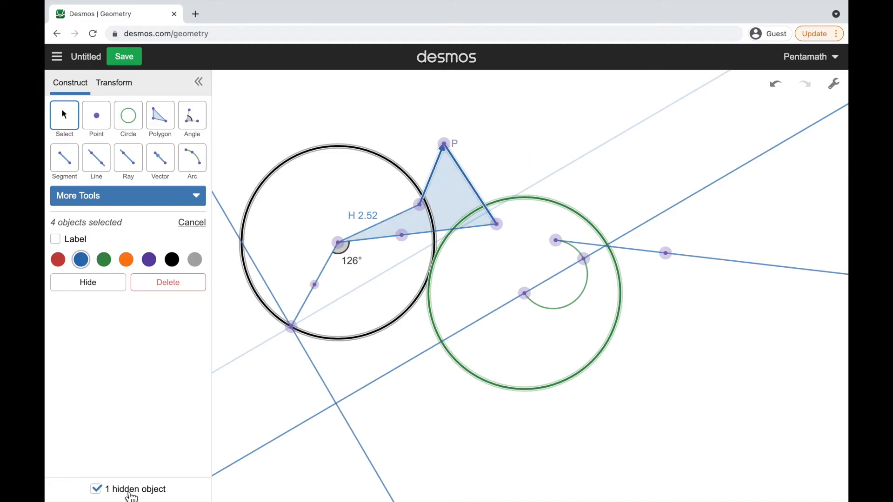
left_click(107, 263)
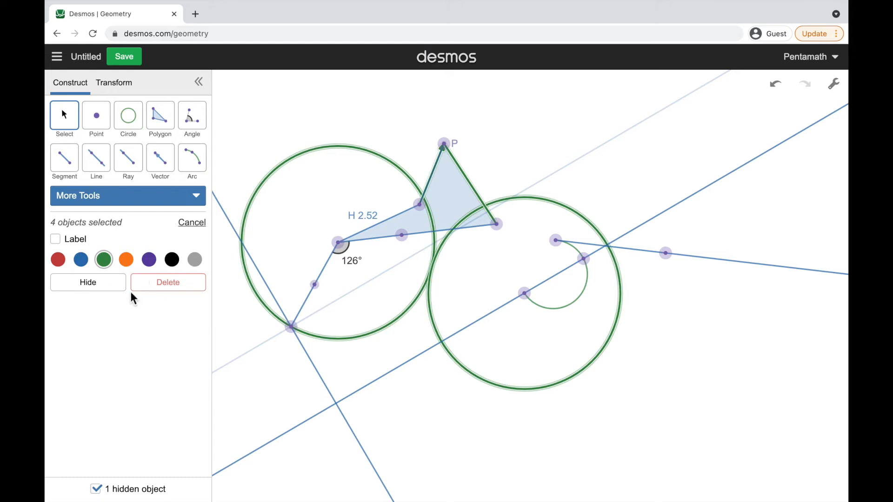
left_click(154, 263)
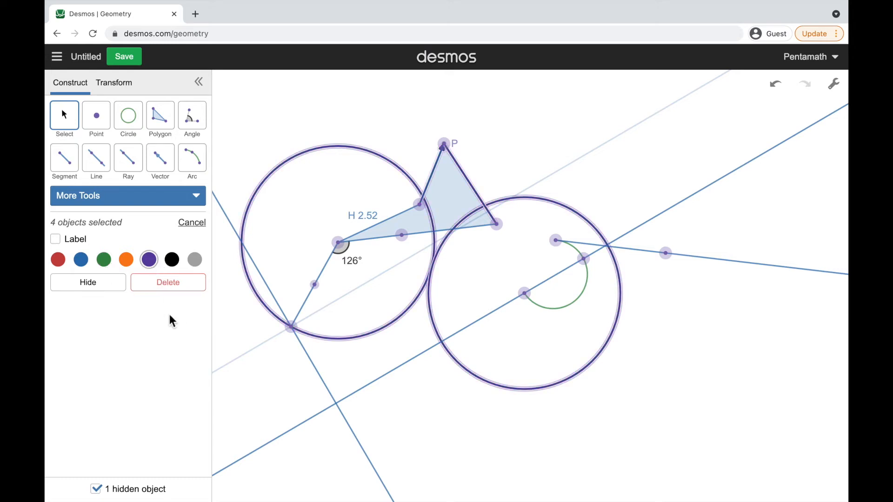
Hide the two selected circles, the vector to P and the adjacent triangle side, and clear the selection
left_click(114, 283)
left_click(490, 426)
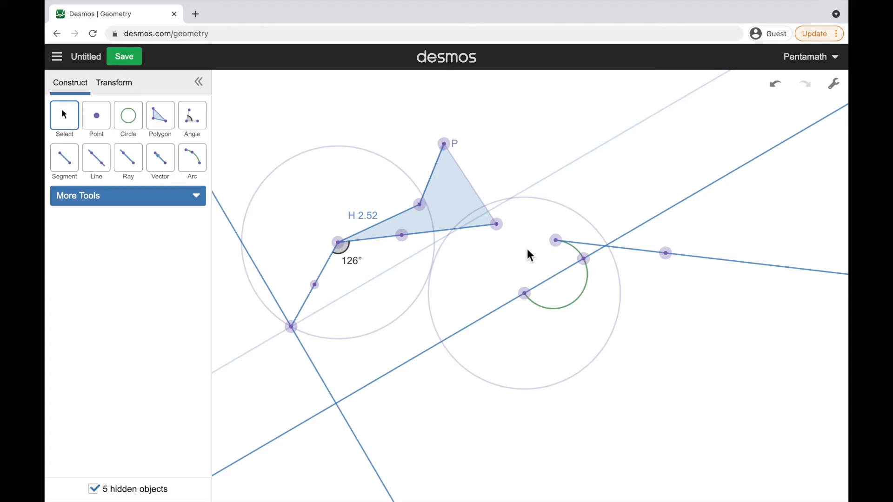
key("ctrl+z")
Turn Projector Mode on in the display settings and switch it back off
left_click(842, 88)
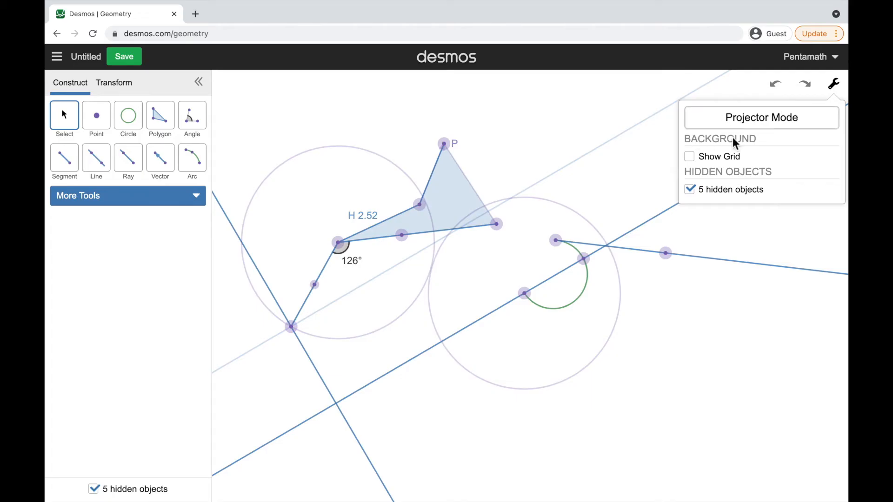
left_click(768, 126)
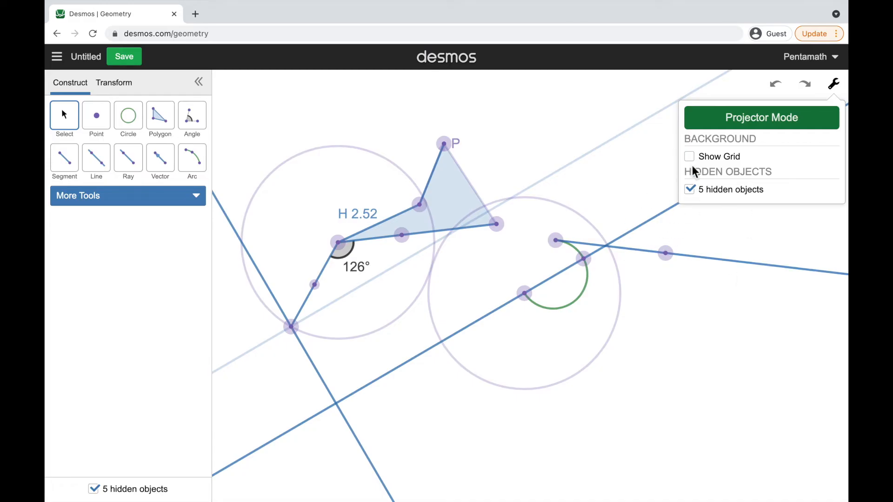
left_click(745, 127)
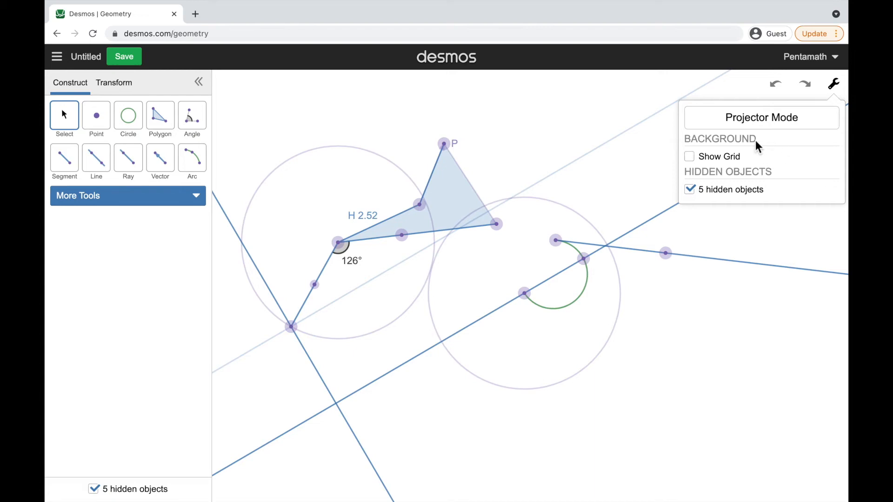
Toggle the background grid on and off, toggle the hidden objects' display off and on, and close the settings
left_click(724, 163)
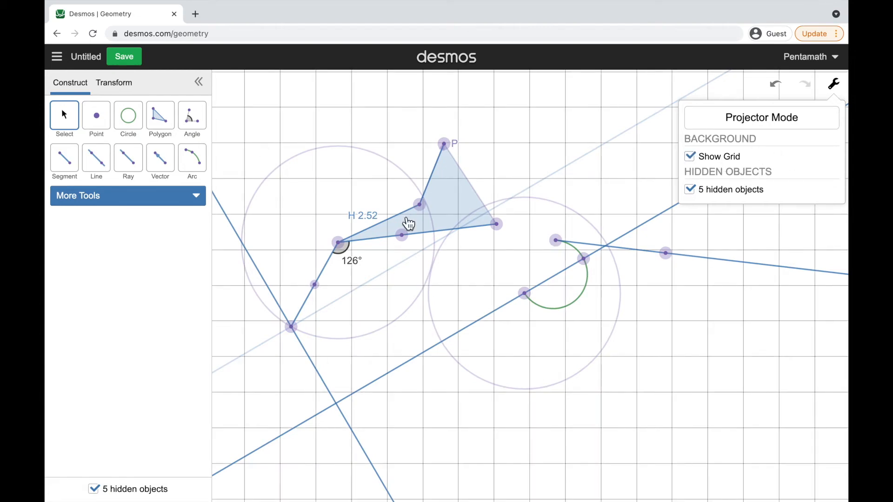
left_click(708, 162)
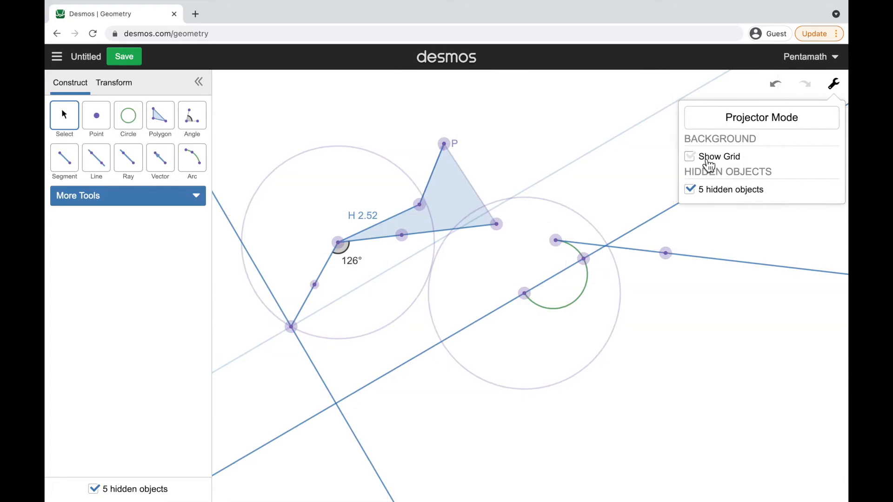
left_click(699, 195)
left_click(699, 196)
left_click(758, 228)
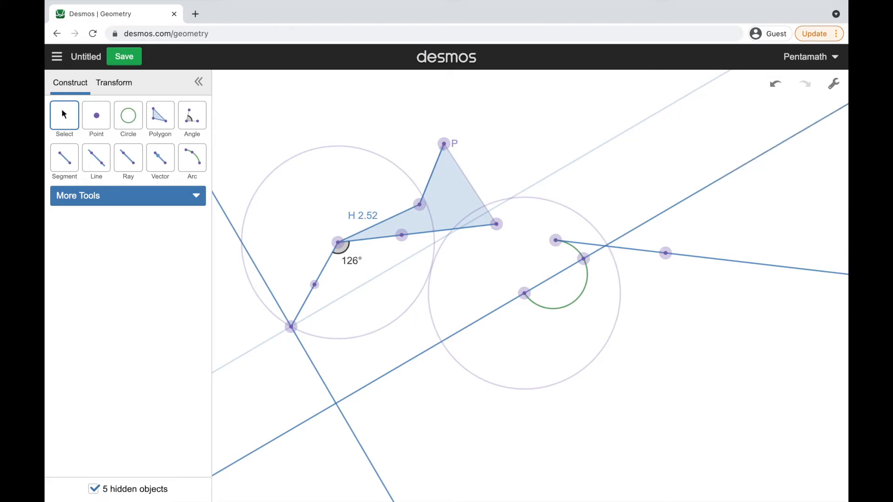
Look through the transformation types that can be defined, and return to the construction tools
left_click(126, 87)
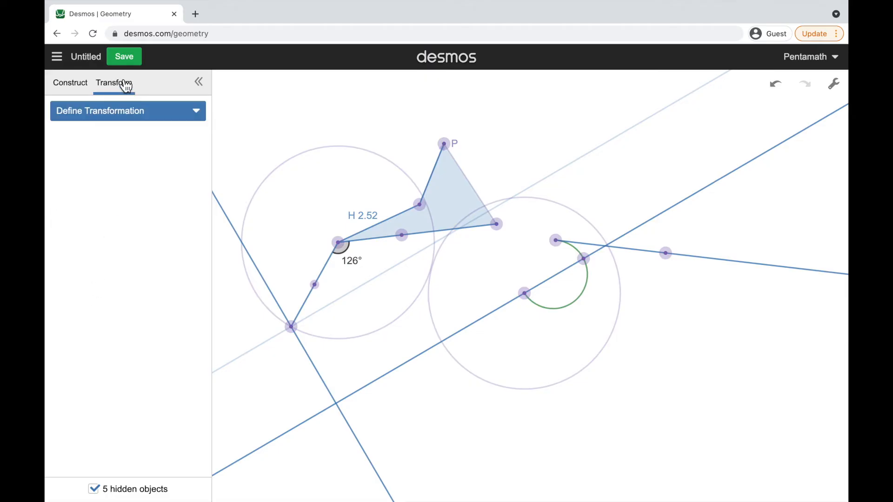
left_click(182, 116)
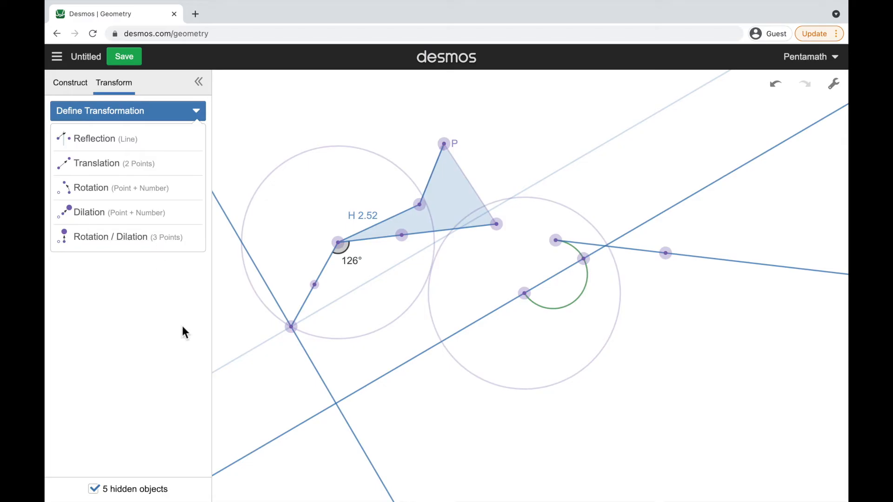
left_click(135, 327)
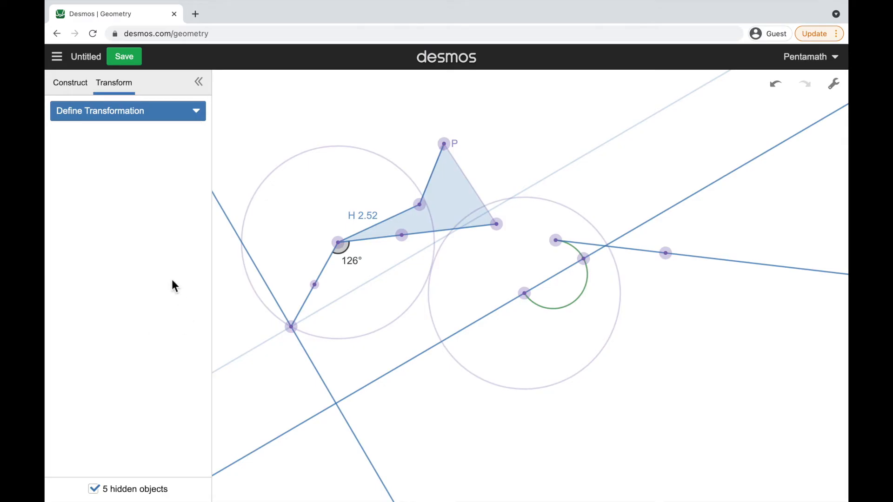
left_click(70, 84)
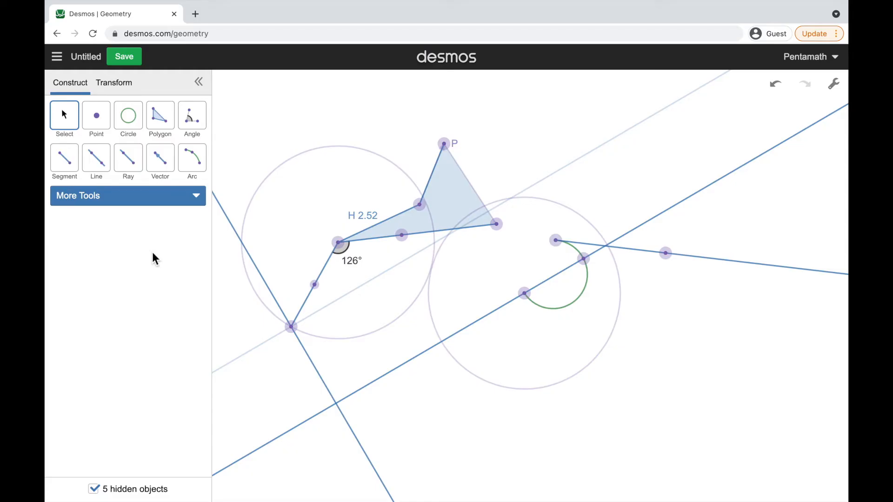
Save the construction with the title "Tutorial 1"
left_click(91, 57)
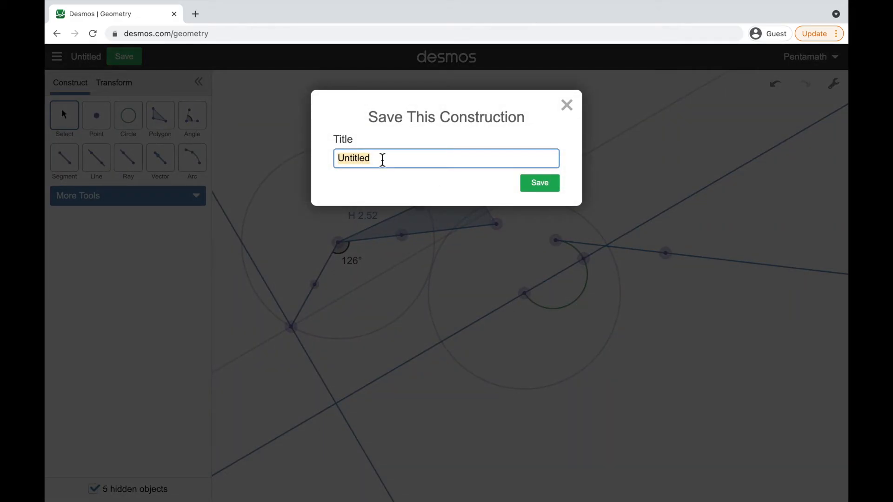
type("Tutorial 1")
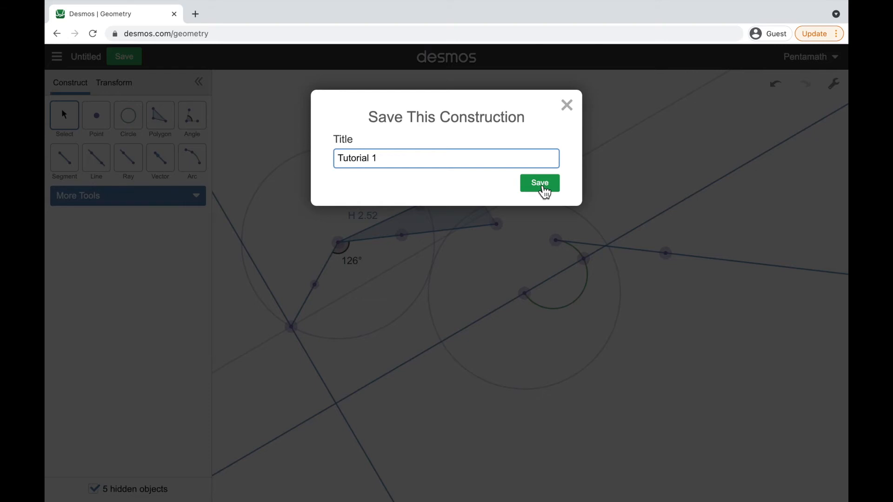
left_click(540, 191)
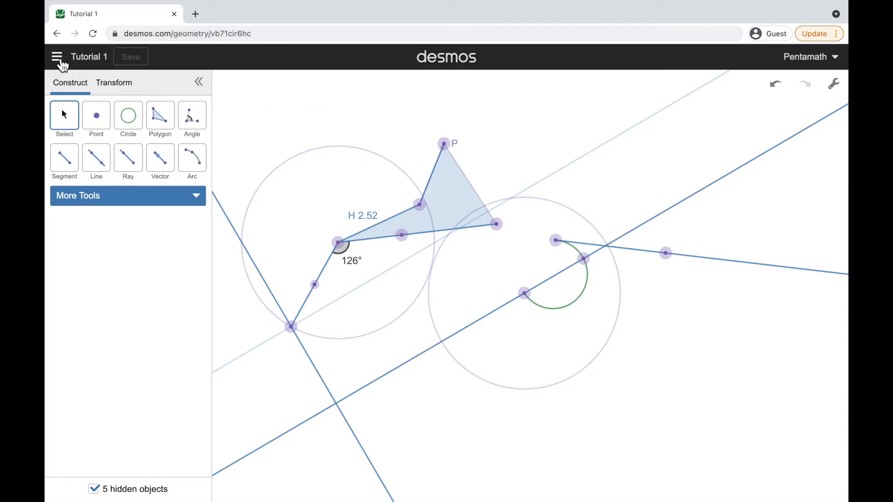
Review the list of saved constructions and the options for defining a transformation, and return to the construction tools
left_click(57, 58)
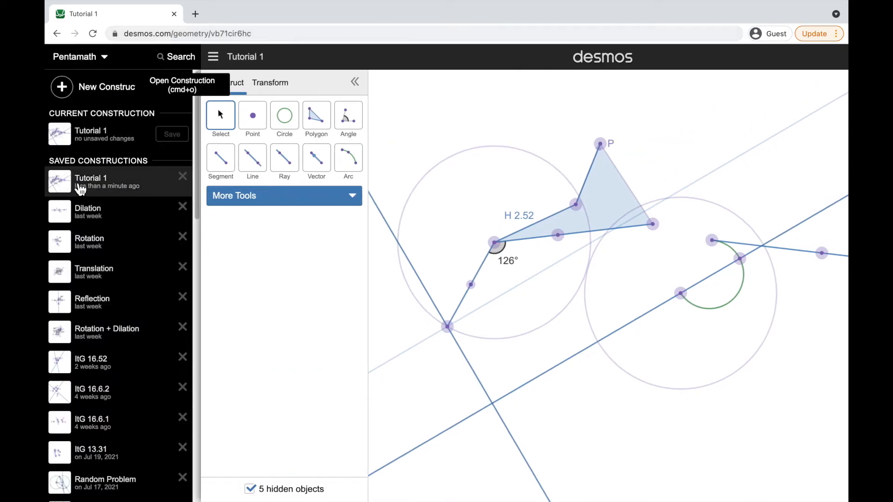
left_click(215, 58)
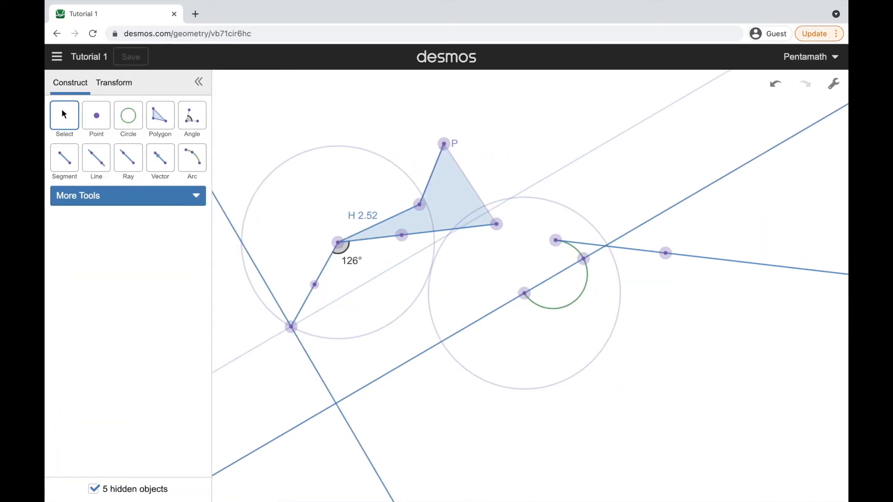
left_click(114, 89)
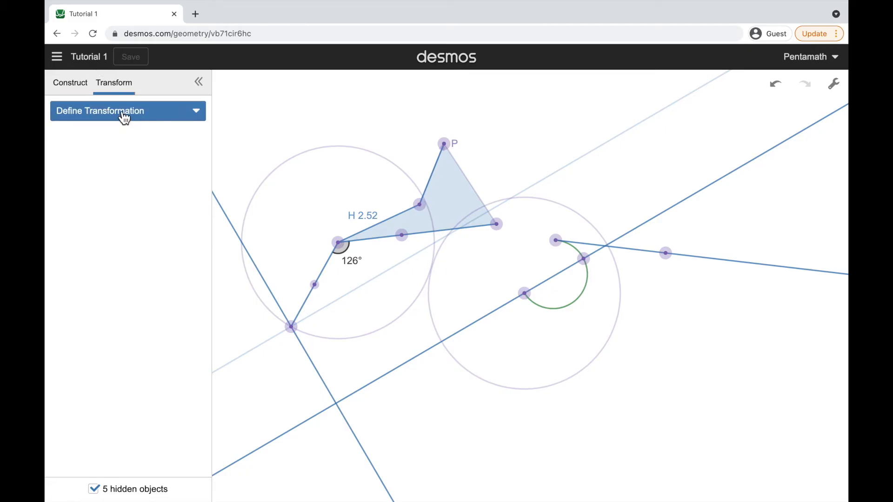
left_click(120, 117)
left_click(120, 118)
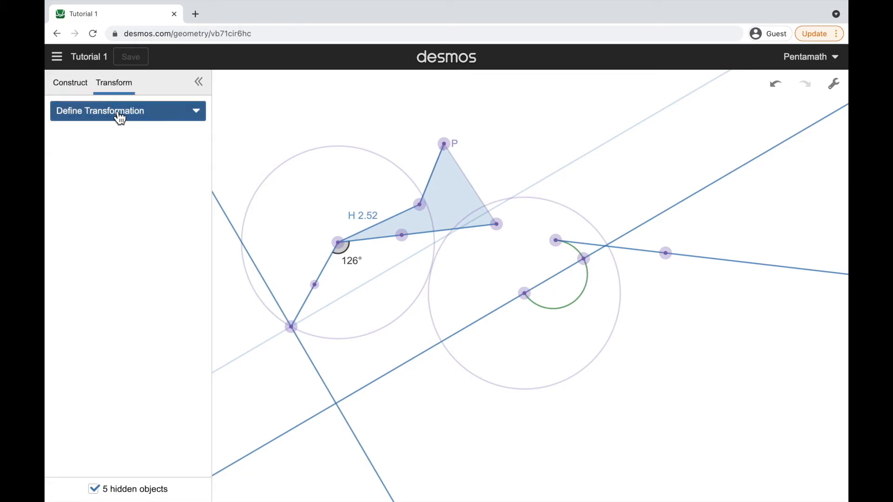
left_click(74, 95)
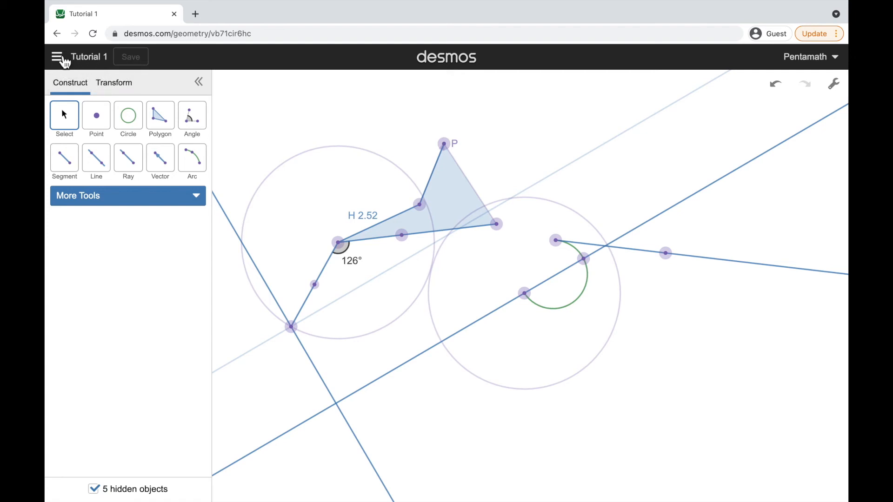
Open the saved construction "Dilation"
left_click(64, 60)
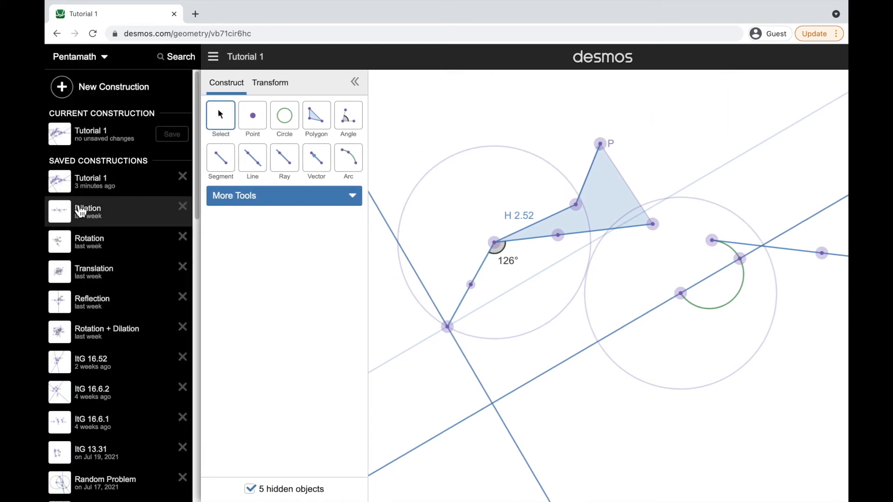
left_click(77, 216)
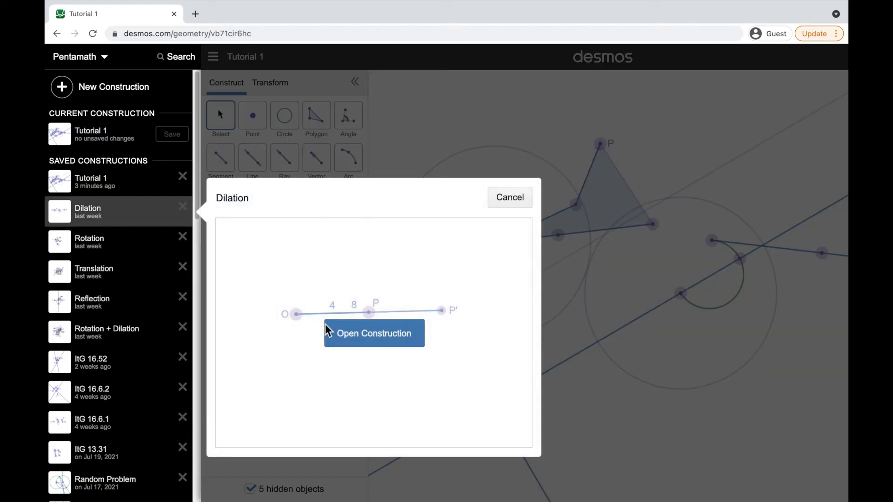
left_click(368, 347)
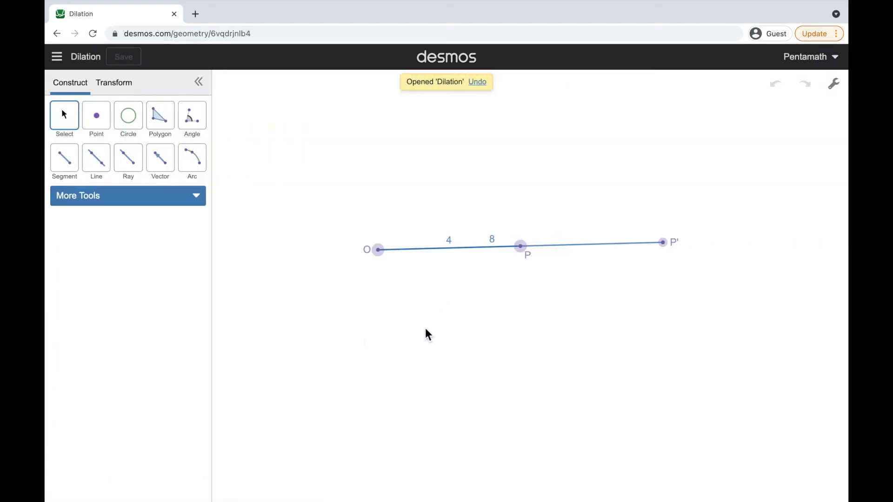
Examine the defined dilation and its points O, P and P', and return to the construction tools
left_click(117, 84)
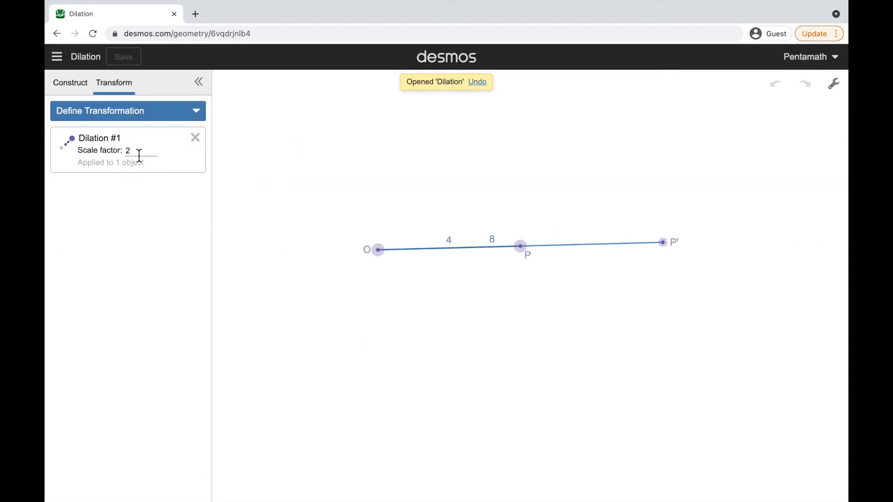
left_click(521, 246)
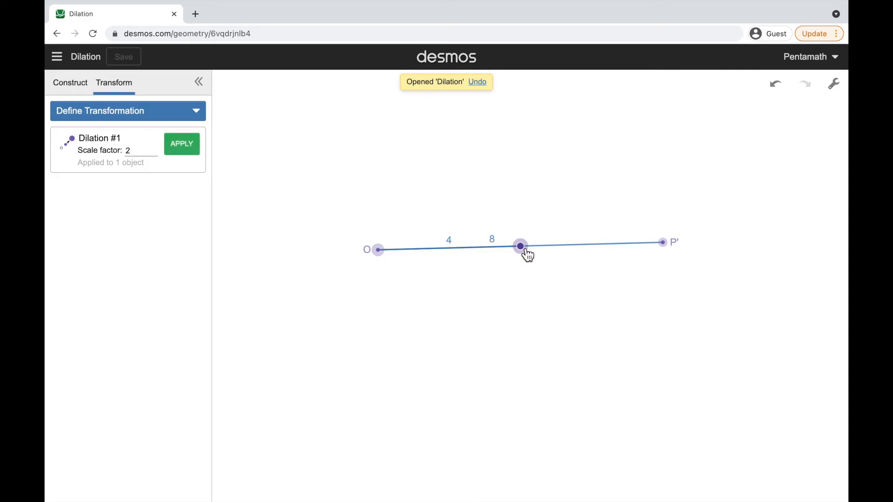
left_click(391, 293)
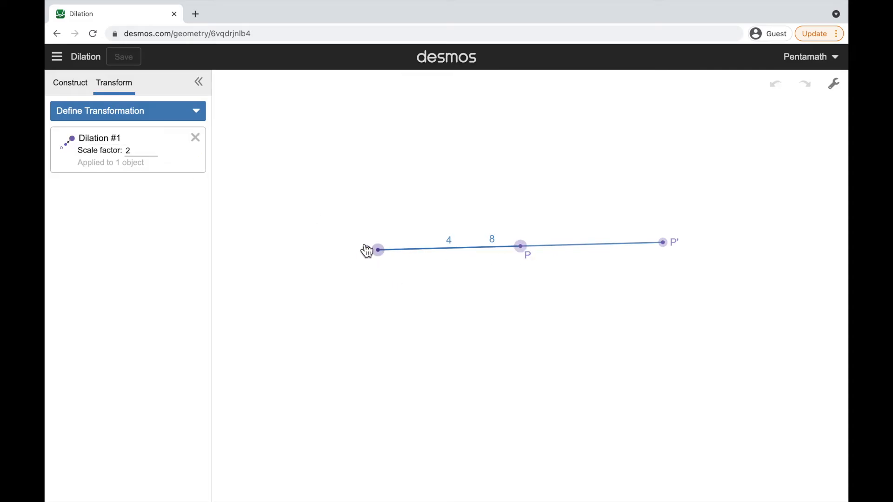
left_click(385, 257)
left_click(527, 250)
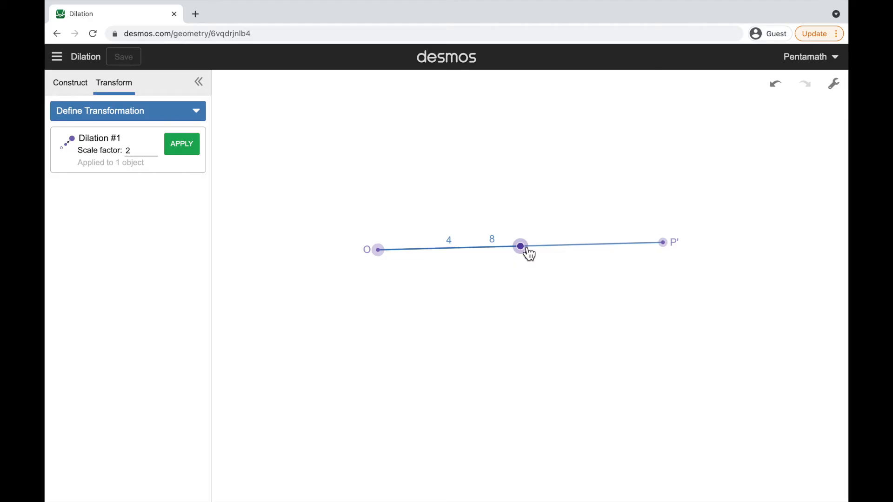
left_click(664, 245)
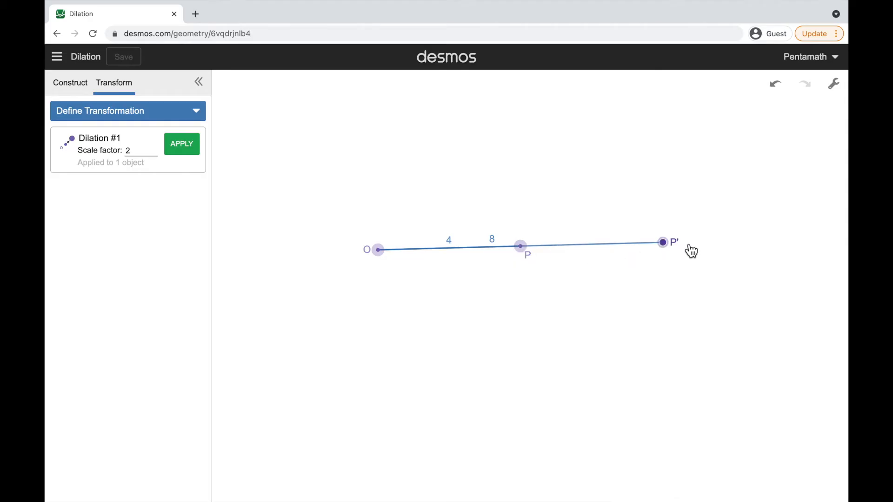
left_click(418, 266)
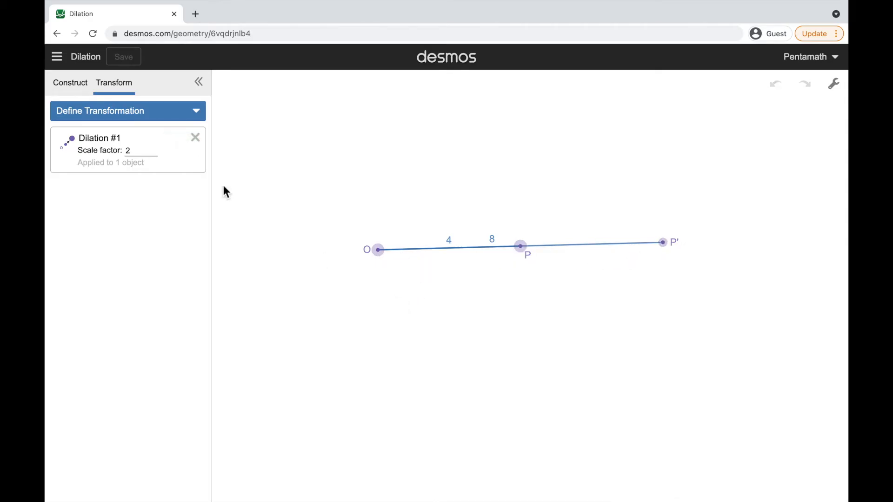
left_click(83, 90)
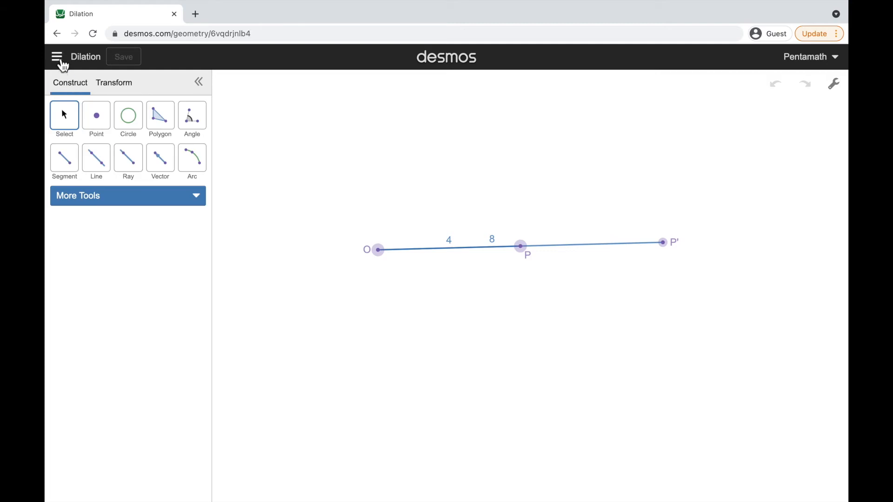
Open the saved construction "Rotation"
left_click(57, 56)
left_click(95, 228)
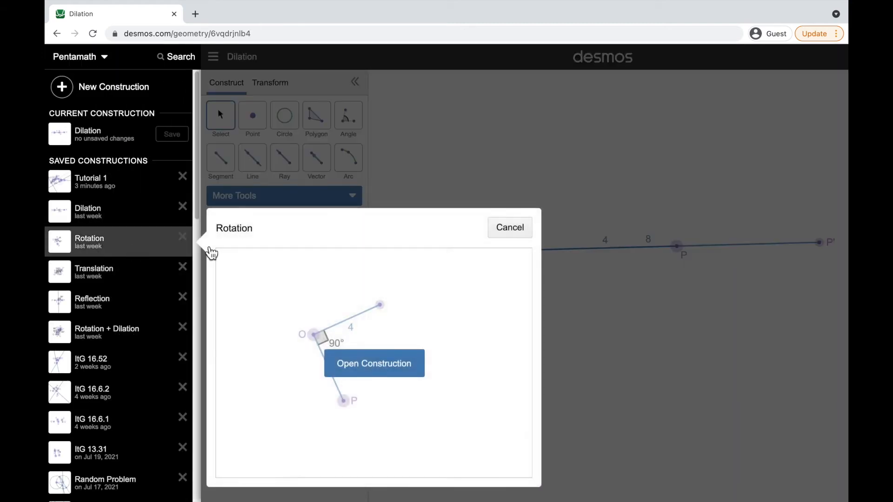
left_click(343, 365)
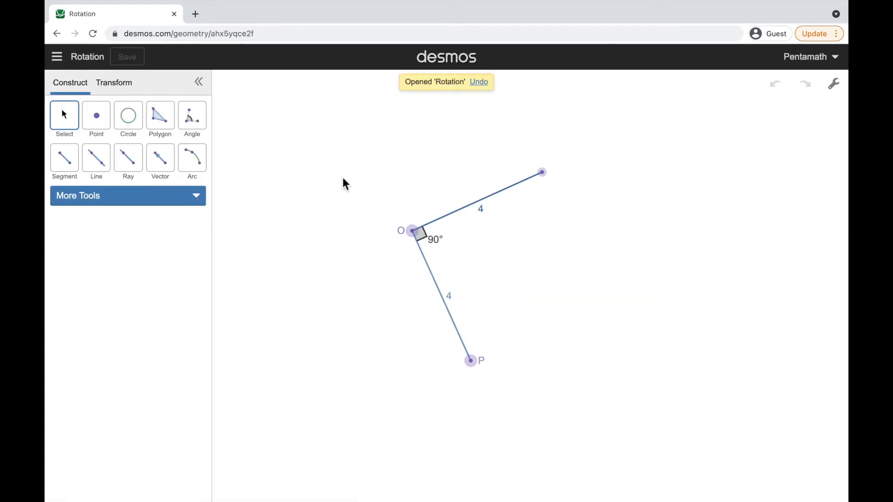
Examine the defined rotation, its center O, point P and the rotated image point
left_click(119, 90)
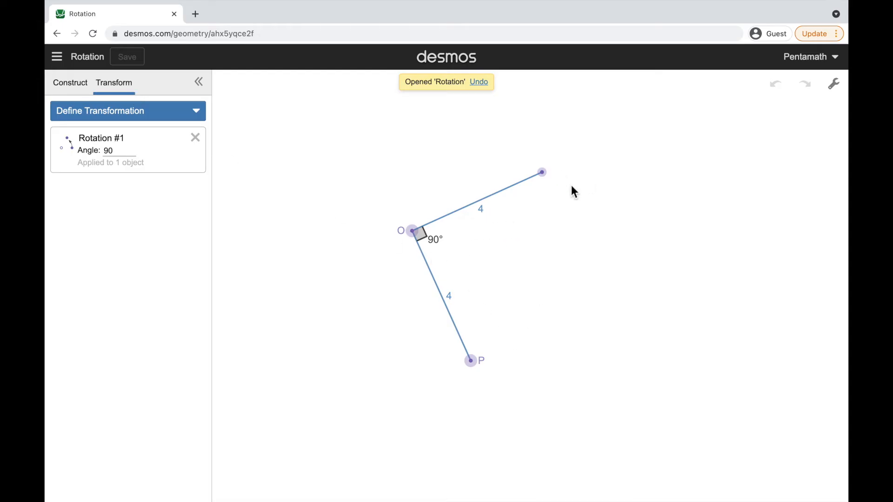
left_click(418, 236)
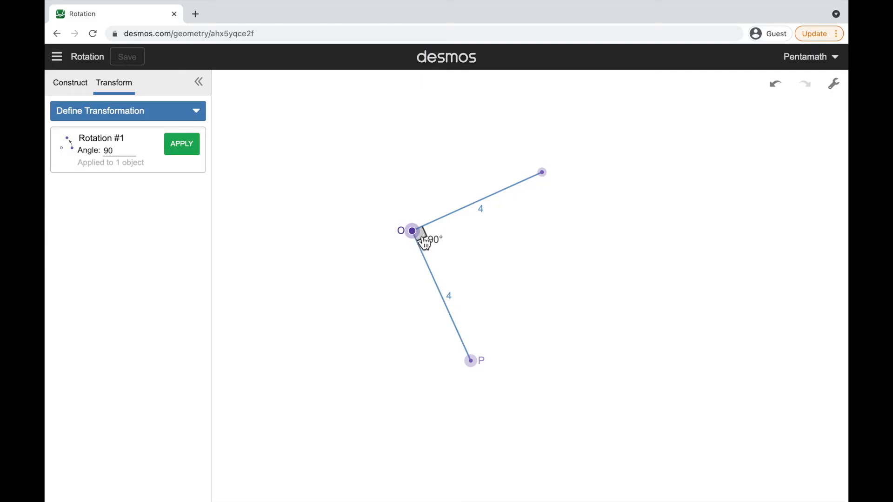
left_click(481, 370)
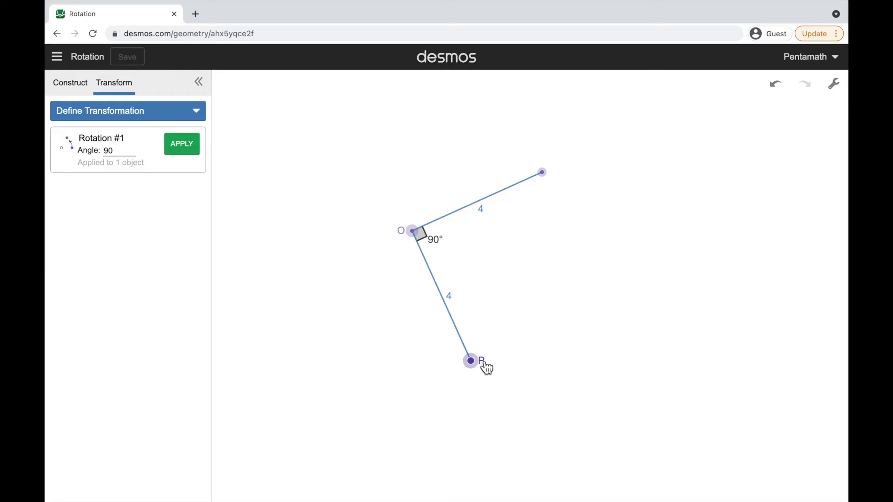
left_click(543, 173)
left_click(538, 238)
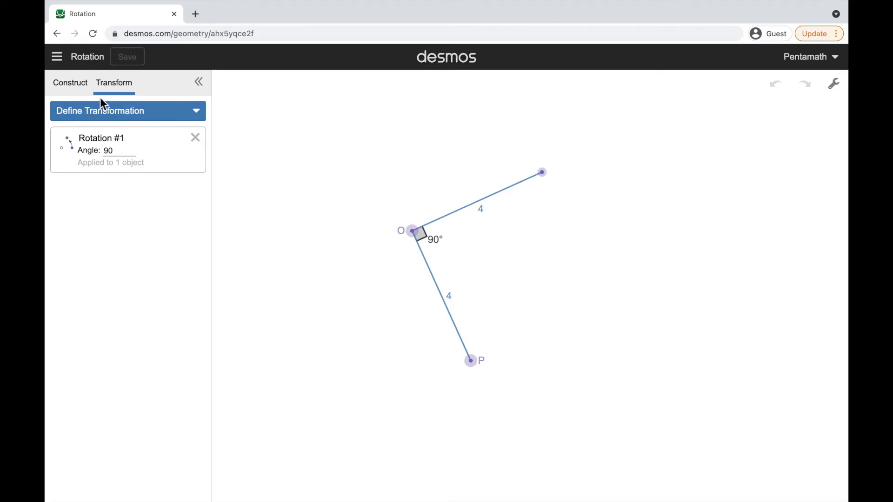
Open the saved construction "Translation"
left_click(57, 56)
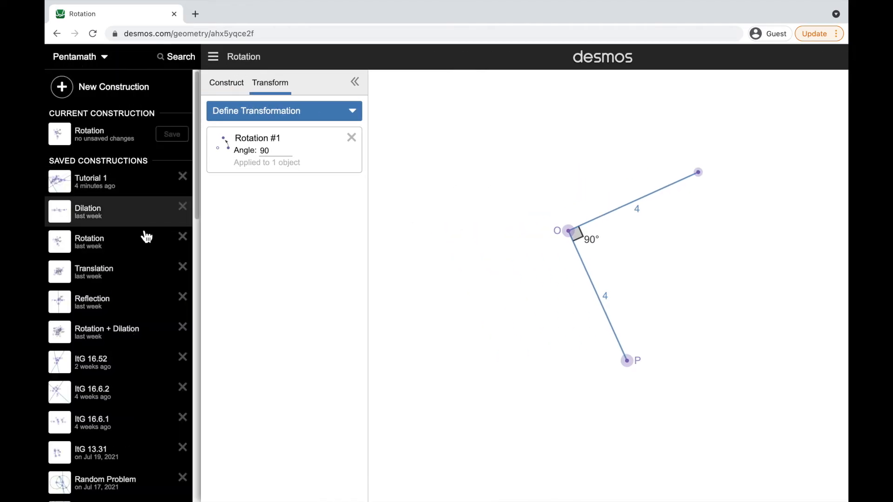
left_click(124, 282)
left_click(372, 388)
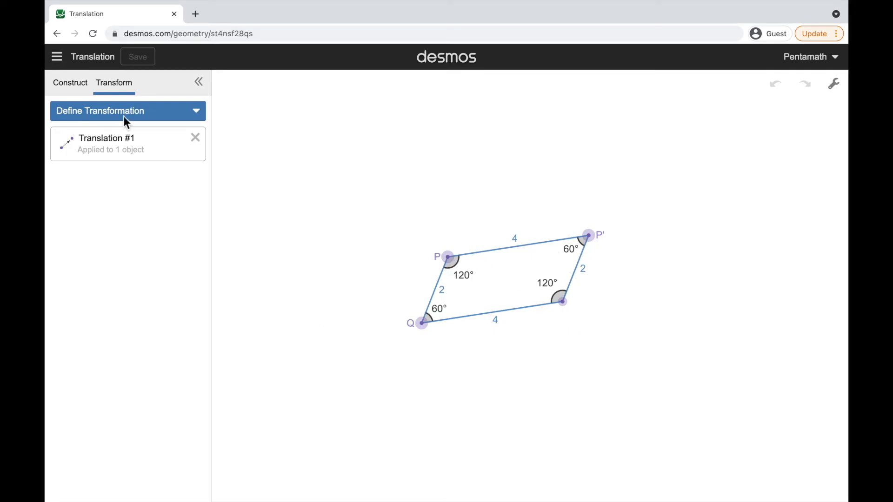
Open the saved construction "Reflection"
left_click(57, 56)
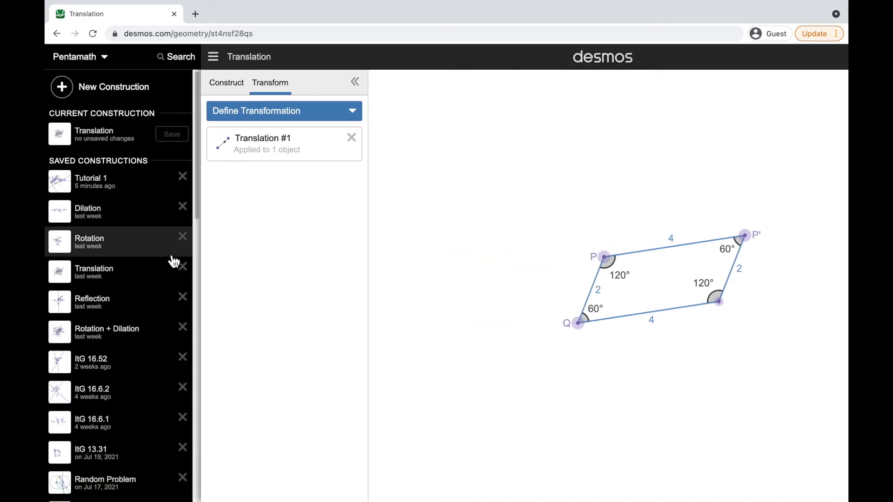
left_click(96, 308)
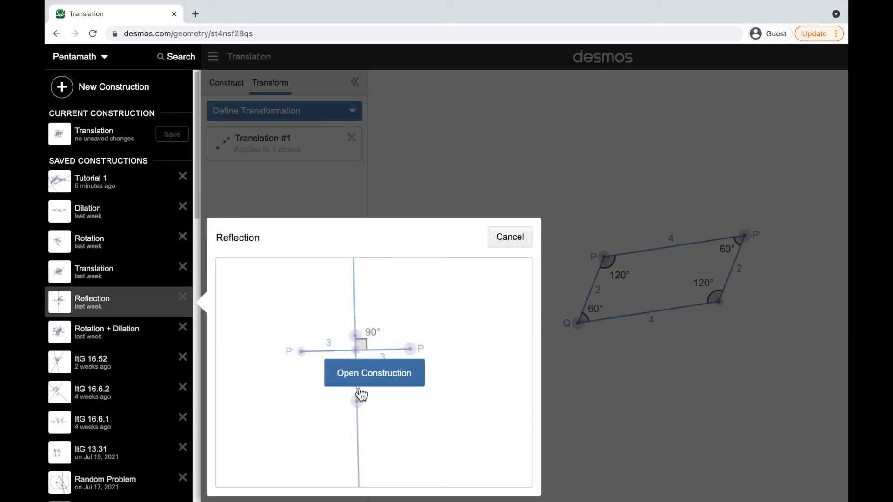
left_click(389, 378)
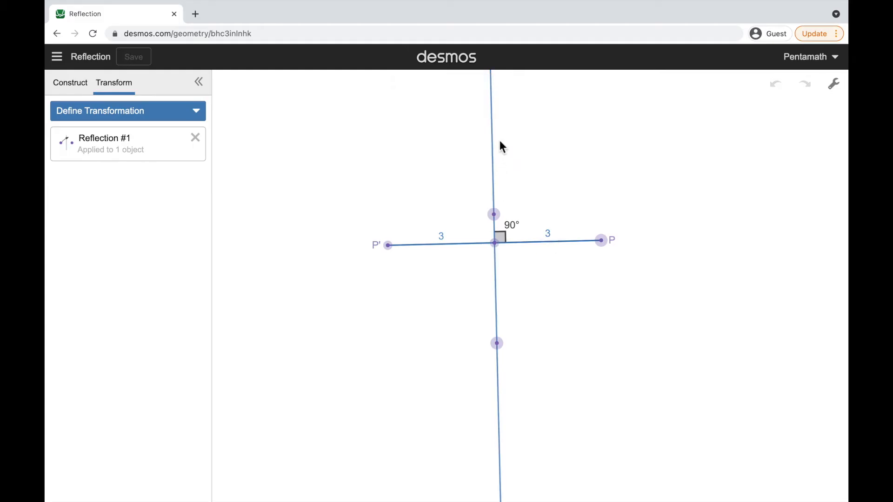
Examine the reflection's mirror line and the segment joining it to P', and clear the selection
left_click(501, 152)
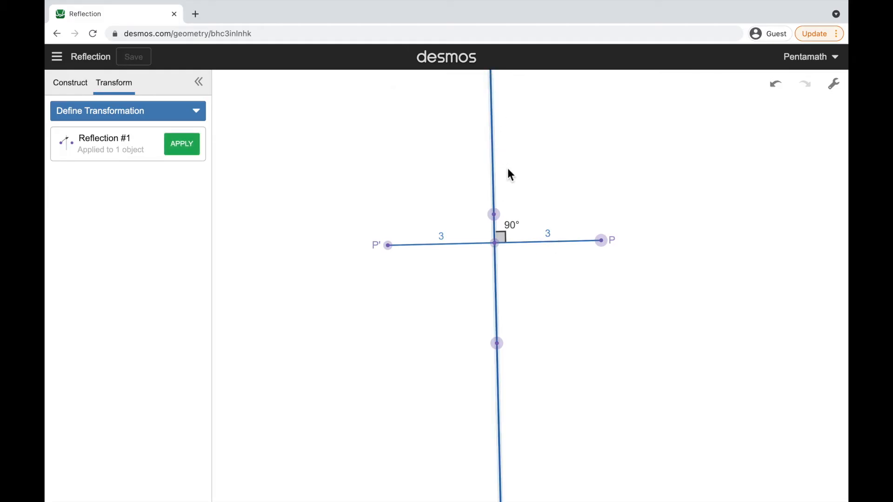
left_click(476, 248)
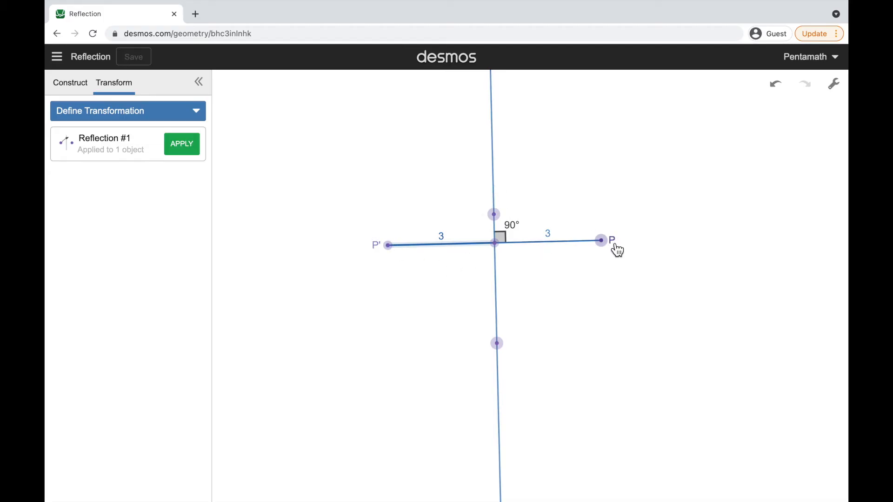
left_click(588, 295)
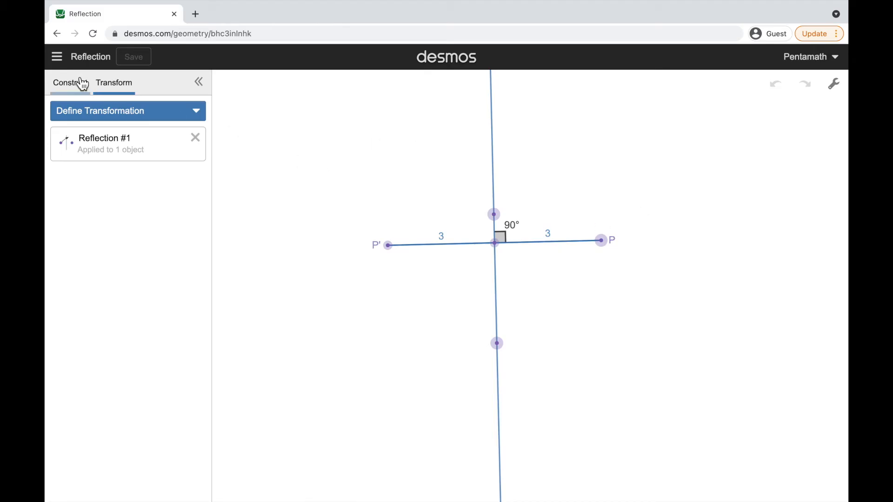
Open the saved construction "Rotation + Dilation"
left_click(64, 62)
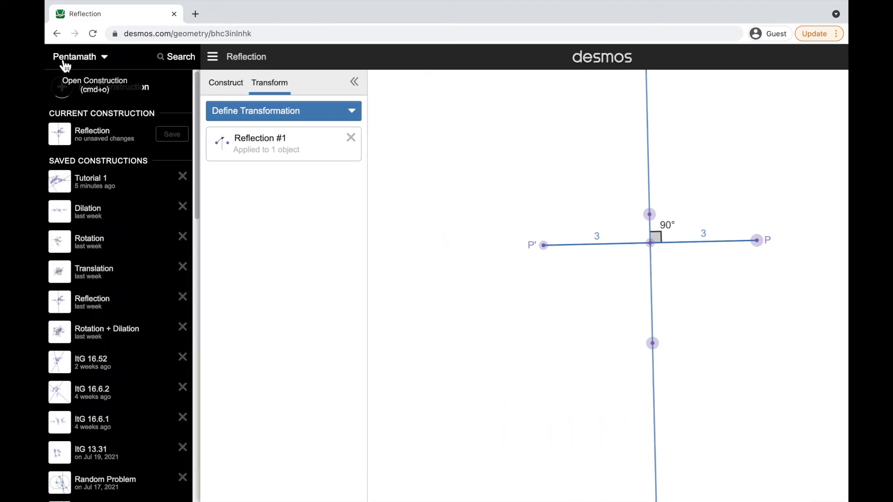
left_click(120, 341)
left_click(344, 384)
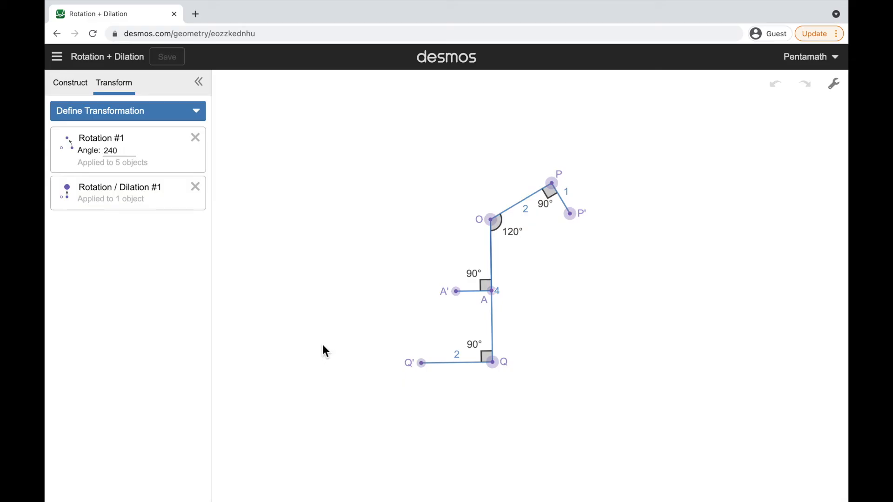
Start a new blank construction and review the options for defining a transformation
left_click(60, 59)
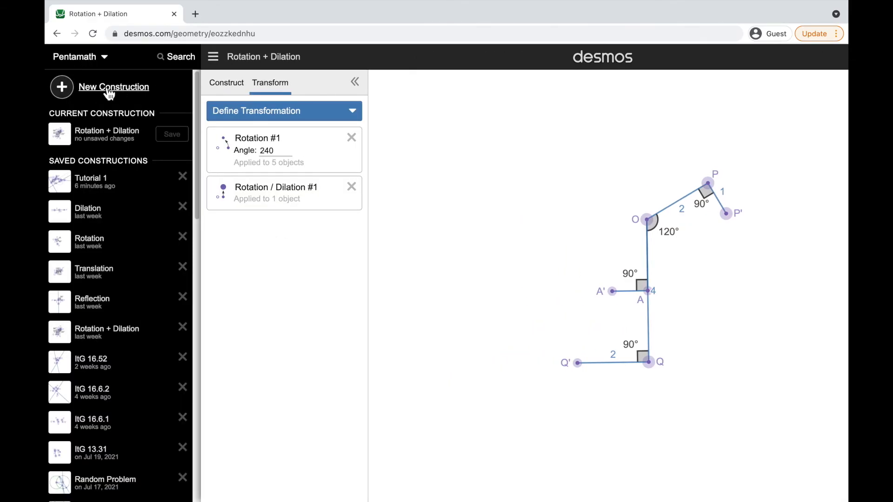
left_click(82, 90)
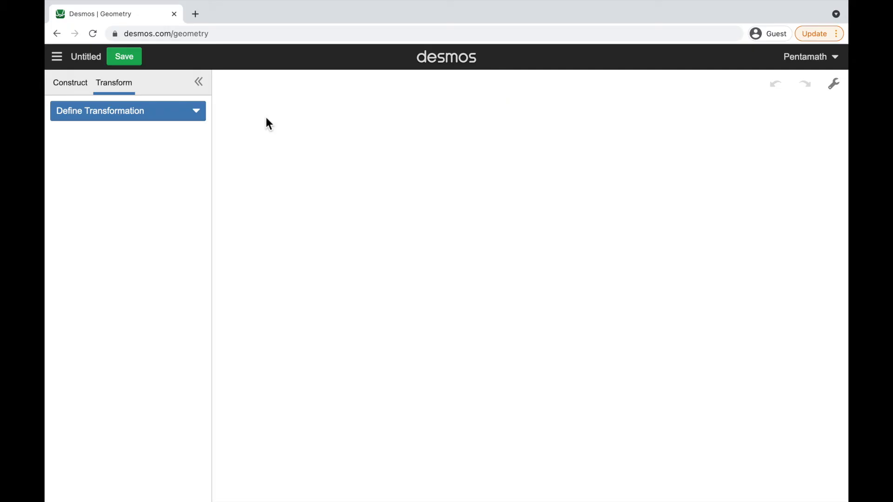
left_click(82, 92)
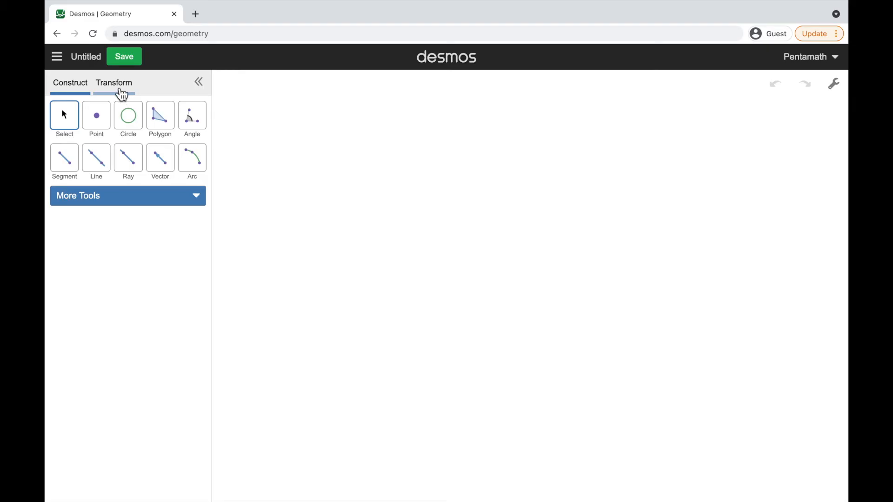
left_click(122, 93)
left_click(130, 113)
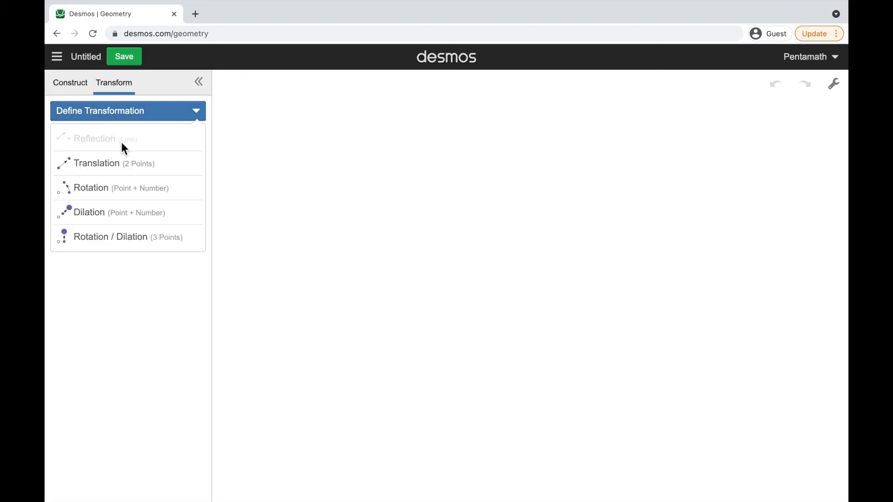
left_click(127, 330)
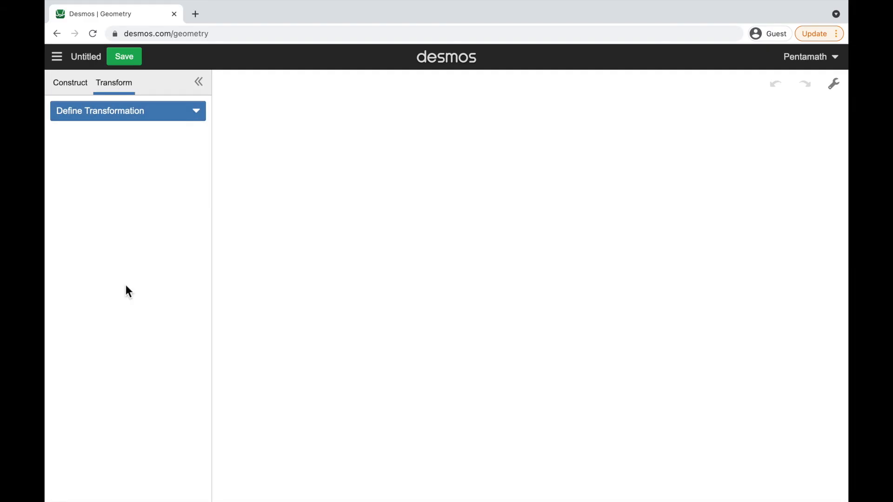
Place two free points on the canvas, the second one up and to the right of the first, and leave both unselected
left_click(80, 86)
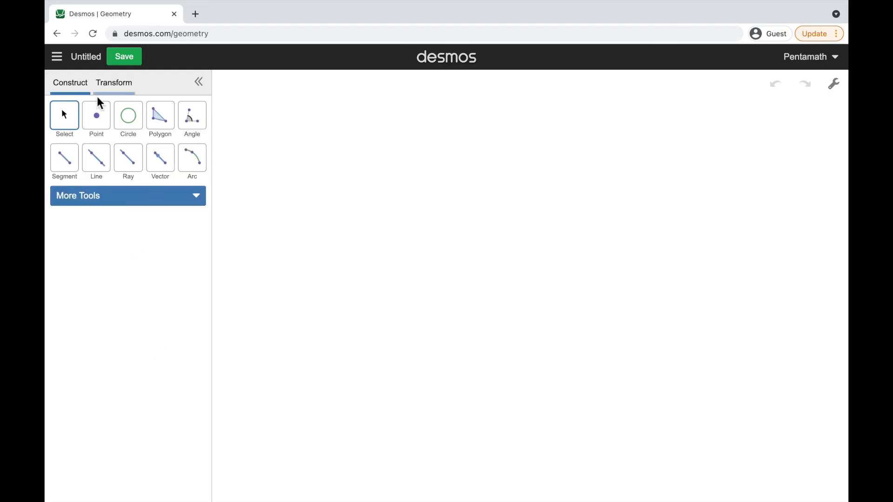
left_click(98, 123)
left_click(318, 294)
left_click(461, 243)
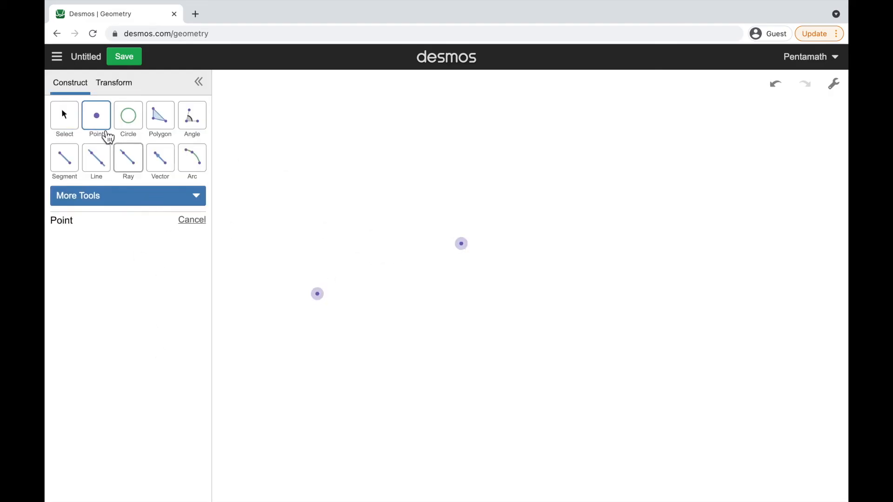
left_click(108, 138)
left_click(319, 294)
left_click(461, 243)
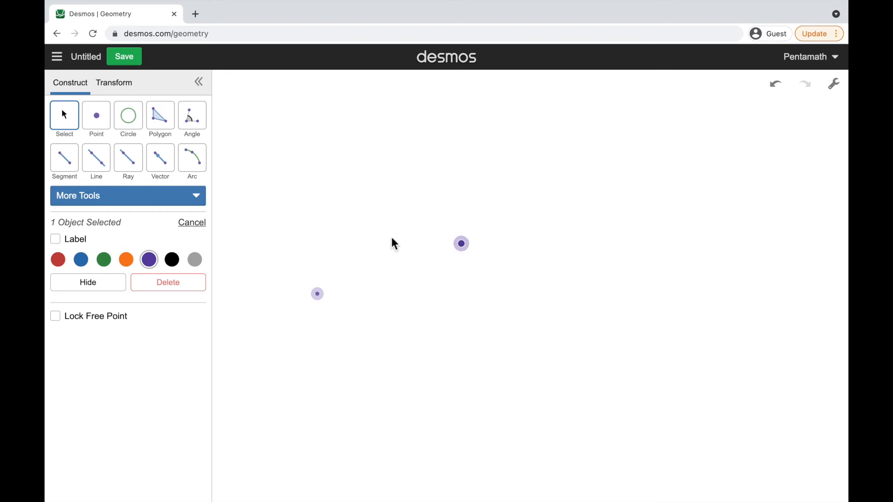
left_click(395, 243)
Define a dilation centered on the left point with scale factor 3 and apply it to the other free point
left_click(117, 88)
left_click(124, 120)
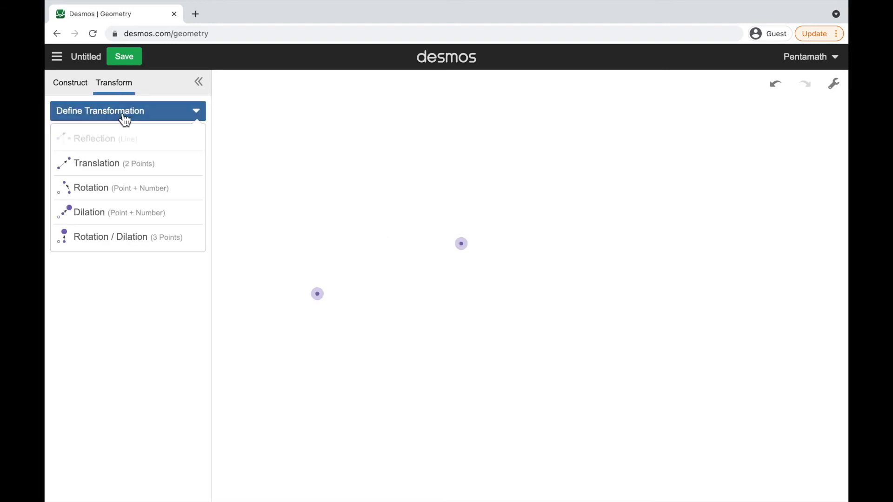
left_click(98, 214)
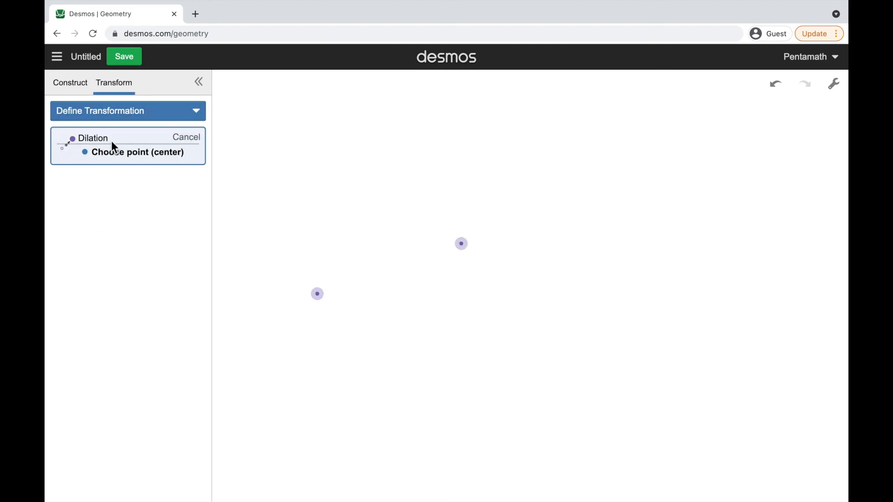
left_click(319, 296)
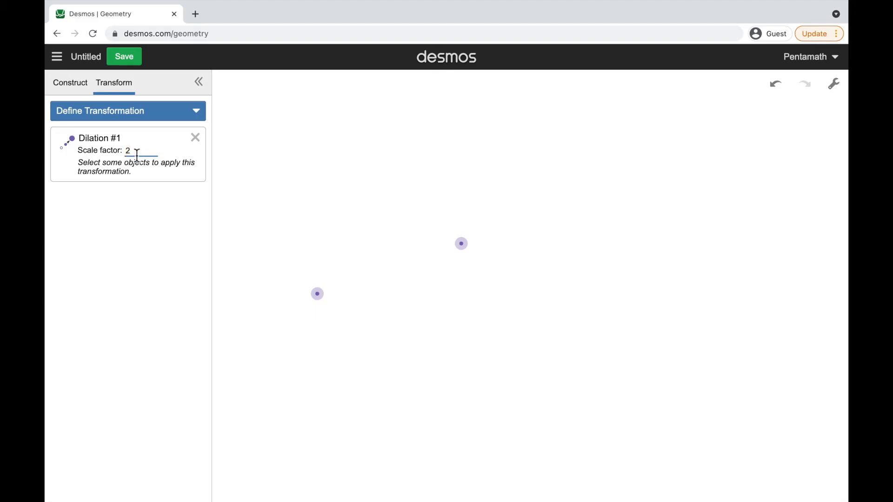
left_click(465, 249)
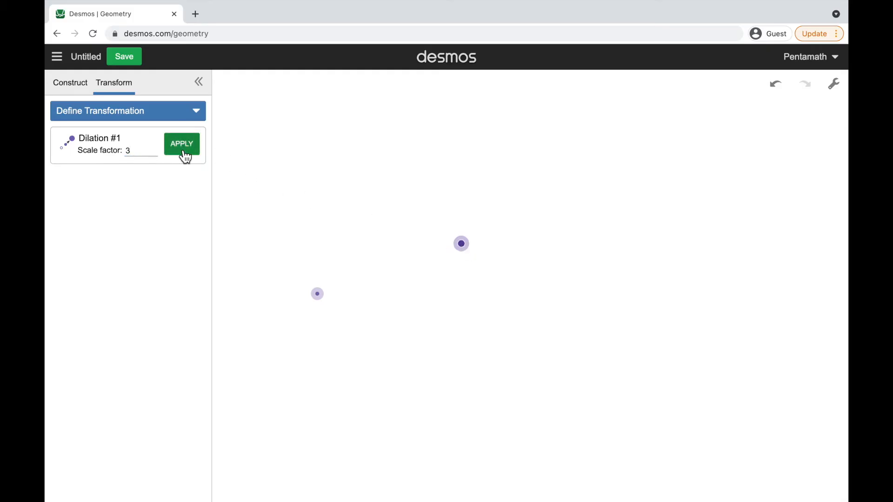
left_click(182, 149)
left_click(706, 221)
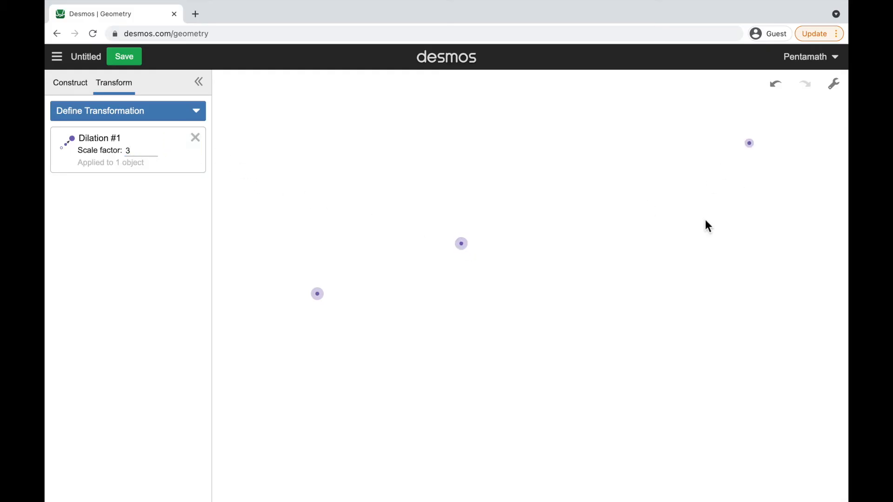
Define a rotation centered on the leftmost point with an angle of 60 and apply it to the other free point
left_click(87, 84)
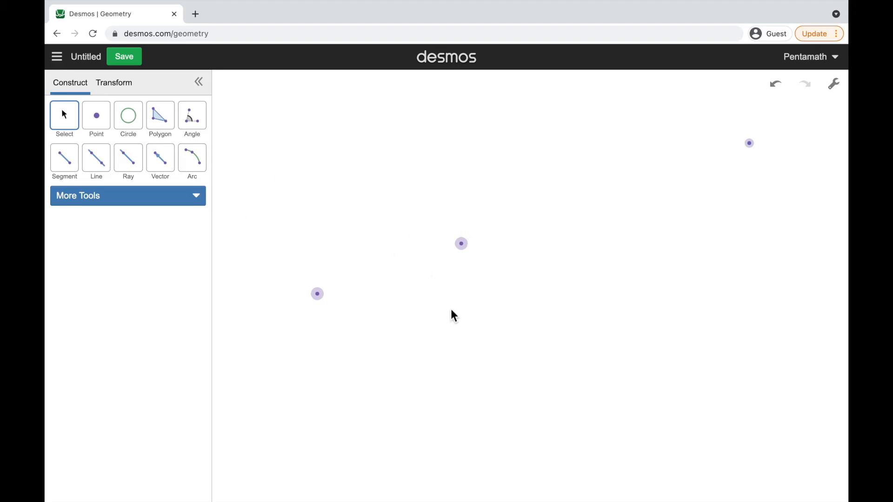
left_click(116, 90)
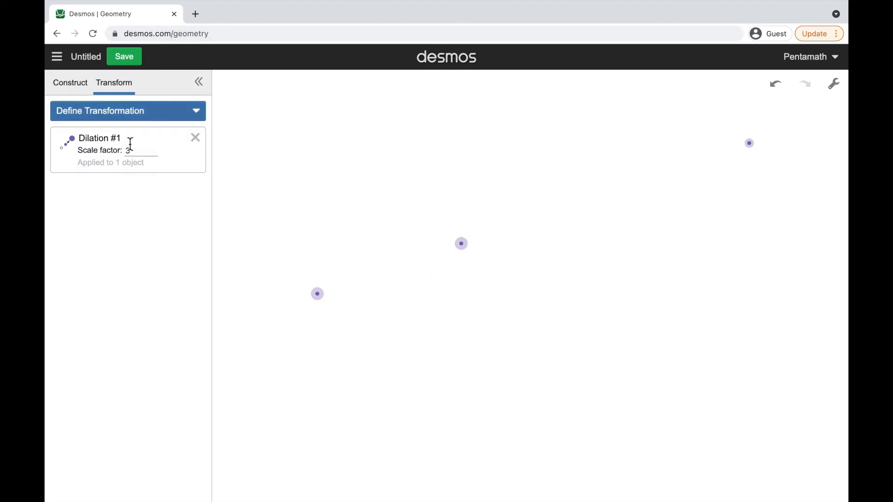
left_click(157, 116)
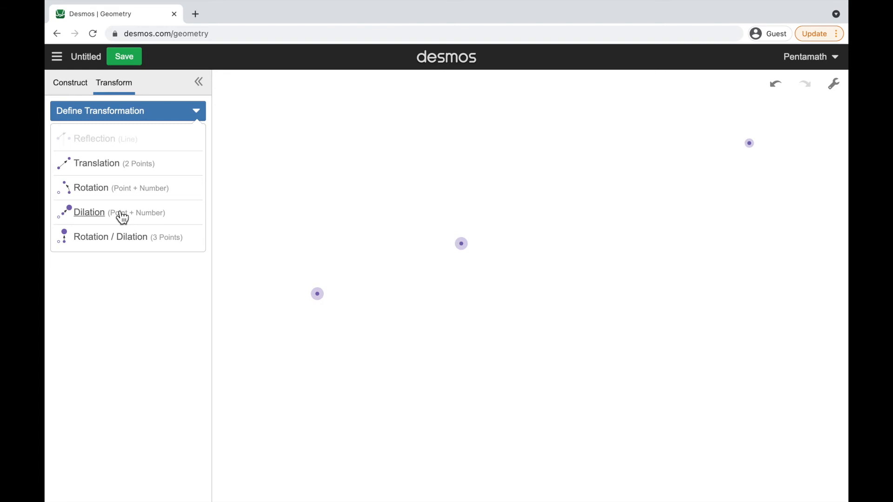
left_click(91, 190)
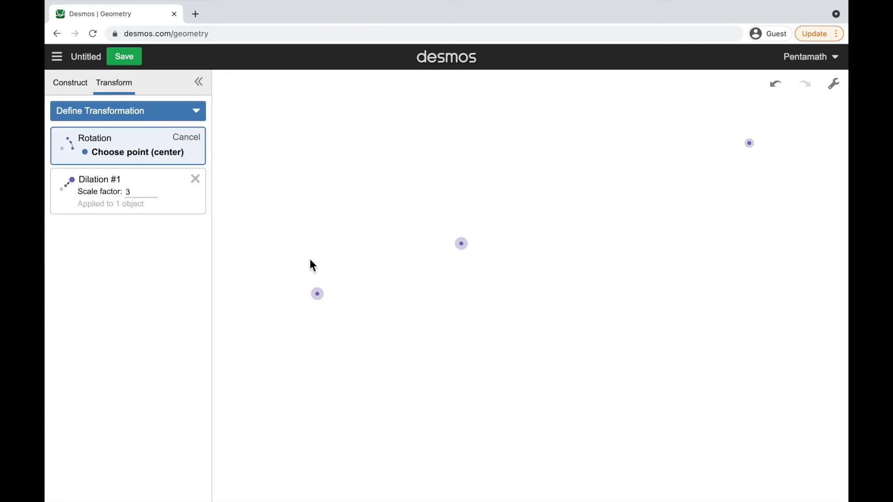
left_click(327, 300)
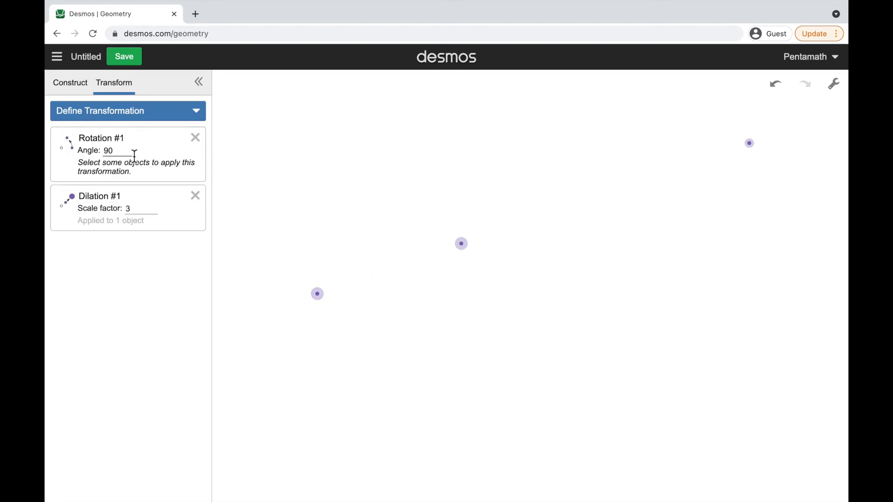
double_click(108, 151)
left_click_drag(111, 153, 72, 148)
left_click(469, 249)
left_click(188, 145)
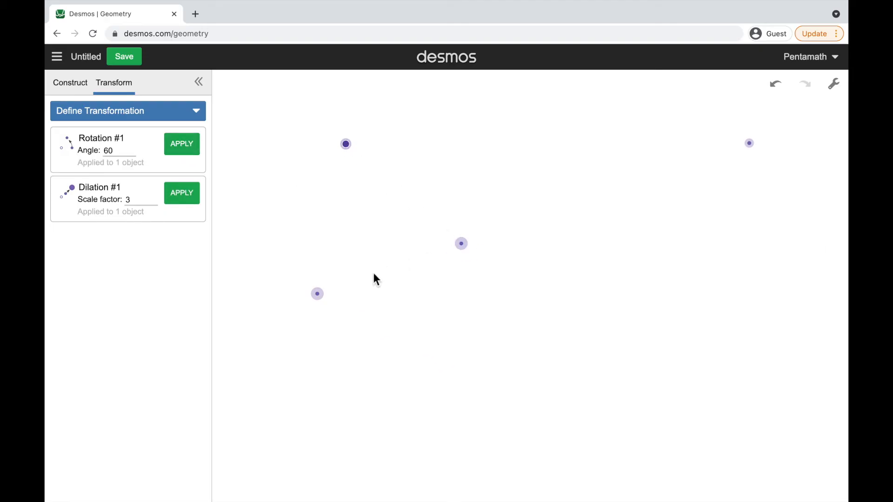
Construct a line through the rotated upper point and the lower point that serves as the rotation center
left_click(84, 88)
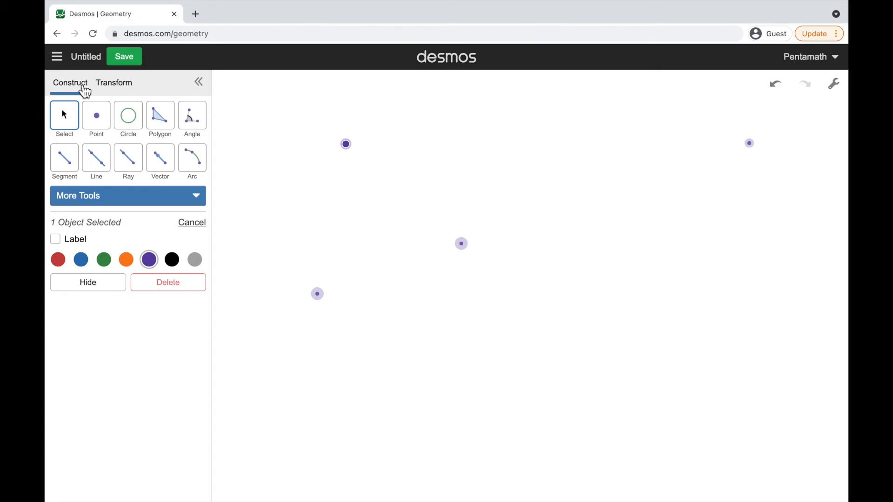
left_click(365, 279)
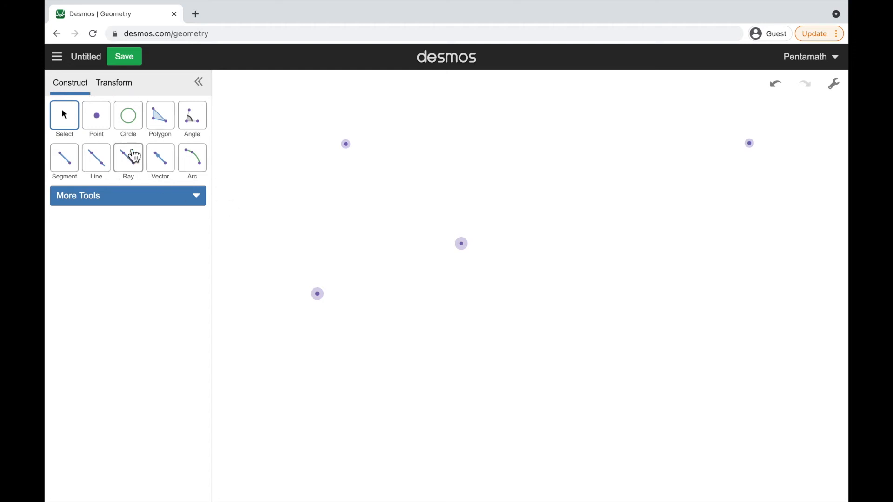
left_click(107, 167)
left_click(349, 149)
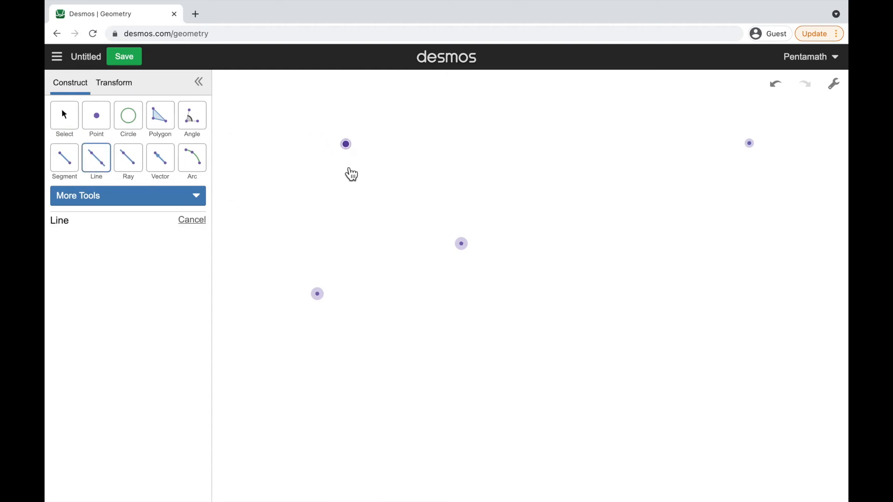
left_click(318, 295)
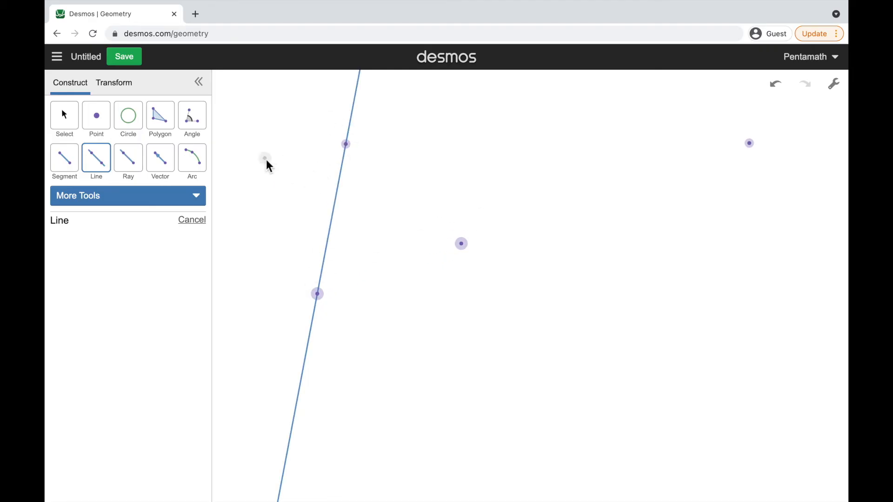
Define a reflection across the constructed line and apply it to the free point just right of the line
left_click(117, 84)
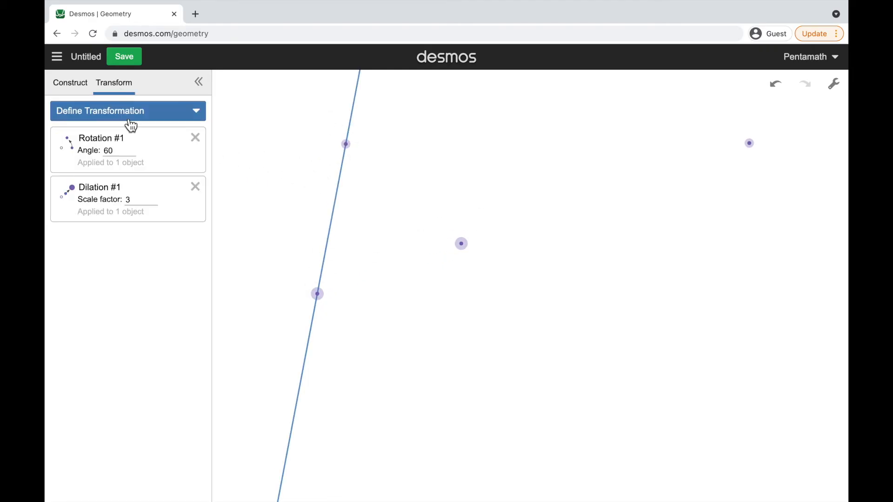
left_click(130, 120)
left_click(89, 142)
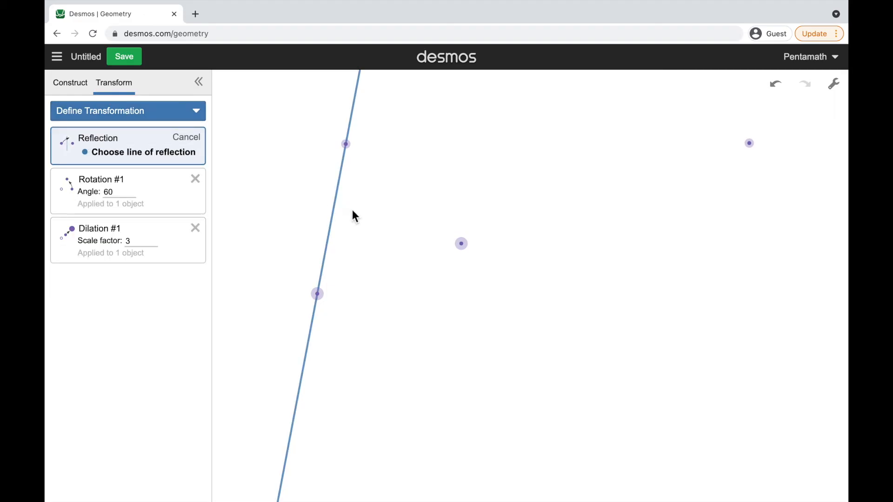
left_click(331, 212)
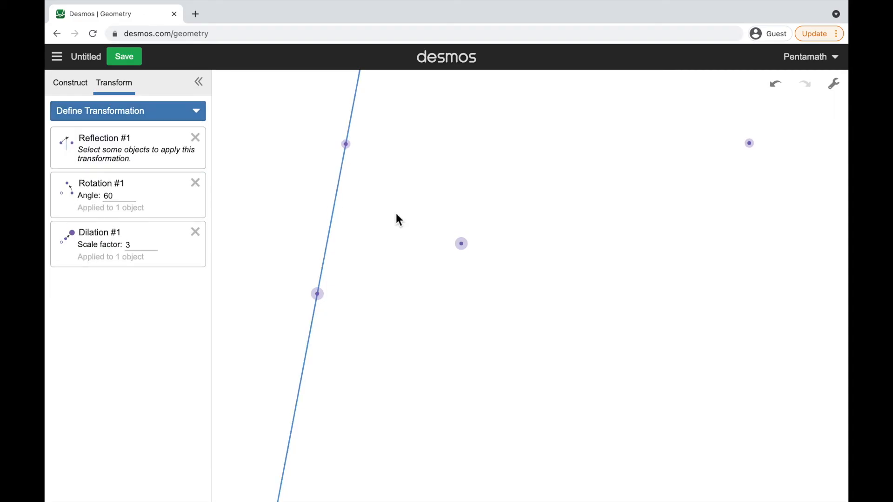
left_click(467, 254)
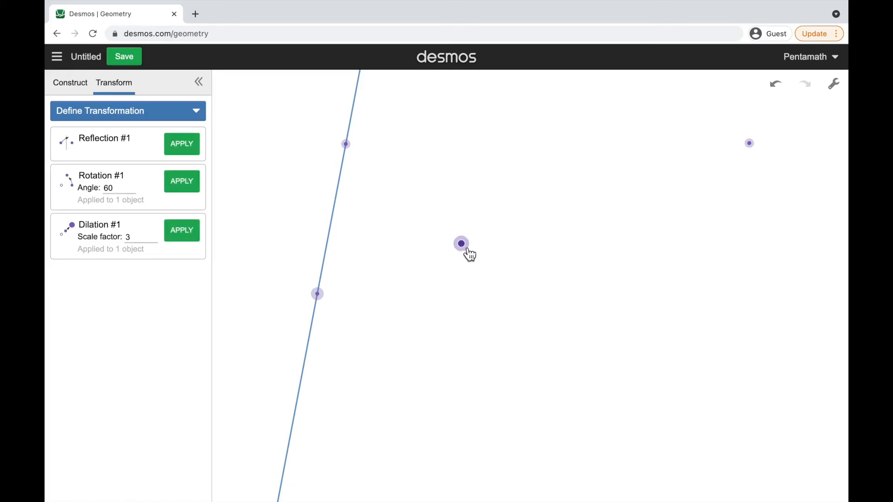
left_click(185, 150)
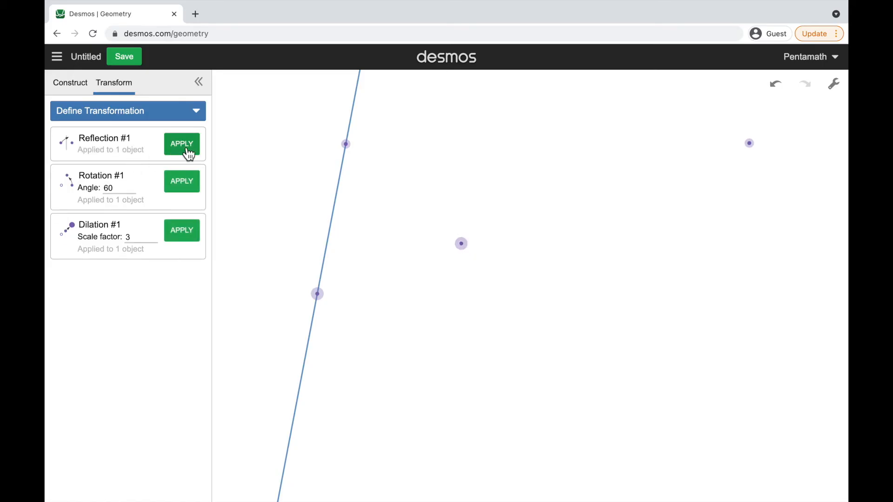
left_click(324, 228)
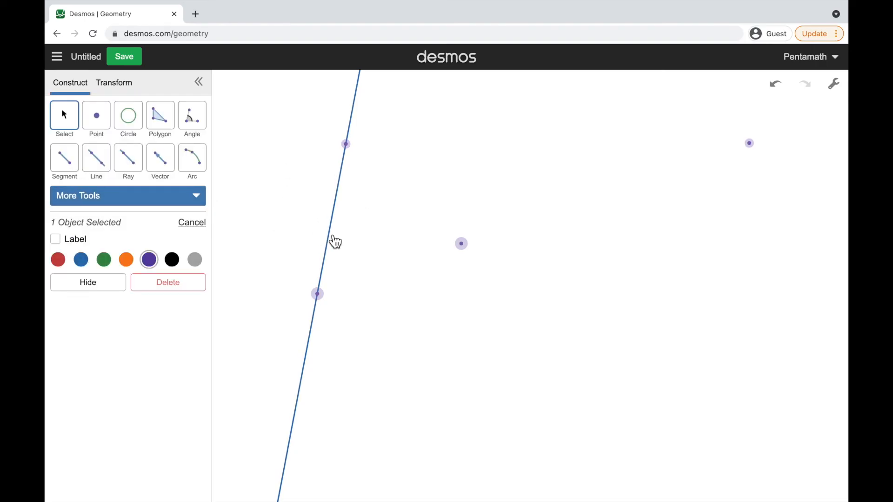
left_click_drag(341, 241, 384, 266)
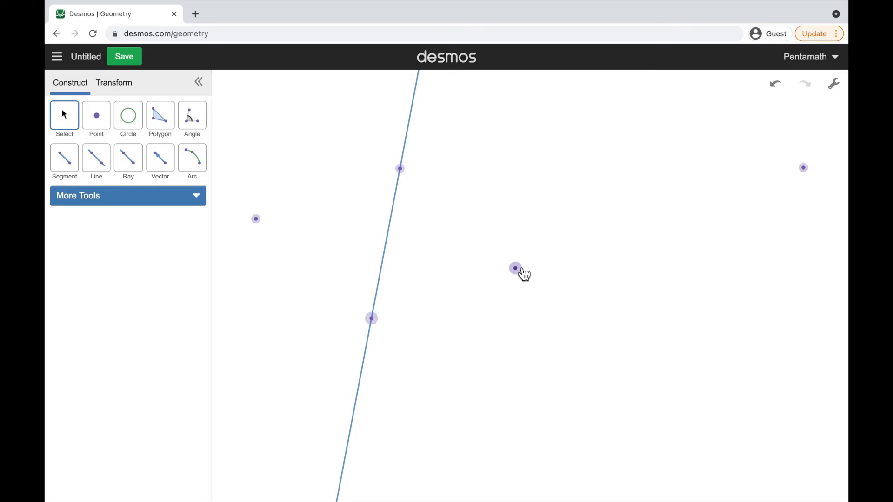
Define a translation from the lower to the upper point on the line and apply it to the free point right of the line
left_click(130, 87)
left_click(128, 112)
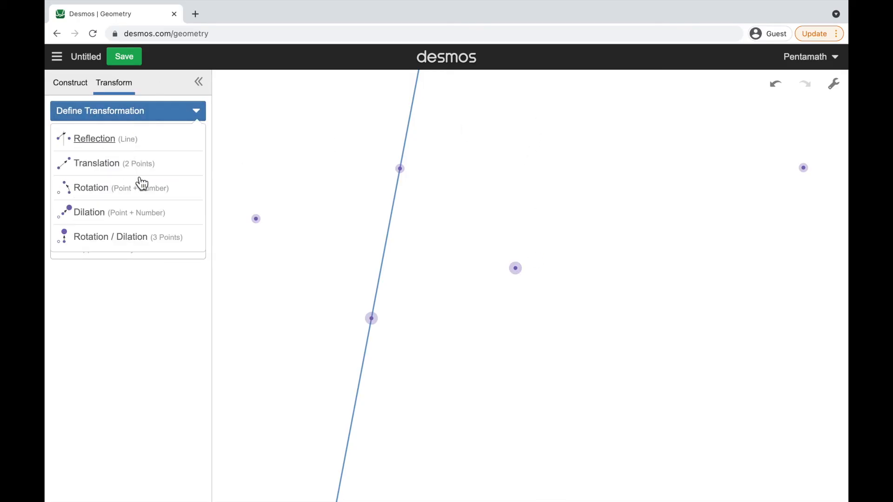
left_click(113, 172)
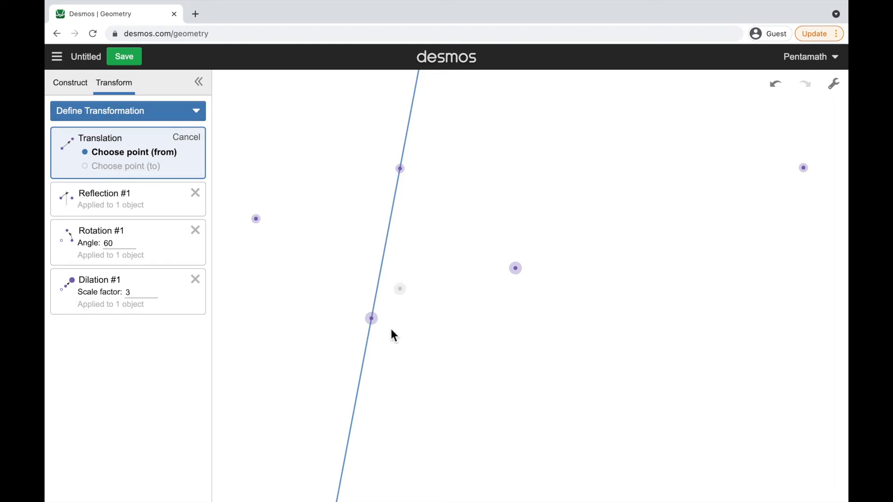
left_click(372, 319)
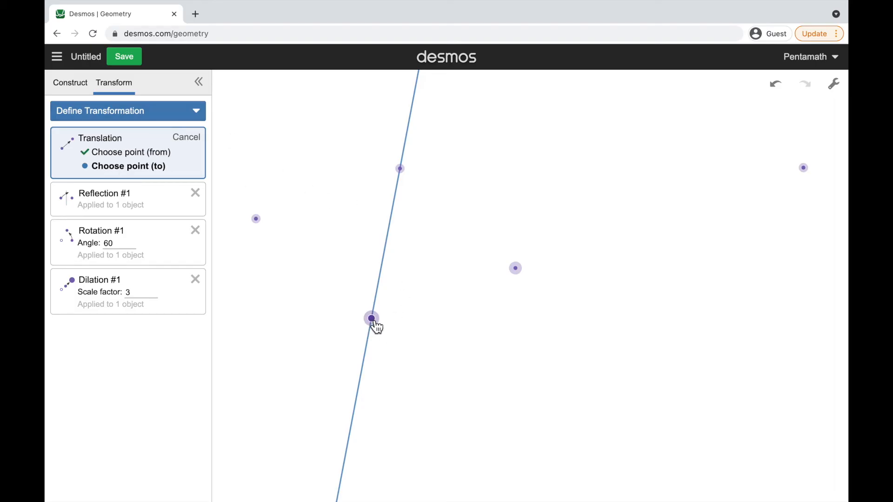
left_click(400, 169)
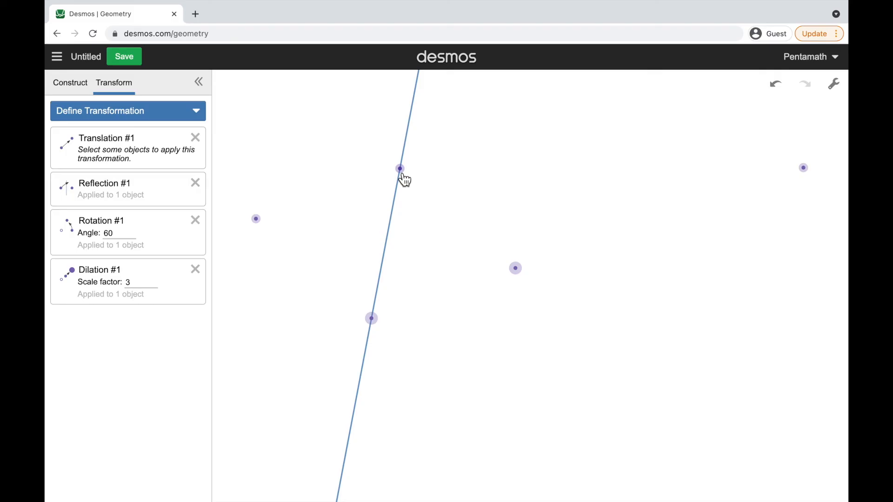
left_click(526, 270)
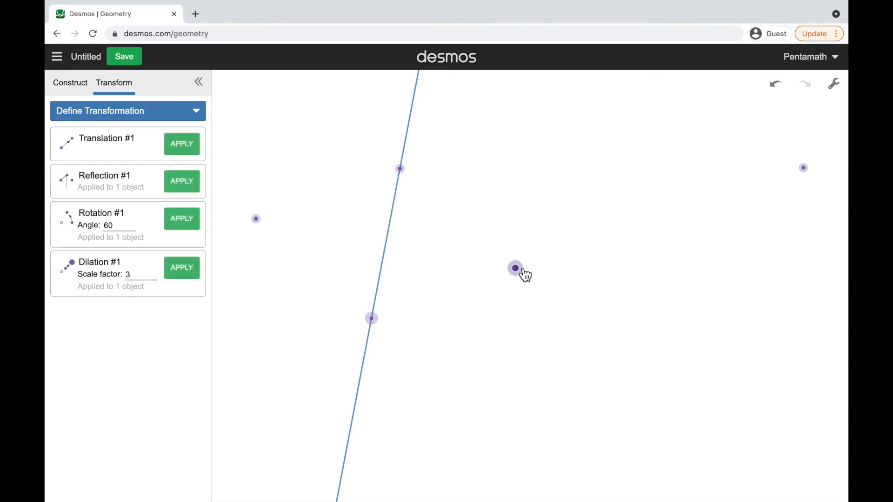
left_click(196, 153)
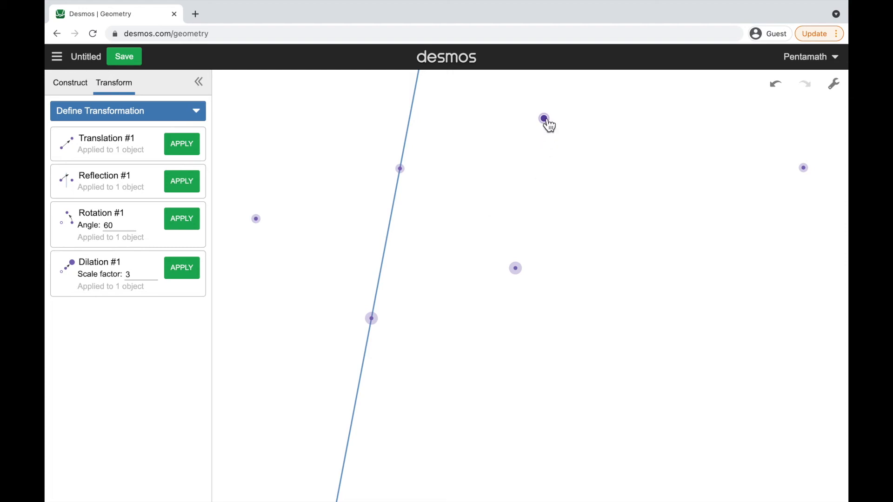
left_click(578, 175)
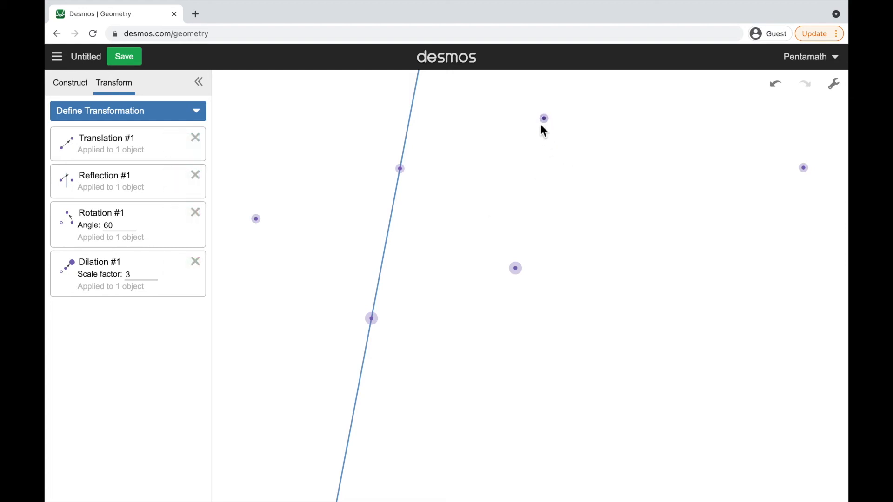
Define a Rotation / Dilation centered on the line's lower point, from the free point to the line's upper point, and apply it to the translated point
left_click(71, 84)
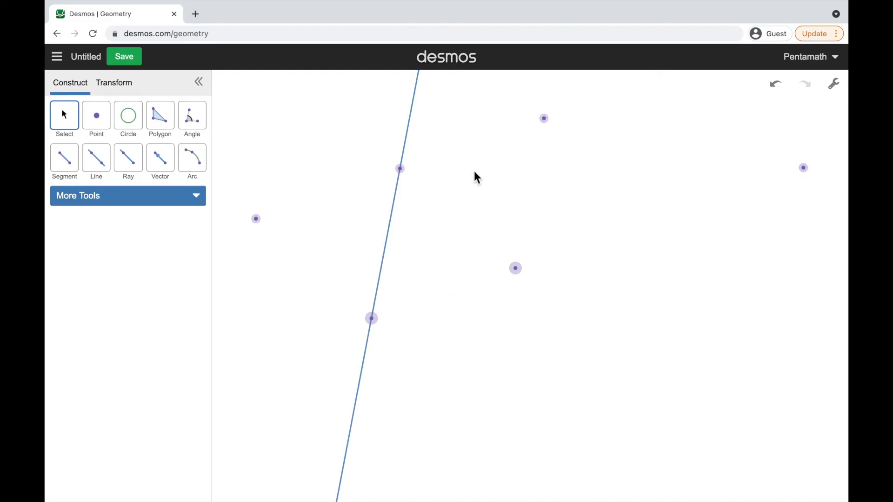
left_click_drag(407, 151, 406, 204)
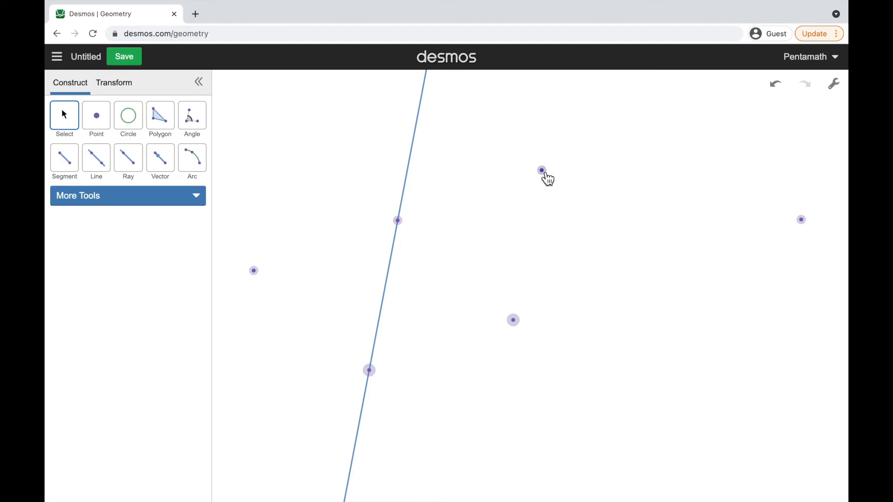
left_click(124, 86)
left_click(139, 117)
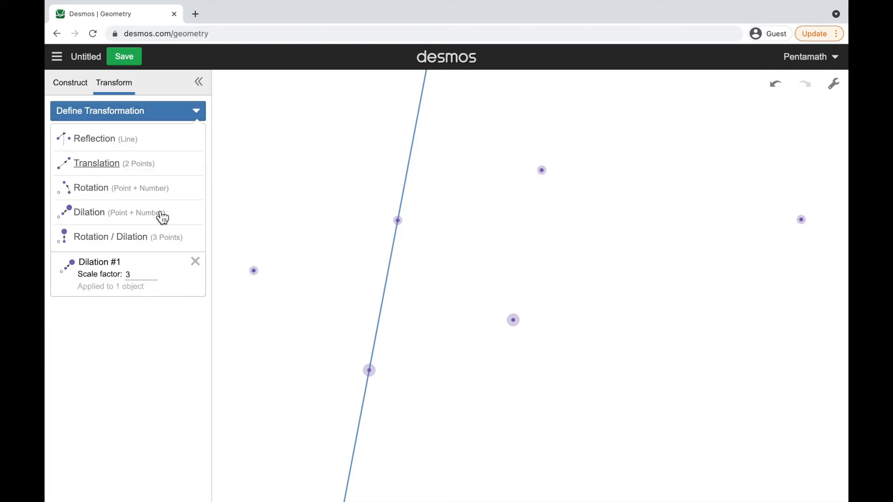
left_click(130, 237)
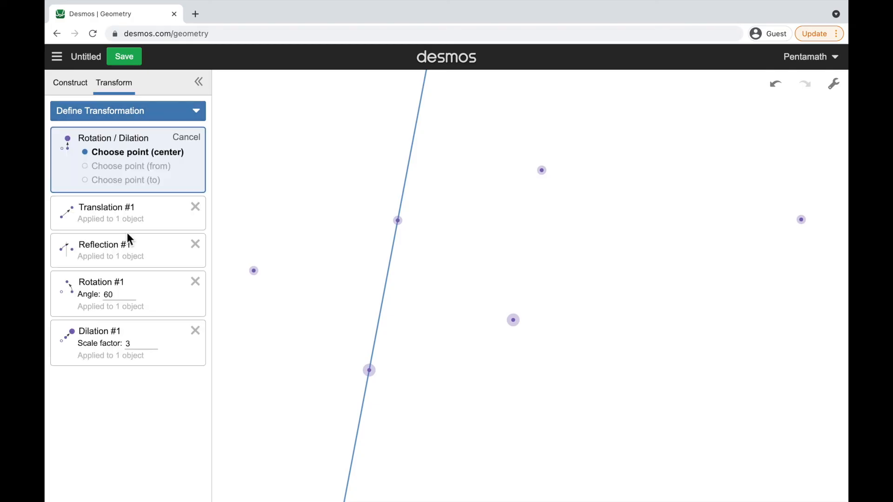
left_click(372, 373)
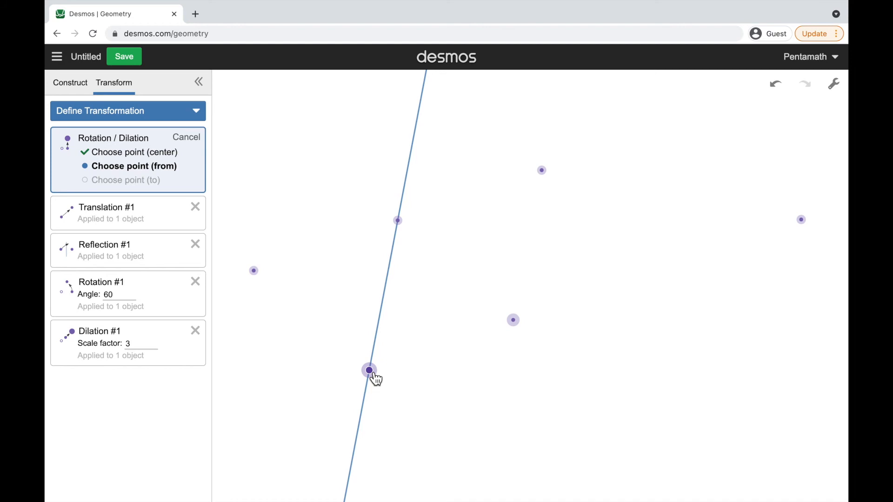
left_click(515, 322)
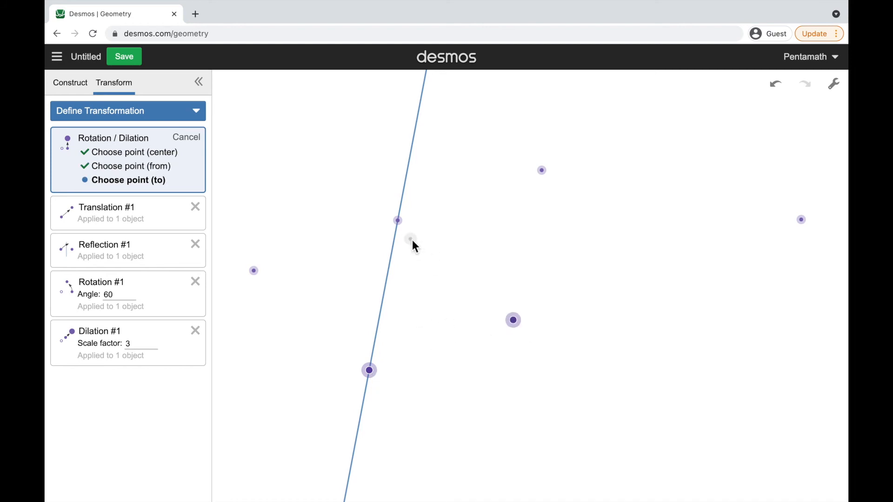
left_click(400, 223)
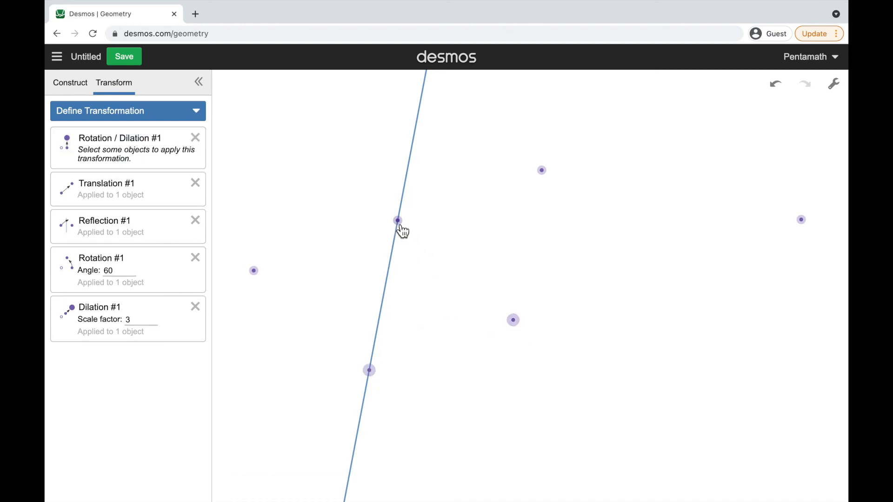
left_click(547, 173)
left_click(181, 153)
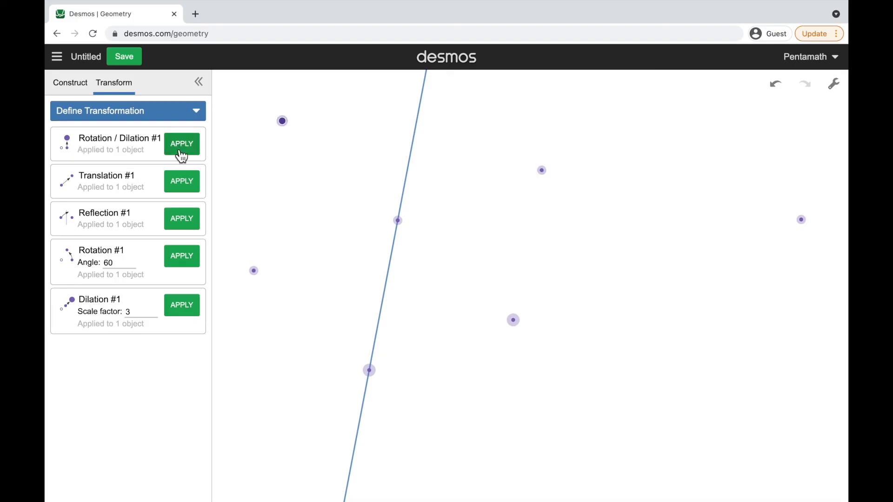
left_click(529, 213)
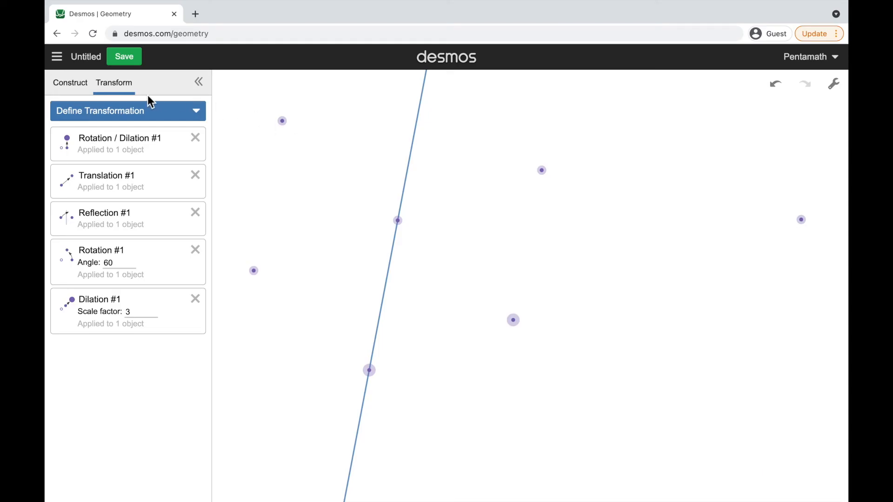
left_click(142, 113)
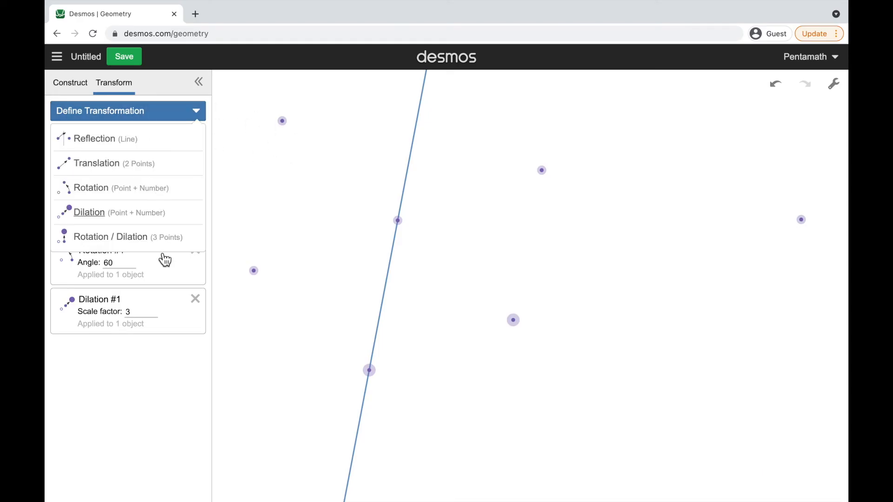
left_click(141, 116)
left_click(70, 83)
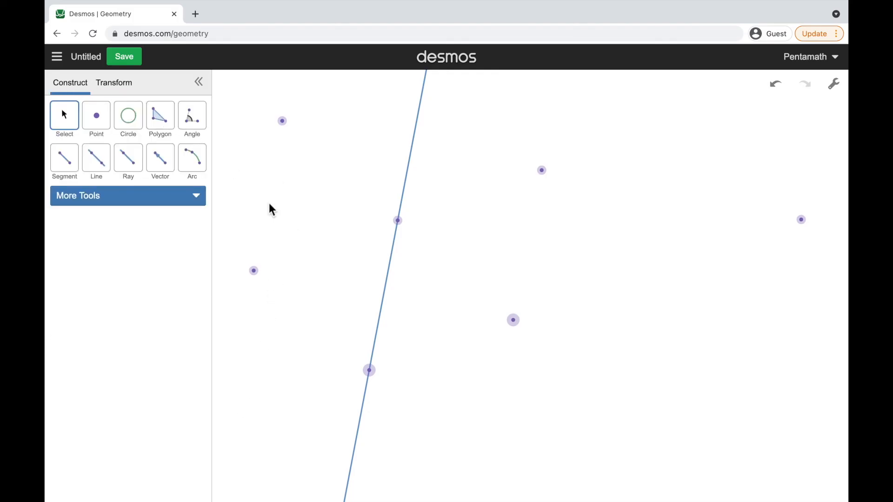
left_click(114, 83)
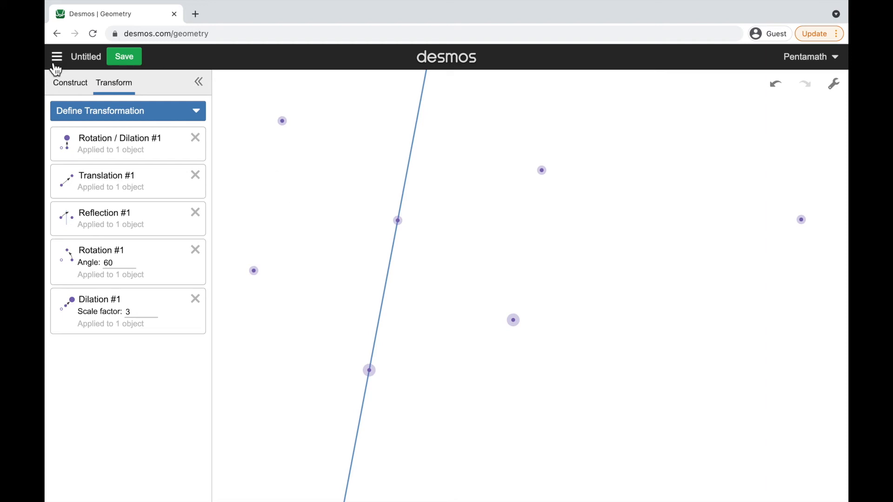
Draw a segment from the upper point on the line to the free point right of the line
left_click(76, 85)
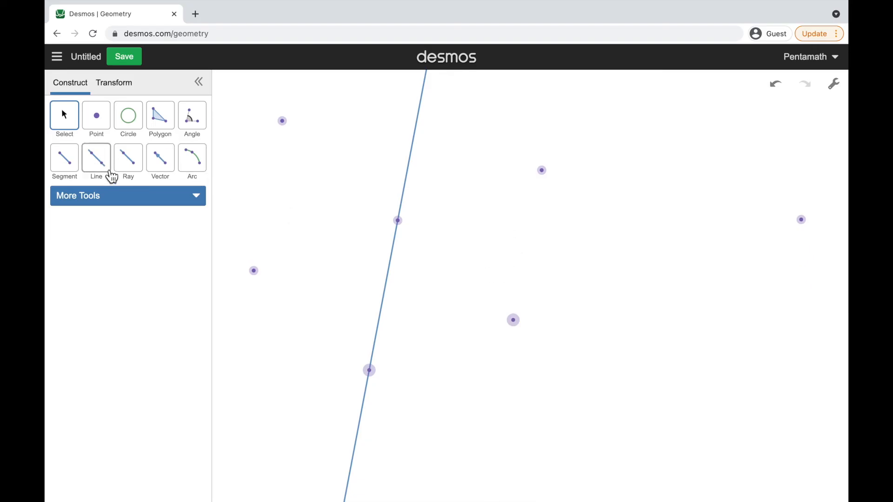
left_click(74, 162)
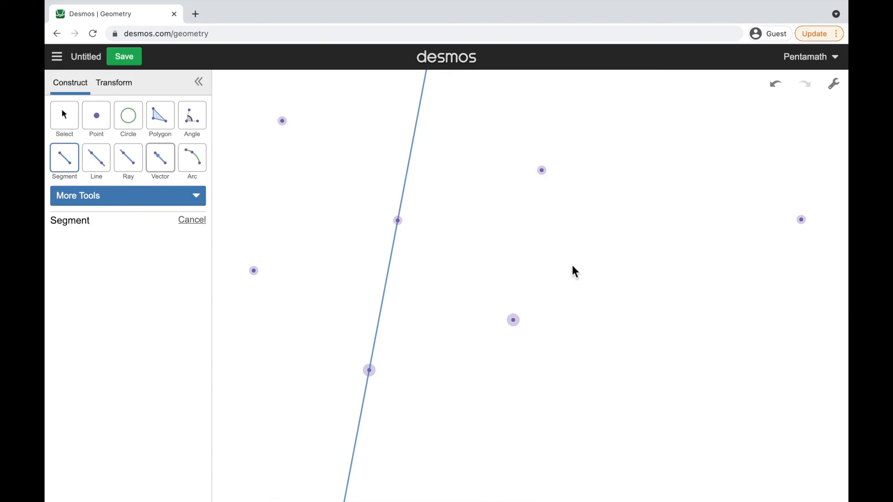
left_click(398, 220)
left_click(514, 321)
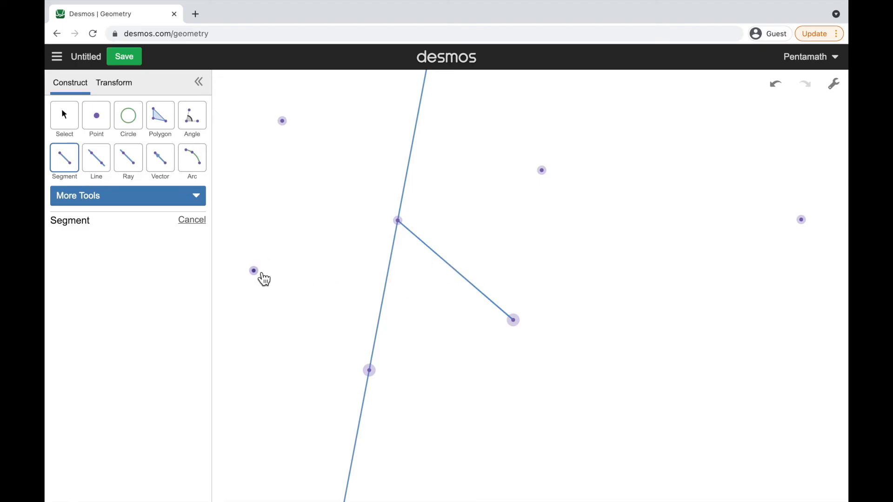
Define a dilation centered on the free point farthest left of the line, with a scale factor of 0.5
left_click(125, 84)
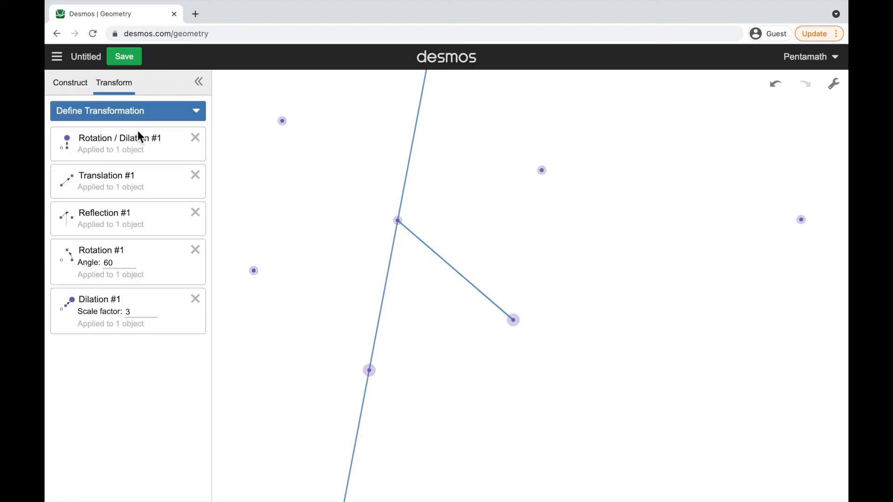
left_click(136, 119)
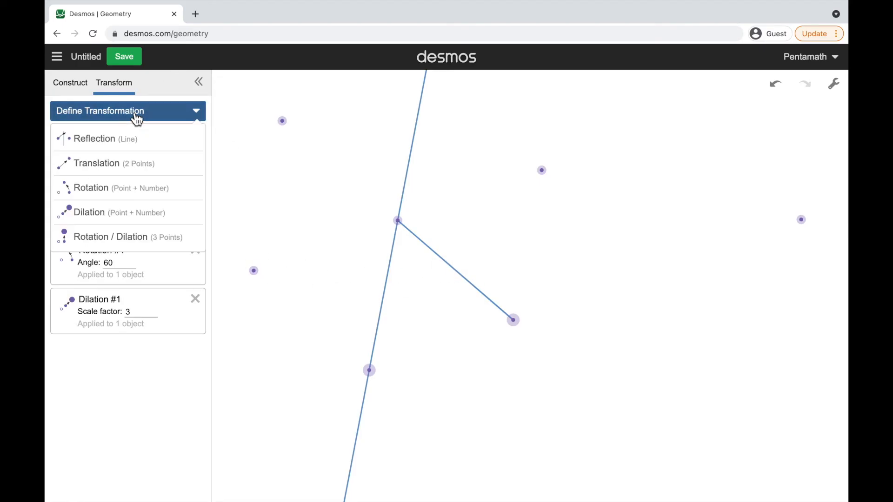
left_click(104, 214)
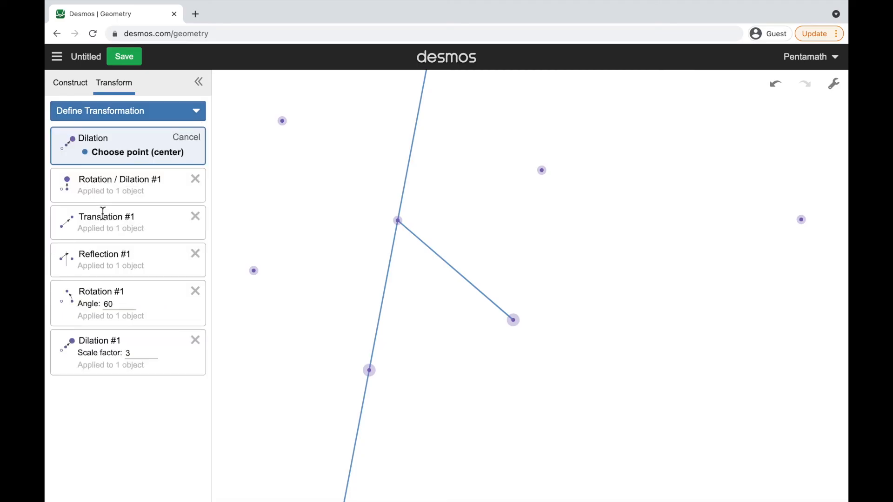
left_click(254, 272)
left_click(137, 152)
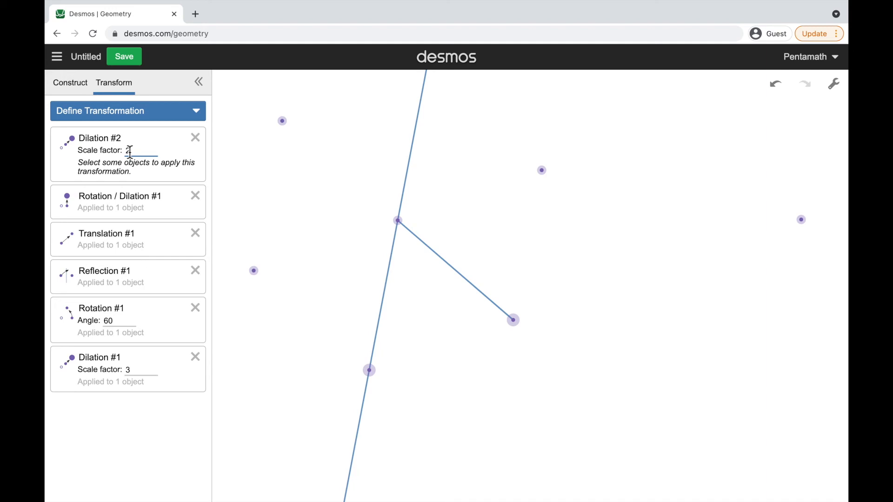
type("1/2")
left_click_drag(138, 153, 103, 151)
type("0.5")
Apply the 0.5 dilation to the segment alone, without its endpoints
left_click(266, 183)
left_click(486, 300)
left_click(190, 148)
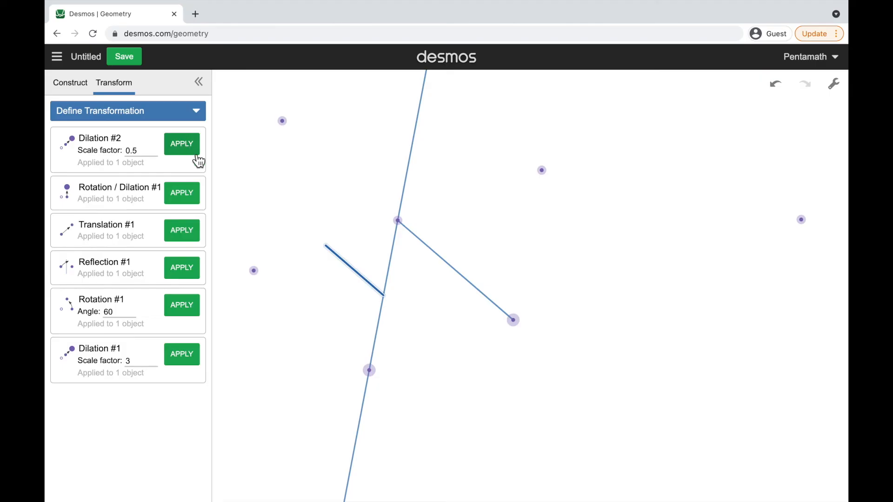
left_click(341, 312)
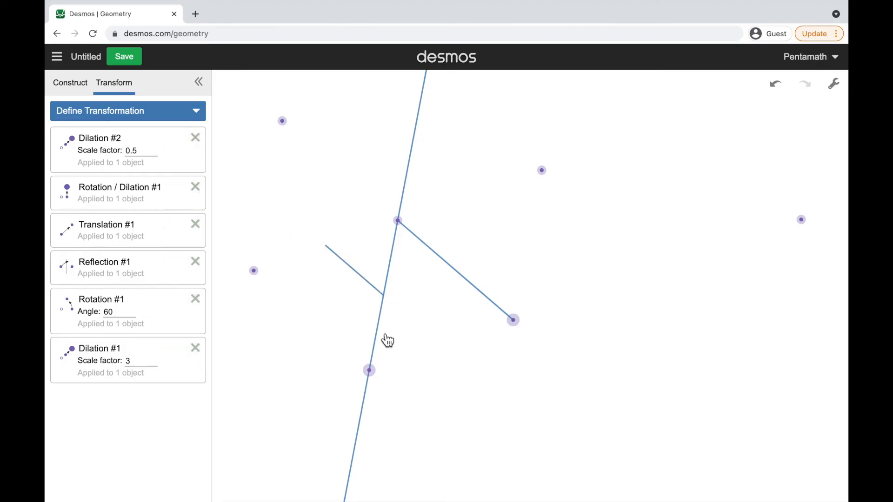
Delete the dilated copy of the segment
left_click(365, 282)
left_click(417, 300)
left_click(363, 277)
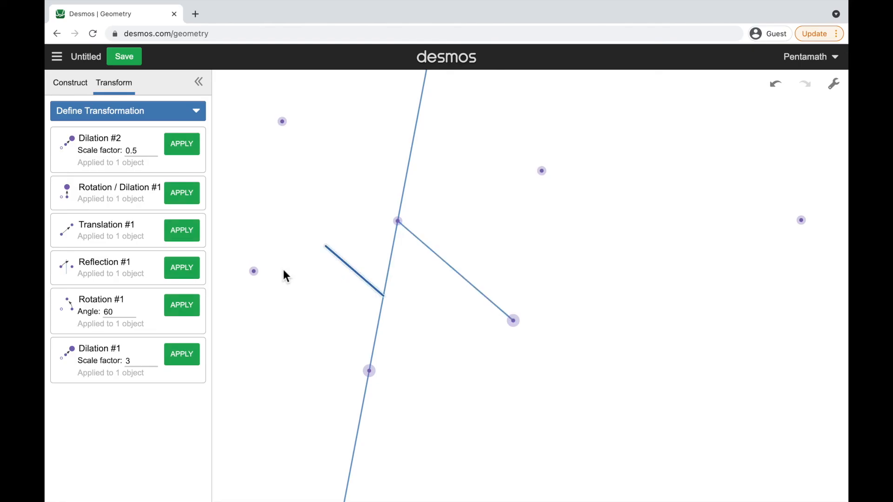
left_click(254, 271)
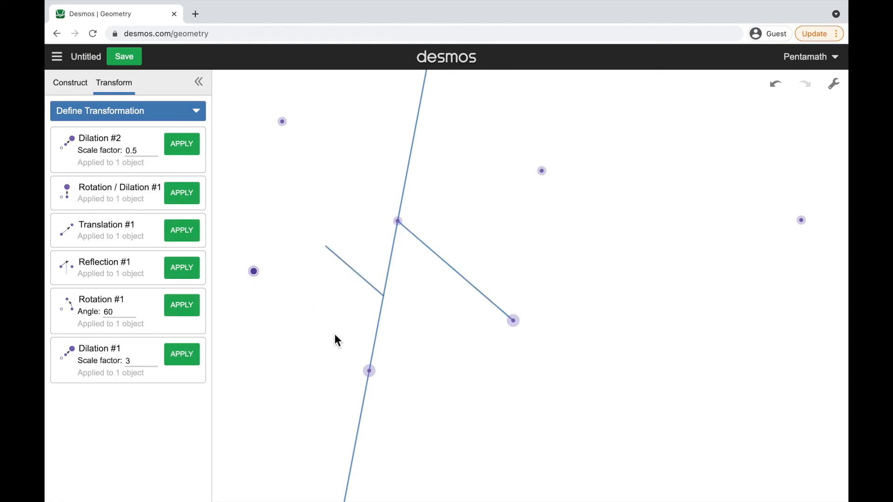
left_click(334, 334)
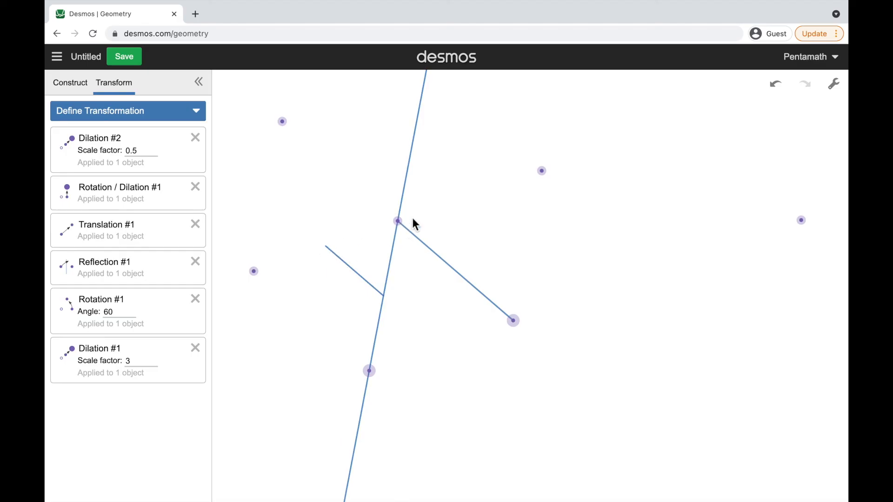
left_click(399, 223)
left_click(354, 269)
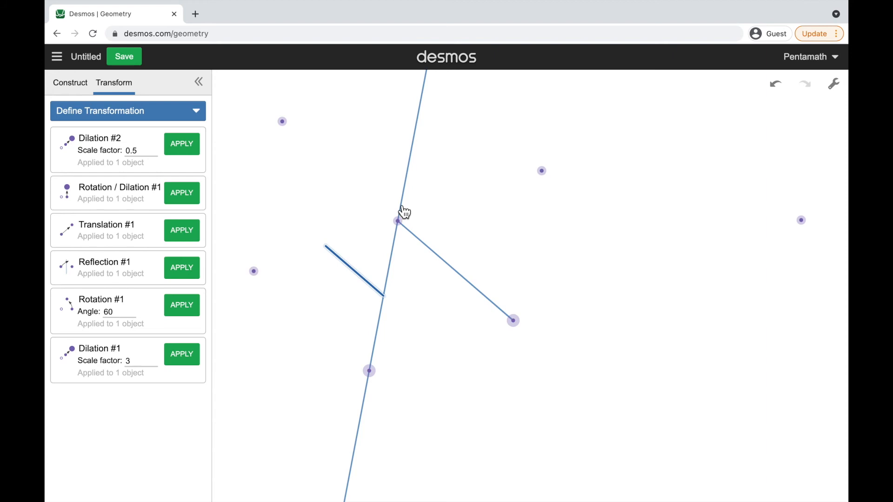
left_click(400, 224)
left_click(363, 283)
key("Delete")
Apply the 0.5 dilation to the original segment together with both of its endpoints
left_click(401, 225)
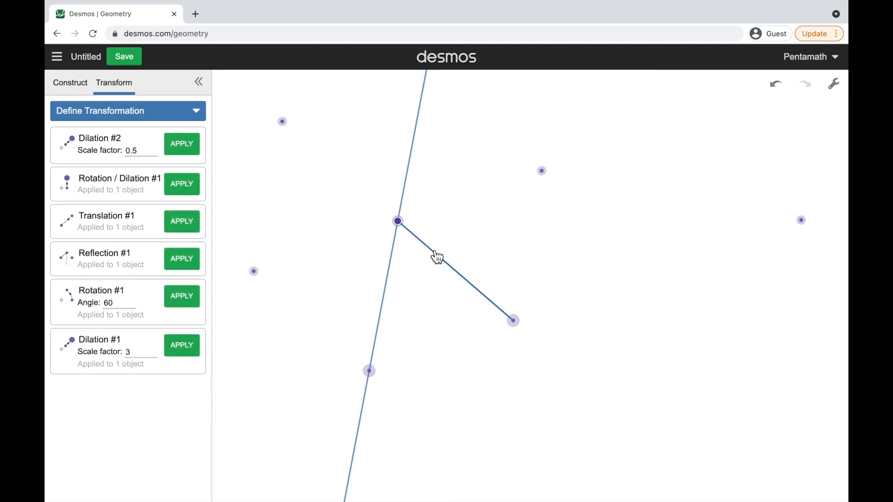
left_click(450, 267)
left_click(514, 322)
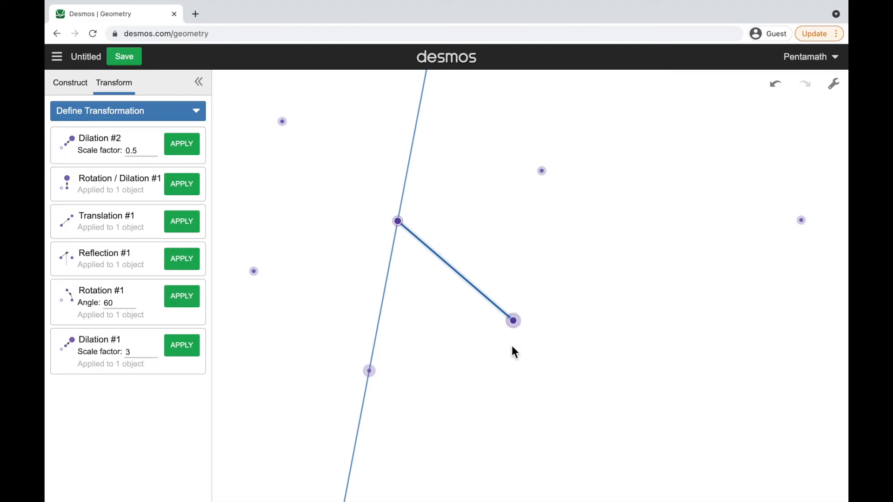
left_click(190, 145)
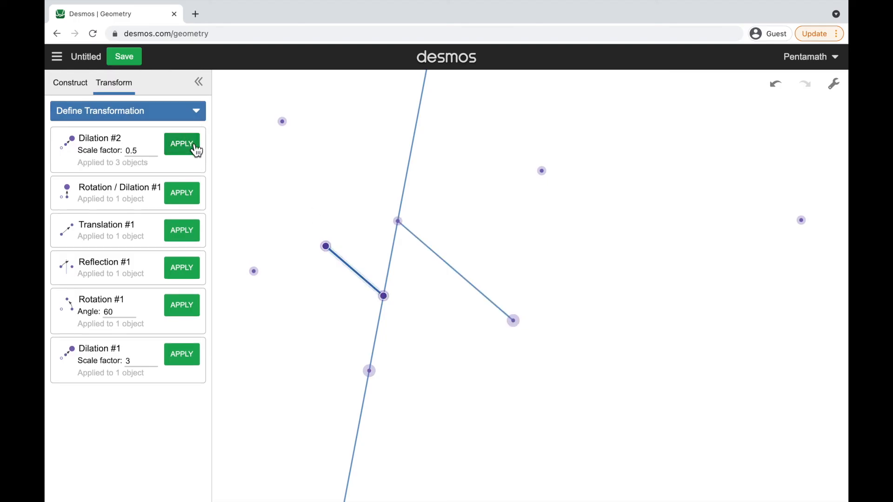
left_click(415, 328)
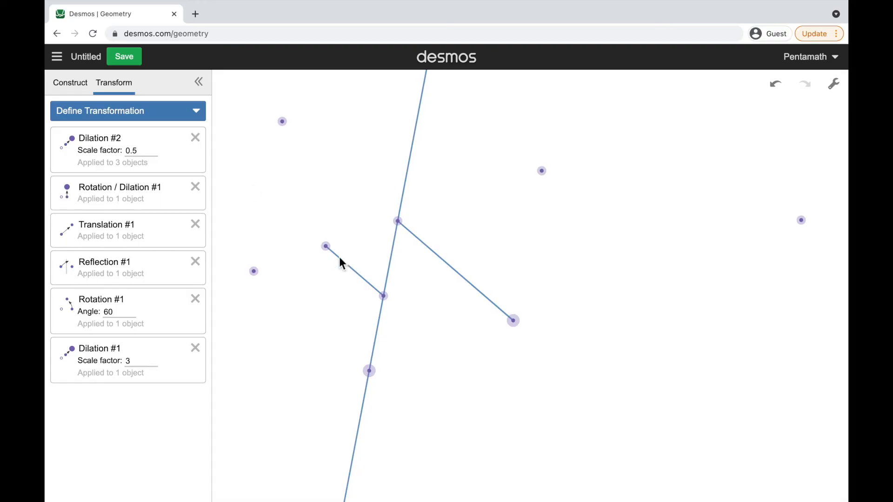
Save the construction with the title "Tutorial 2" and start a new blank construction
left_click(74, 84)
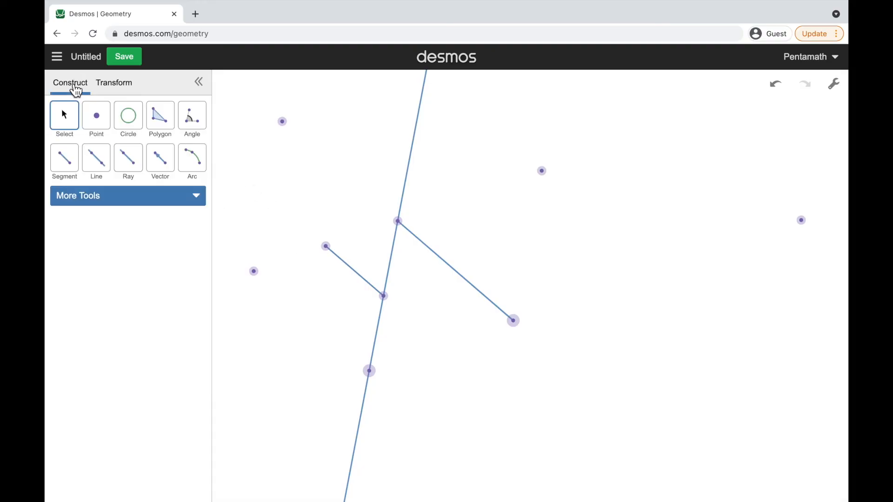
left_click(93, 57)
type("Tutorial 2")
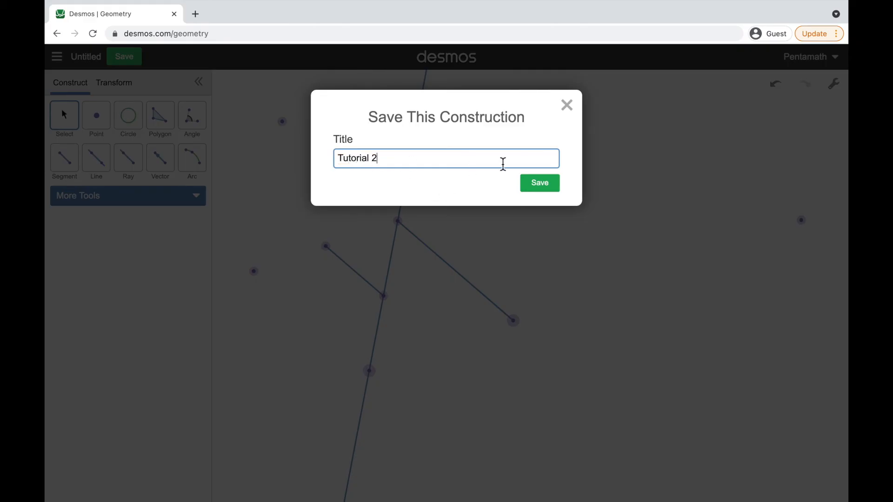
left_click(555, 186)
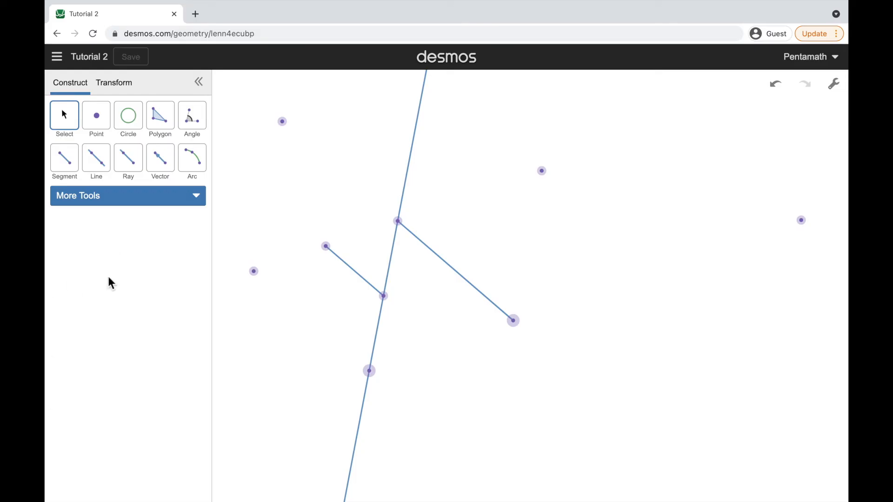
left_click(60, 64)
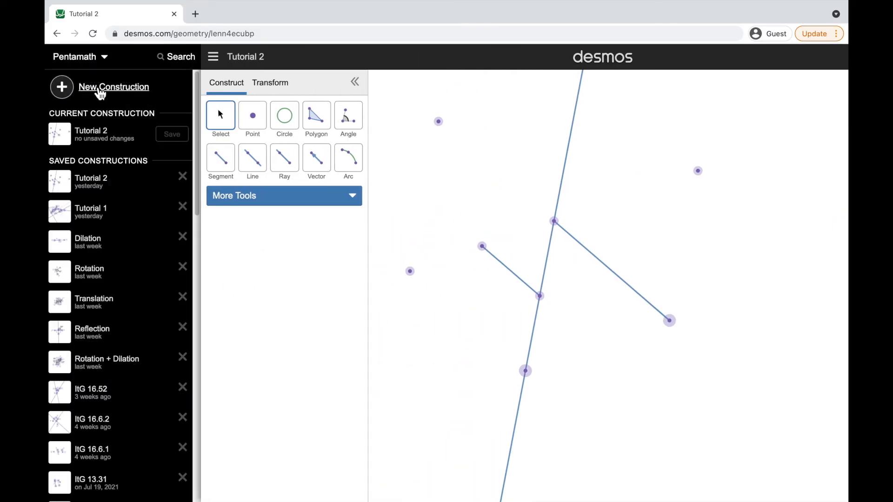
left_click(100, 90)
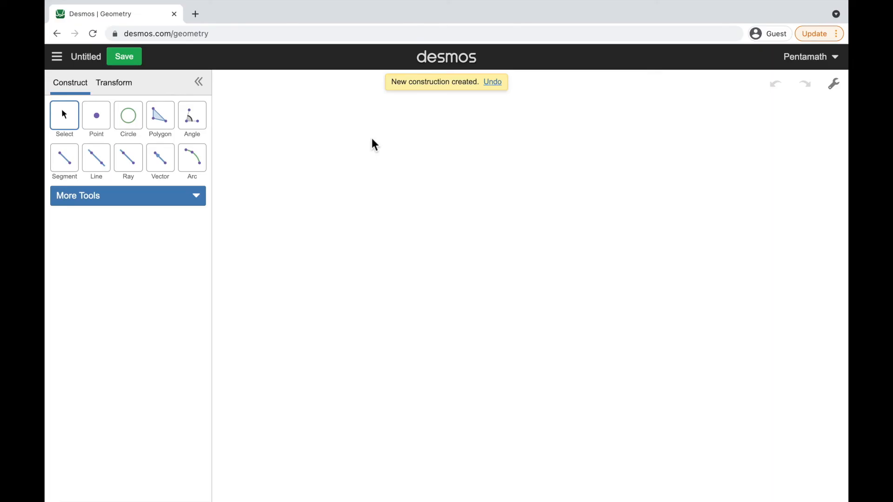
Place two points side by side near the middle of the canvas and connect them with a horizontal segment
left_click(101, 123)
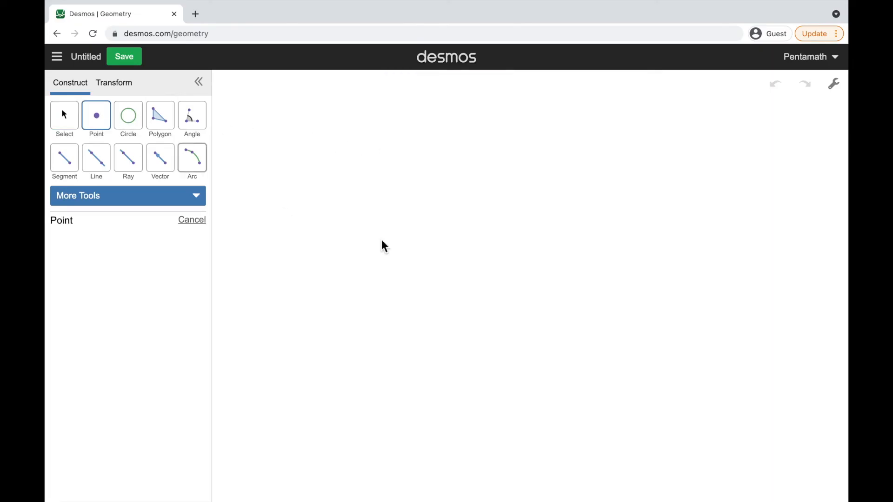
left_click(427, 268)
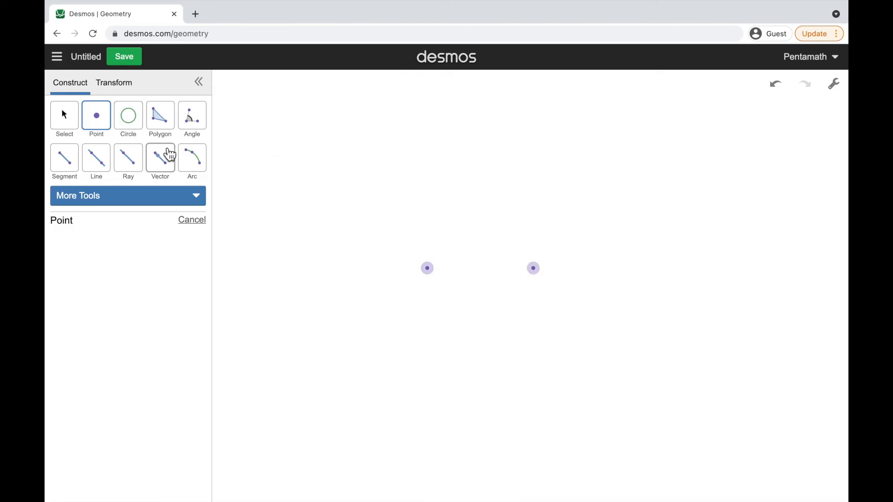
left_click(74, 168)
left_click(428, 268)
left_click(533, 269)
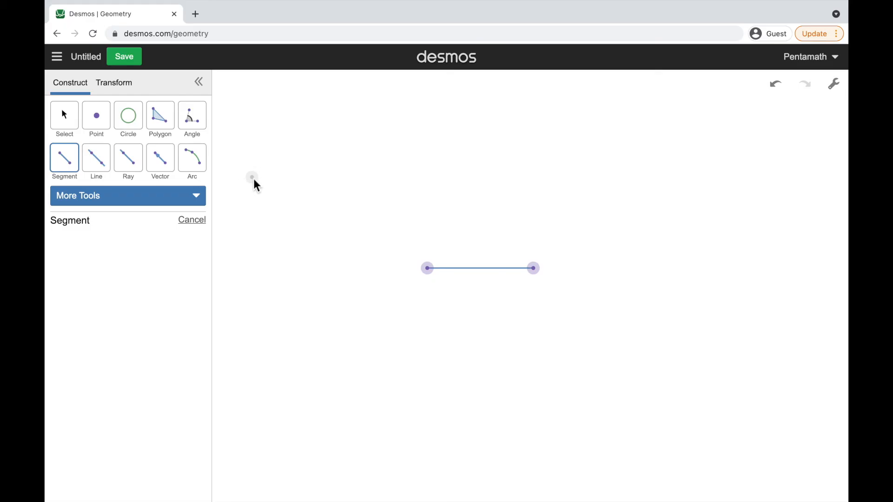
left_click(197, 201)
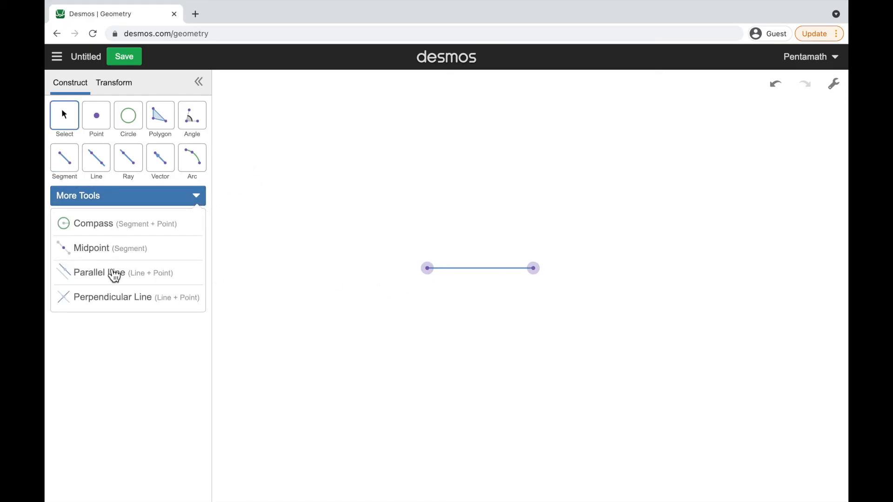
left_click(195, 199)
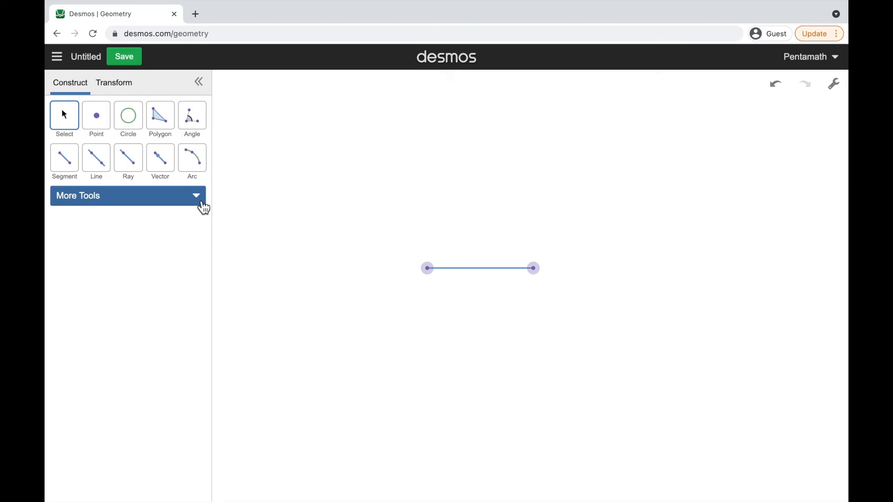
Draw two circles, one centered on each endpoint of the segment and passing through the other endpoint
left_click(134, 121)
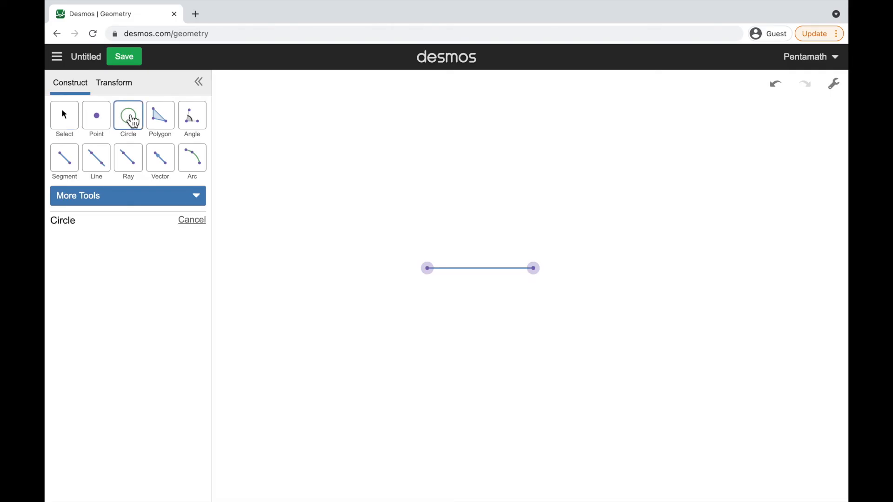
left_click(429, 270)
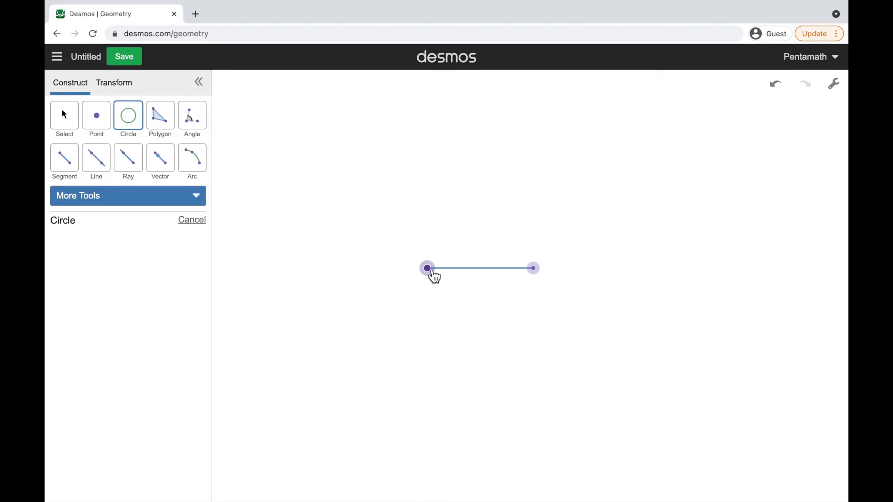
left_click(541, 275)
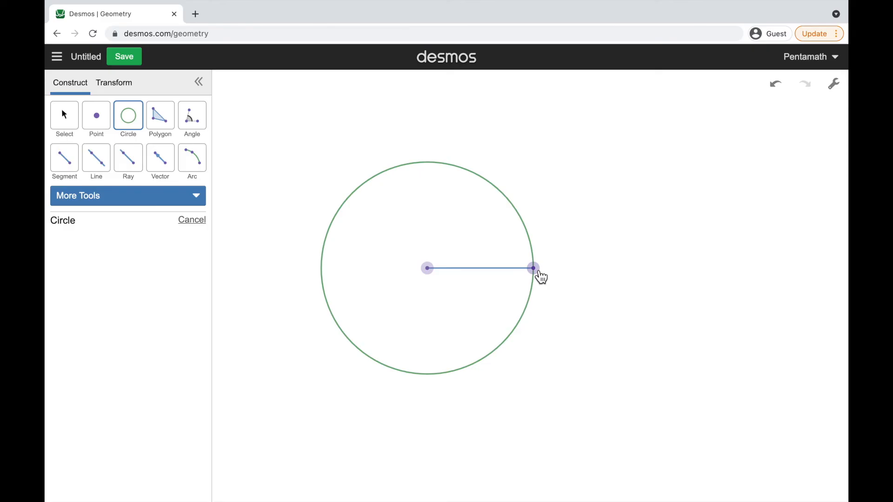
left_click(542, 275)
left_click(428, 268)
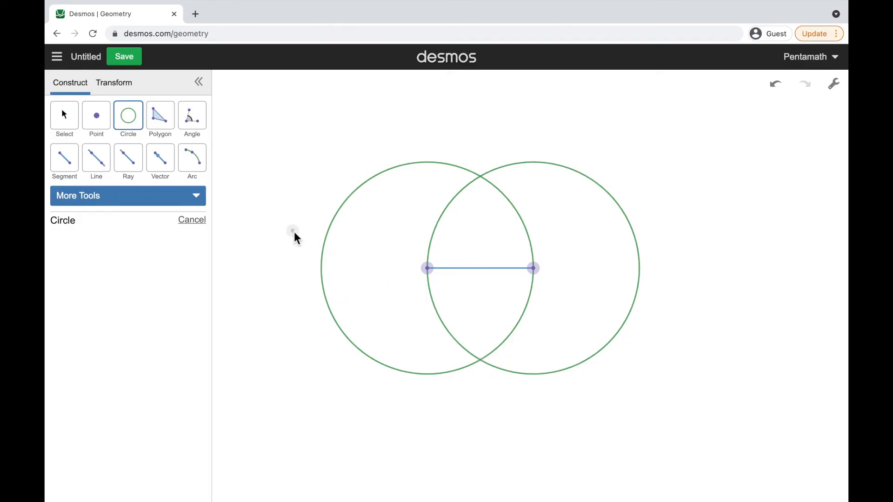
Draw a line through the lower and upper intersections of the two circles
left_click(98, 159)
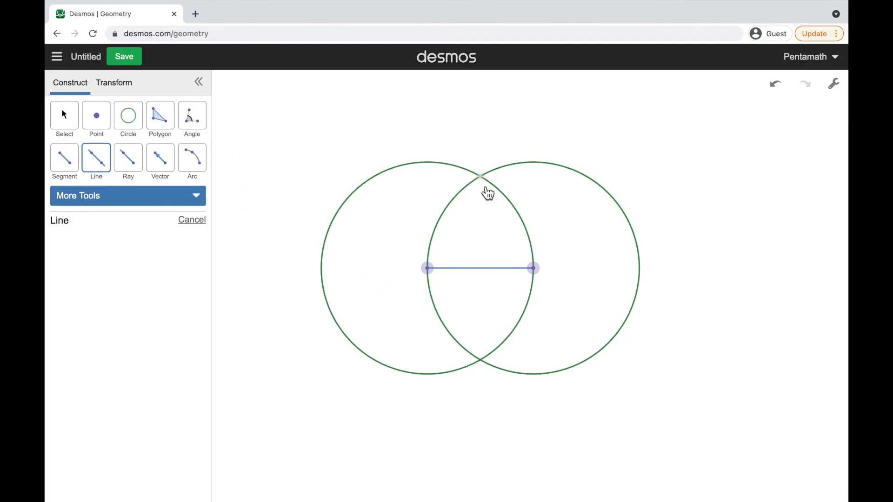
left_click(485, 366)
left_click(482, 182)
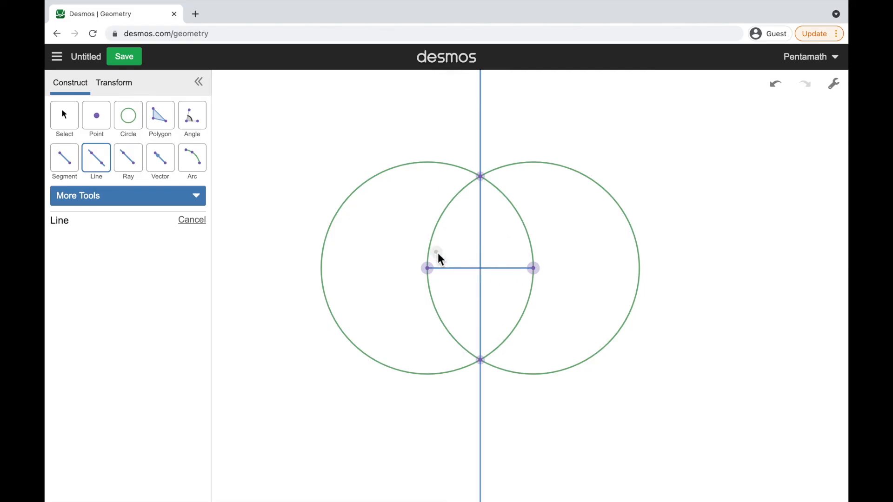
left_click(65, 127)
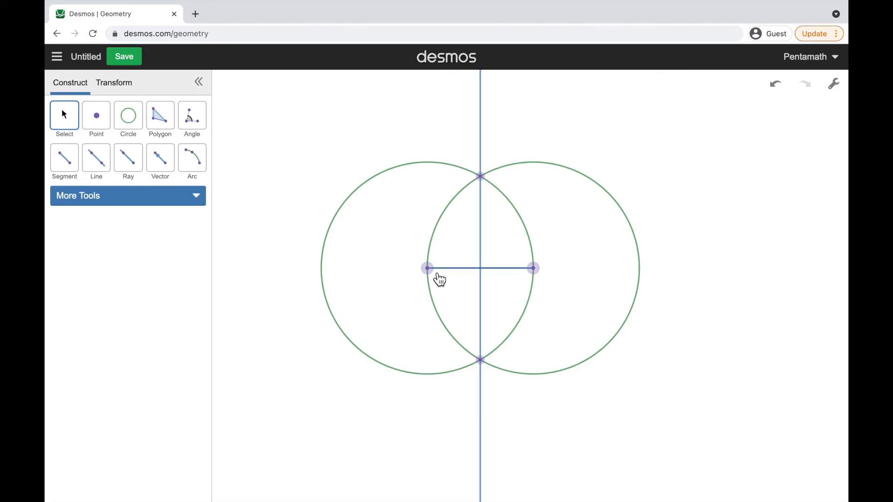
Measure the angle from the circles' upper intersection to the segment's right endpoint, with its vertex where the line crosses the segment
left_click(195, 122)
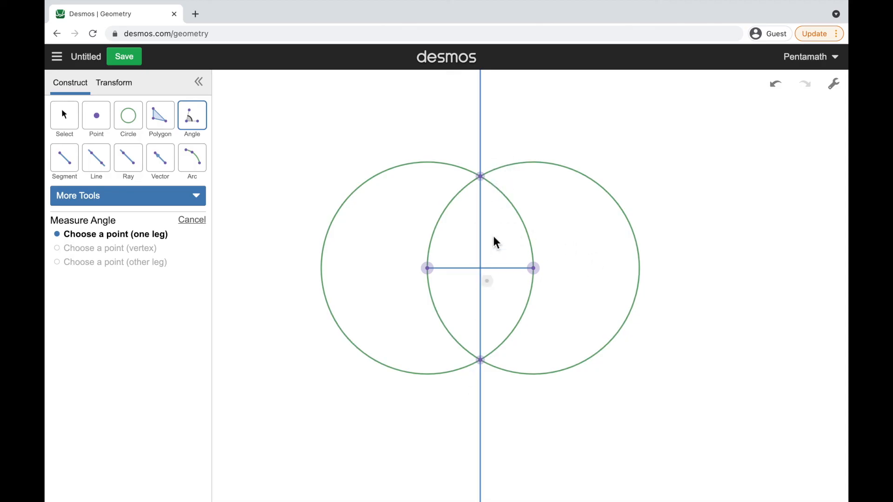
left_click(482, 177)
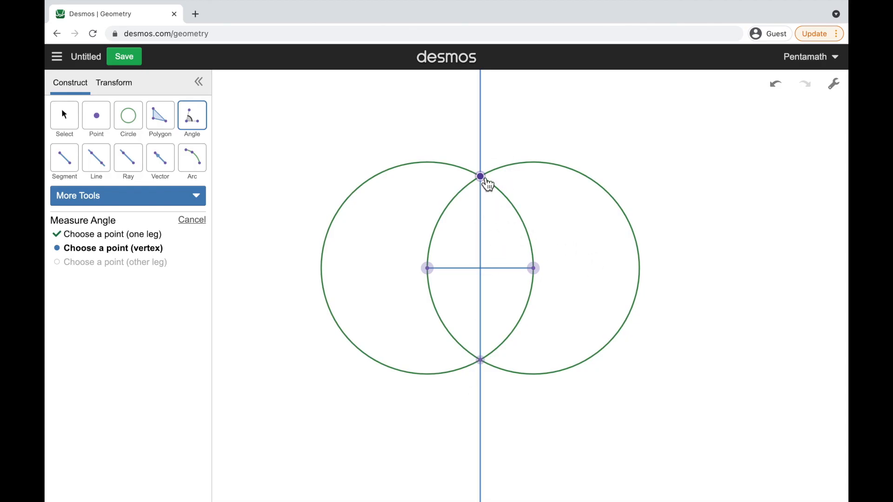
left_click(483, 270)
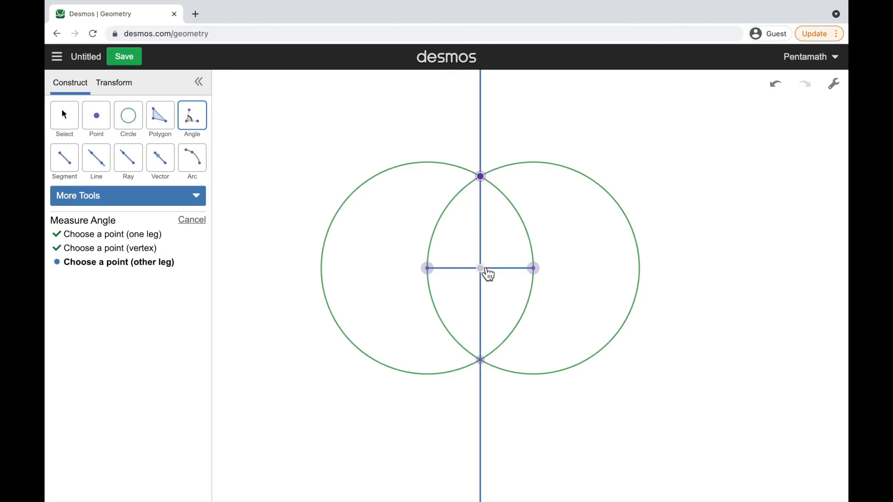
left_click(533, 270)
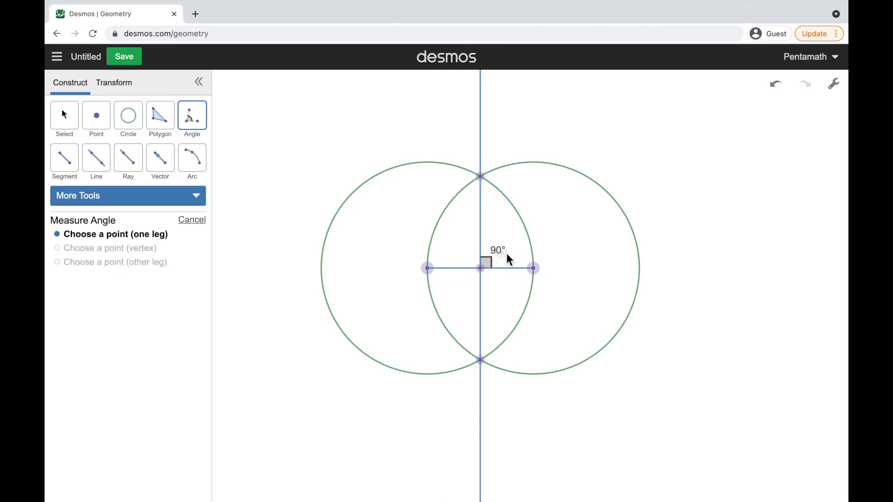
left_click(192, 225)
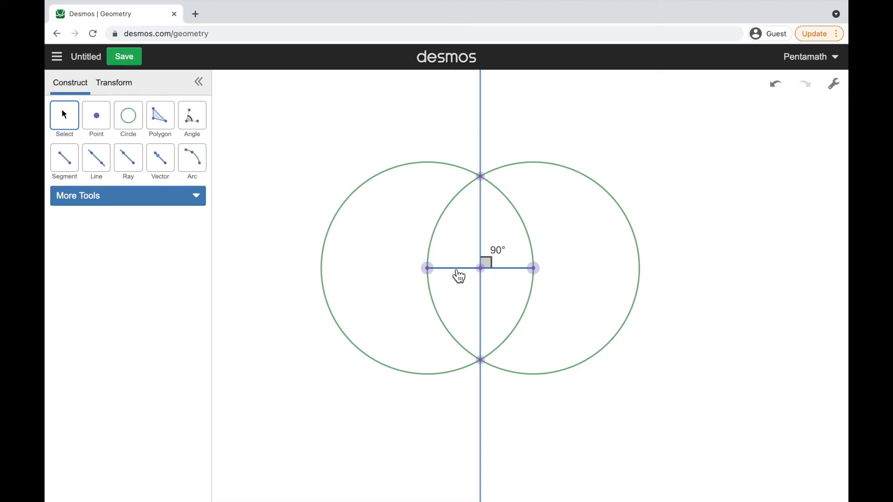
left_click(459, 274)
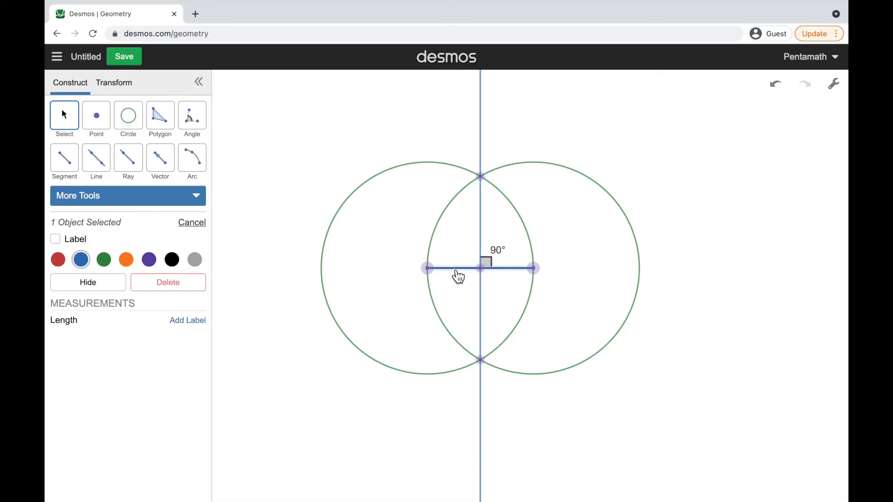
left_click(80, 245)
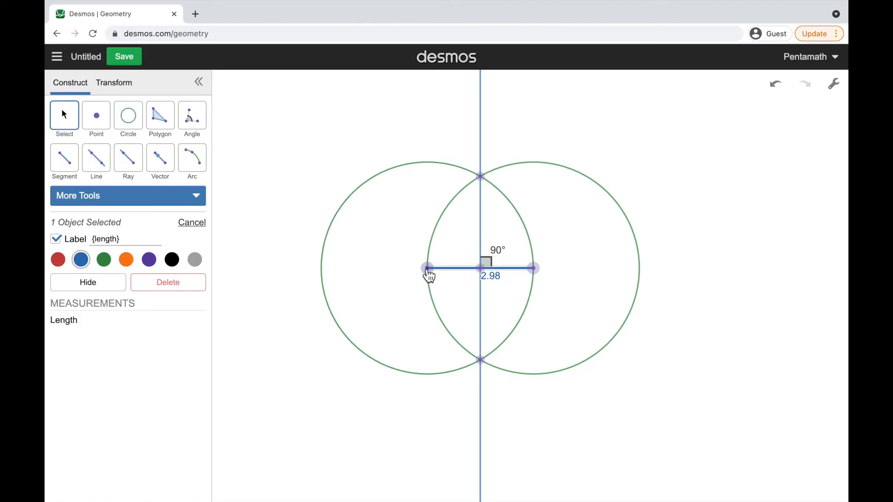
left_click(56, 239)
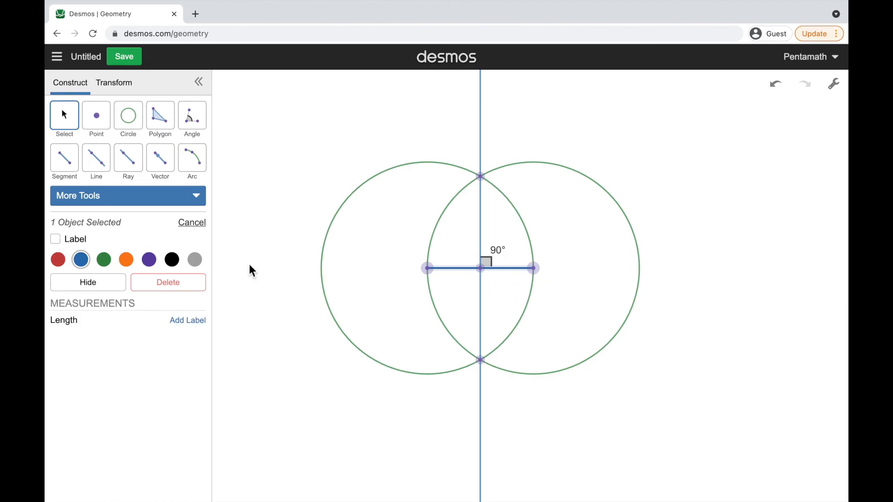
left_click(304, 310)
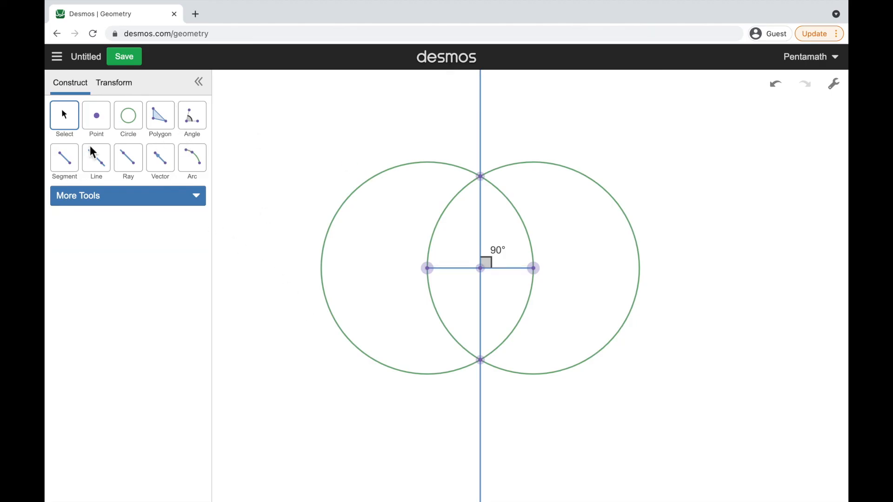
Draw two segments along the original one, joining its crossing point with the vertical line to the left and right endpoints
left_click(65, 159)
left_click(428, 269)
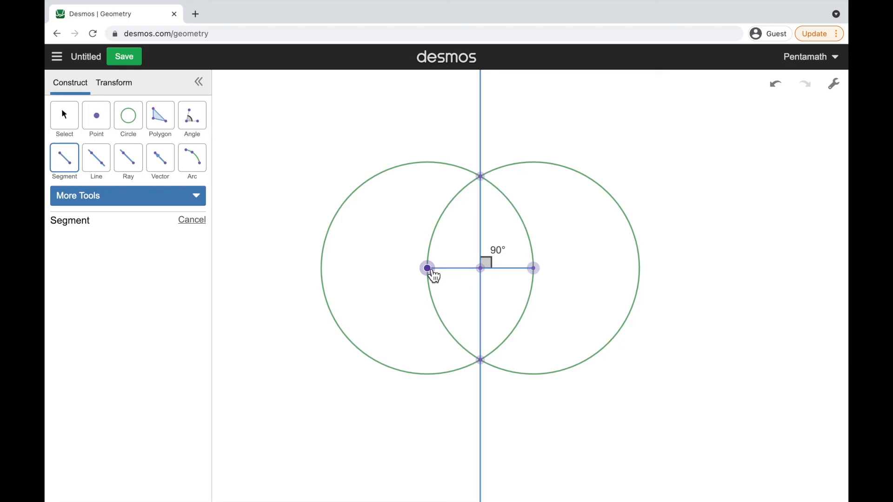
left_click(483, 273)
left_click(64, 120)
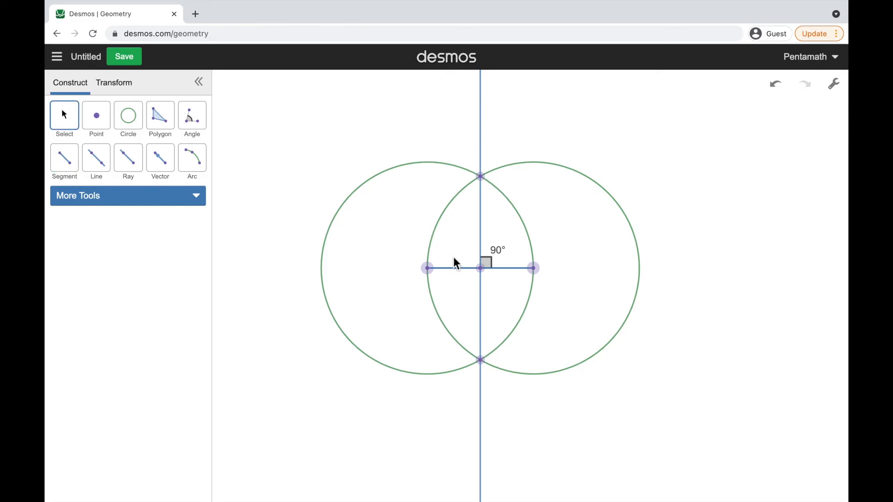
Label both half segments with their lengths and move the right endpoint outward until each half is about 2 long
left_click(456, 277)
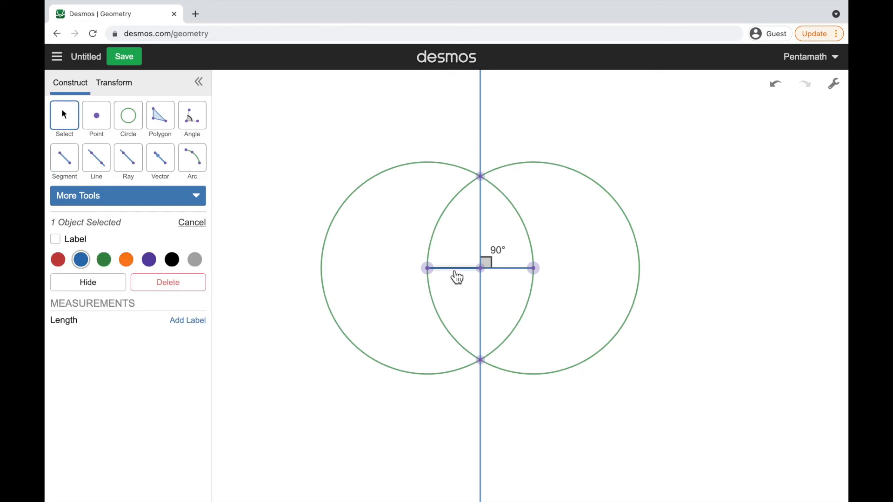
left_click(519, 279)
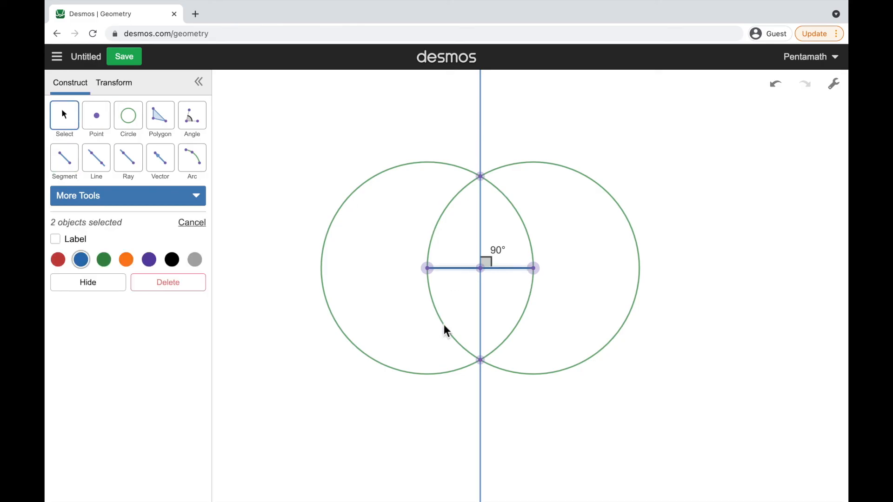
left_click(70, 242)
left_click(296, 361)
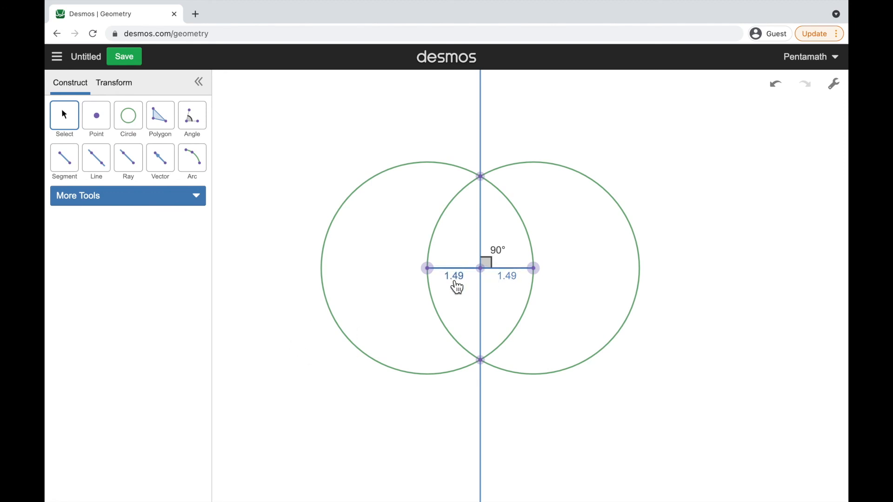
left_click_drag(536, 272, 580, 271)
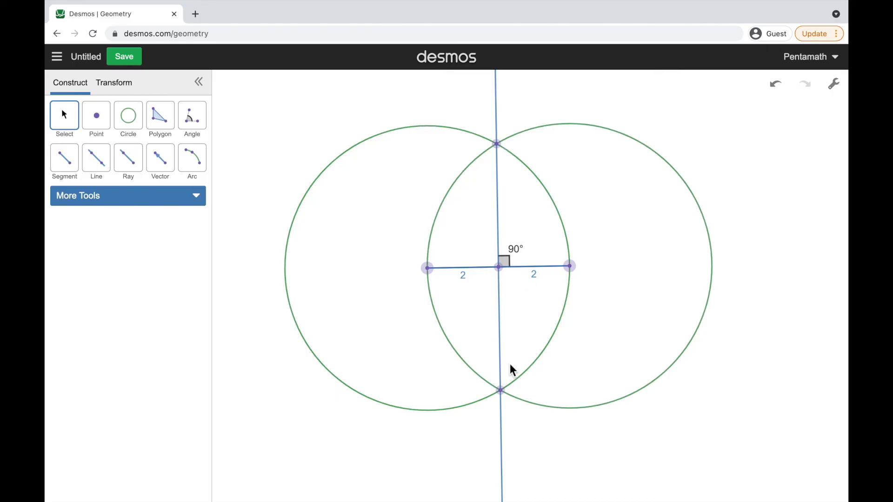
Hide the two circles and their upper and lower intersection points, and turn on the faint display of hidden objects
left_click(450, 129)
left_click(542, 128)
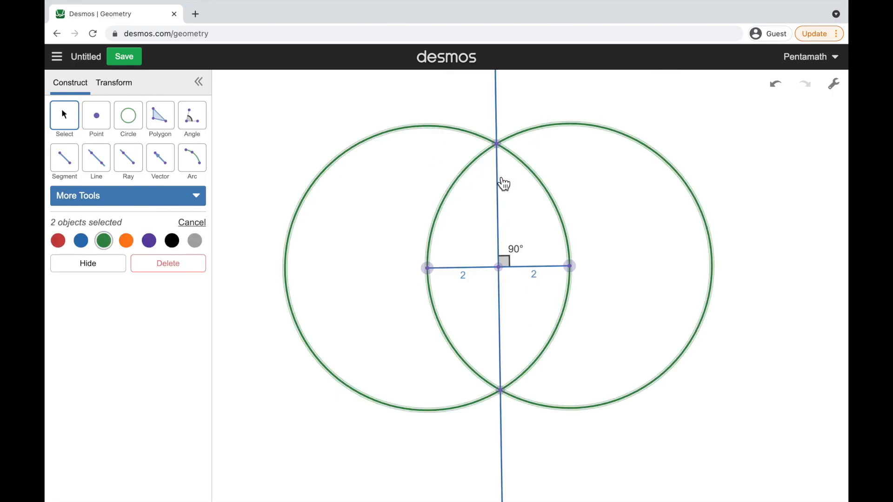
left_click(497, 145)
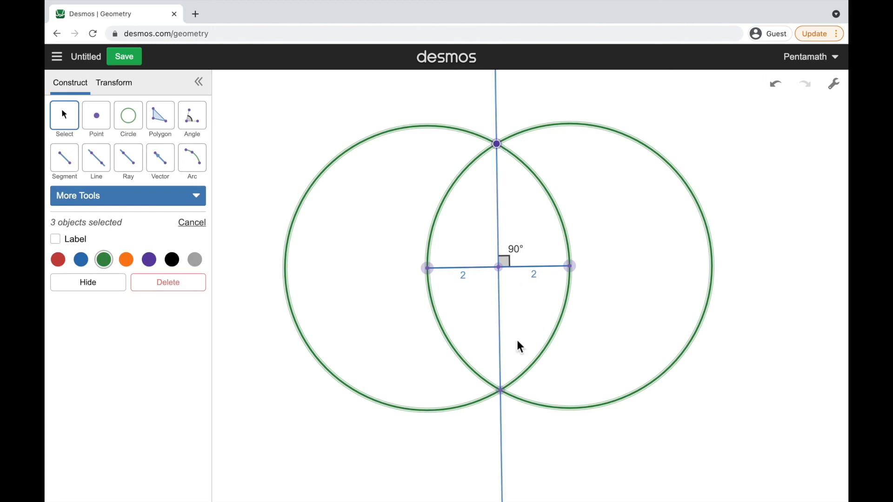
left_click(503, 397)
left_click(91, 289)
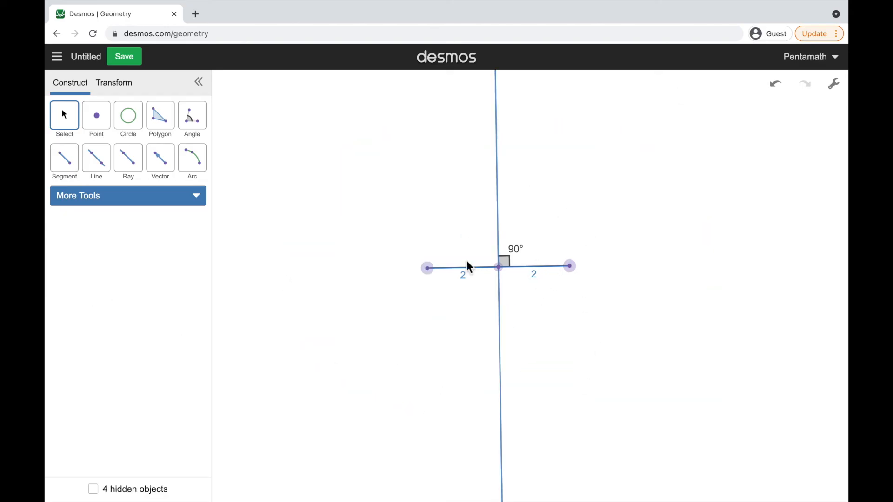
left_click(94, 488)
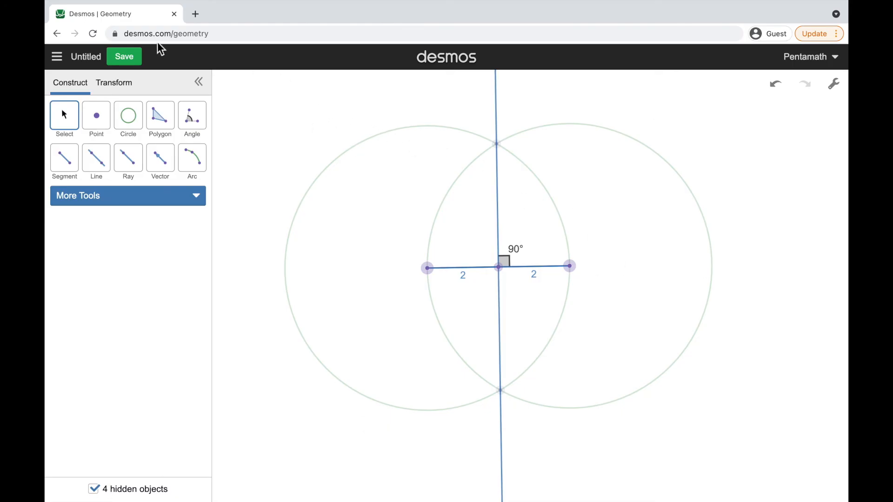
Save the construction with the title "Perpendicular Bisector"
left_click(88, 55)
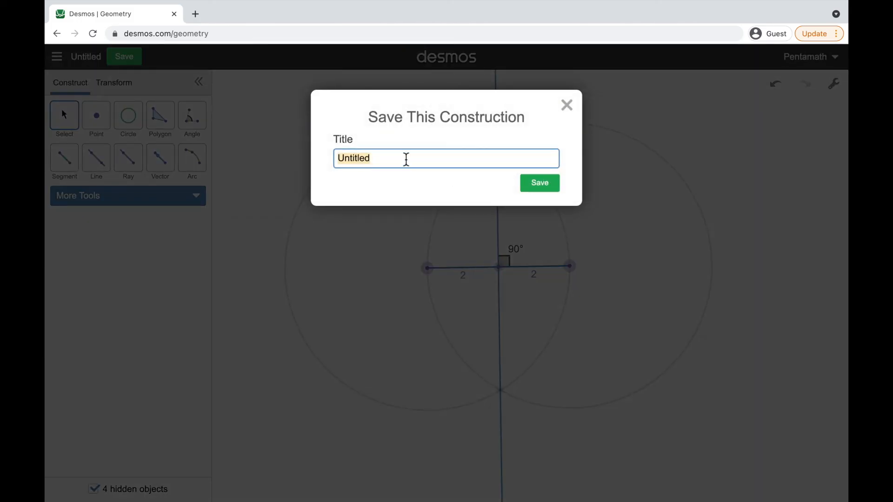
type("Perpendicular Bise")
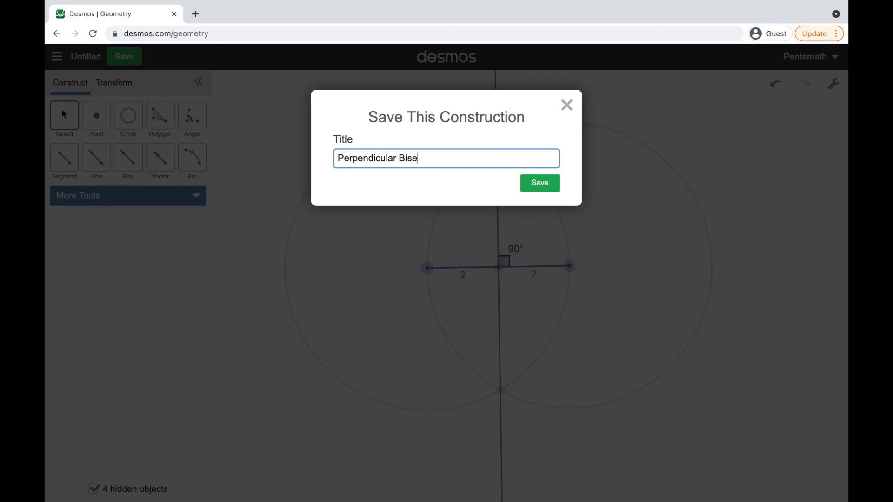
type("ctor")
left_click(541, 185)
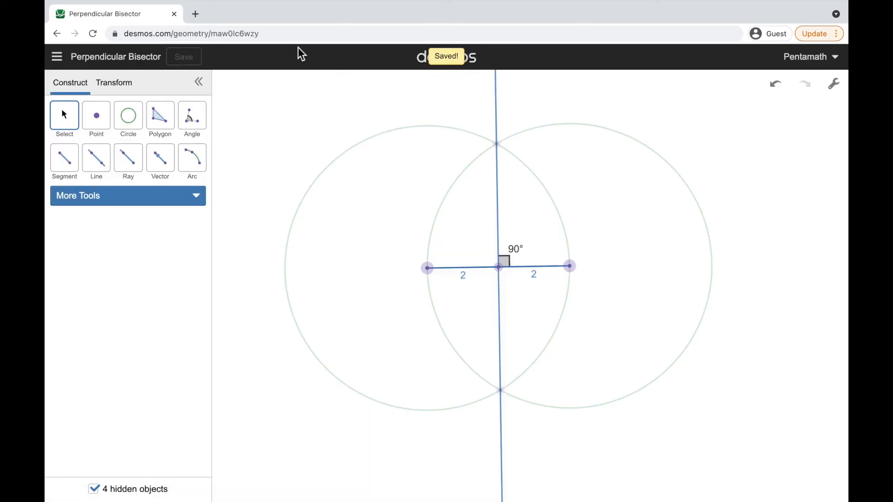